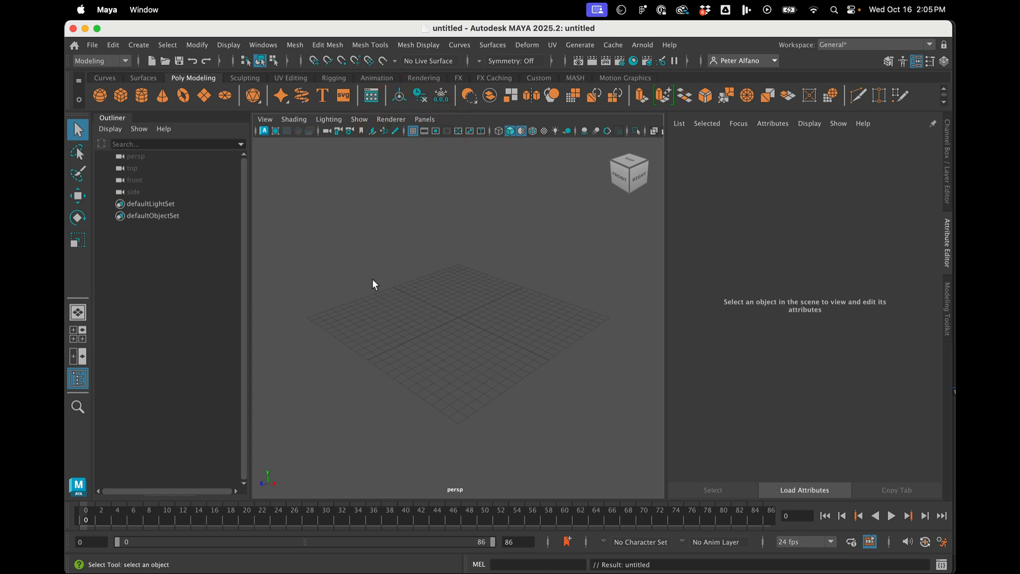
# Review the current project's name and folder locations in the Project Window, then close it.
pyautogui.click(450, 361)
pyautogui.click(93, 44)
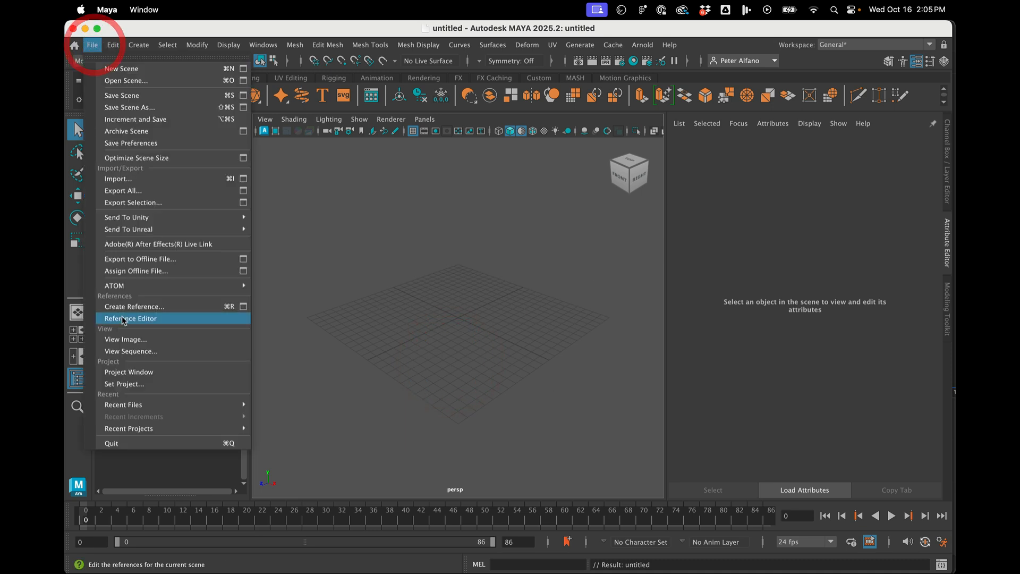
pyautogui.click(149, 375)
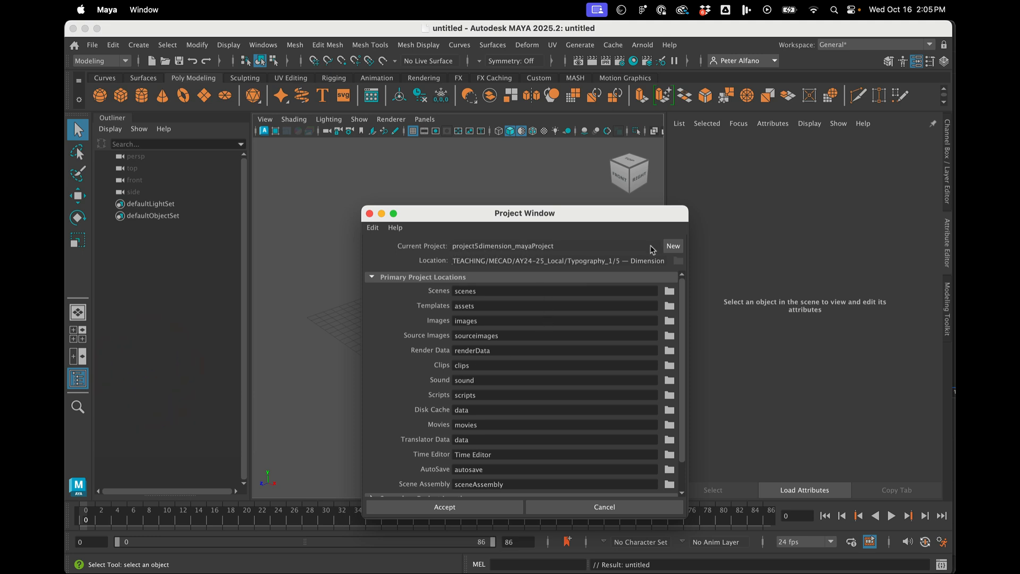
pyautogui.click(370, 214)
# Start saving the scene and create a folder named maya_type_tool inside the project's scenes folder.
pyautogui.click(93, 45)
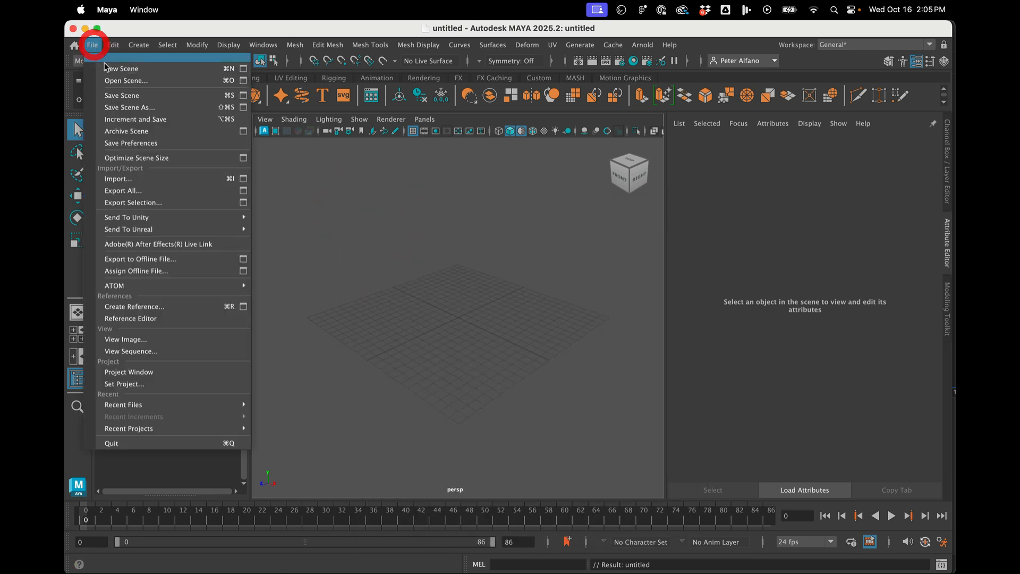
pyautogui.click(112, 95)
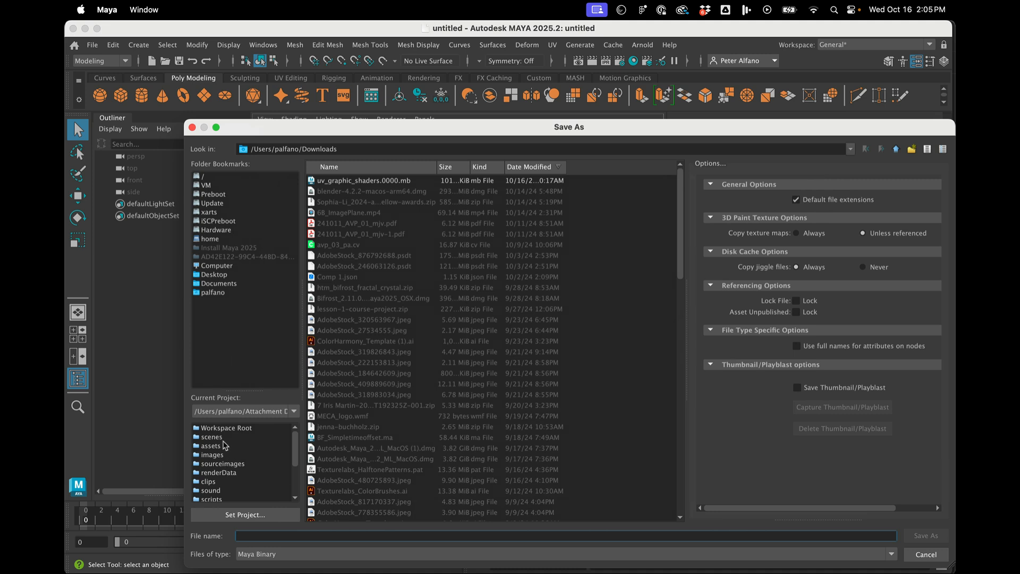
pyautogui.click(221, 437)
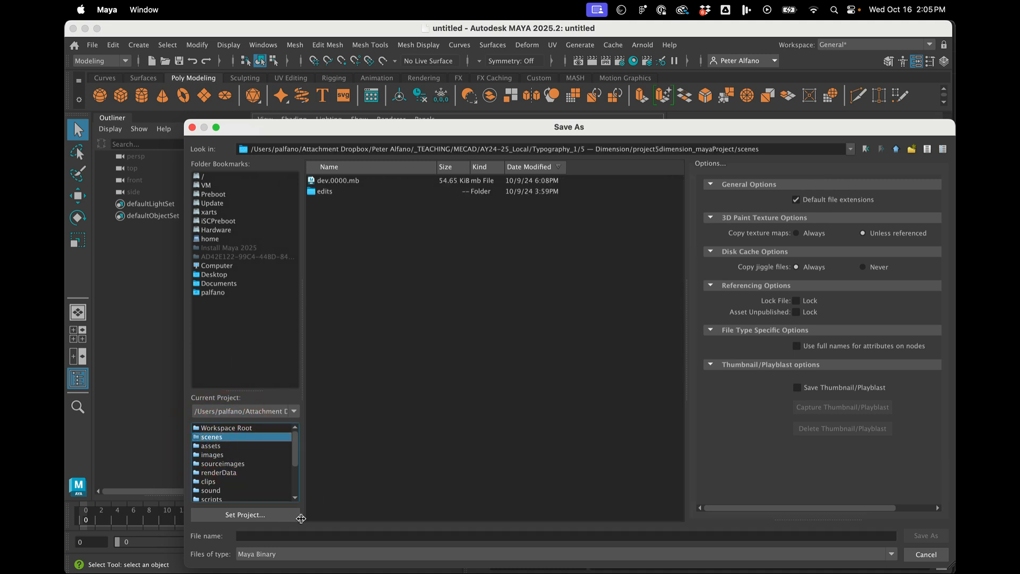
pyautogui.click(912, 149)
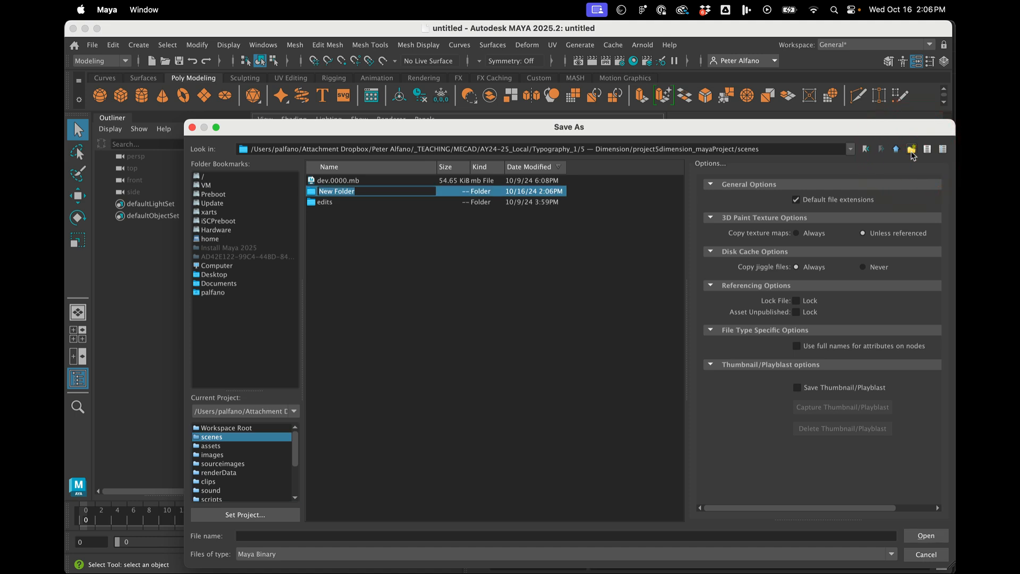
pyautogui.write('maya_')
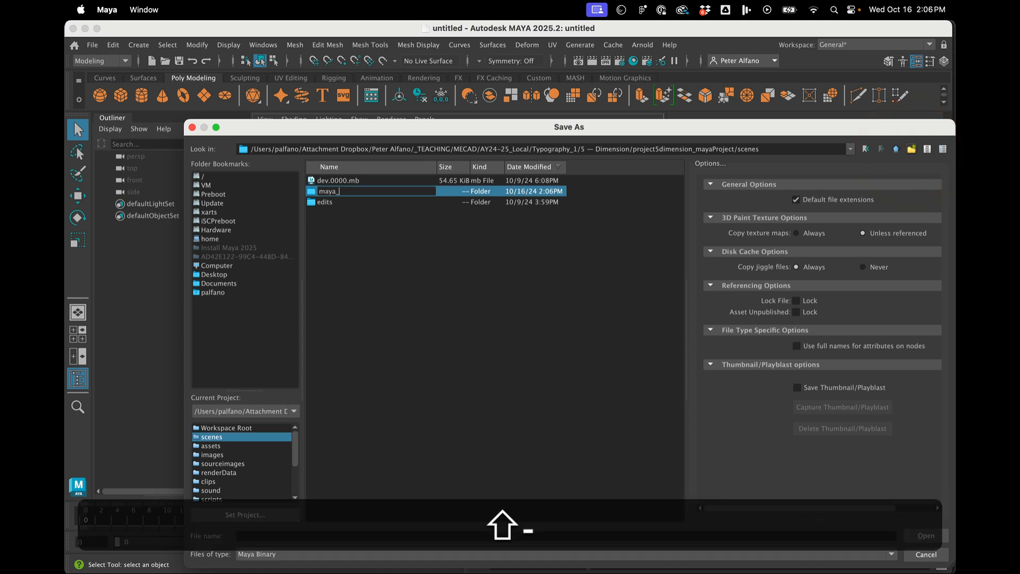
pyautogui.write('type_tool')
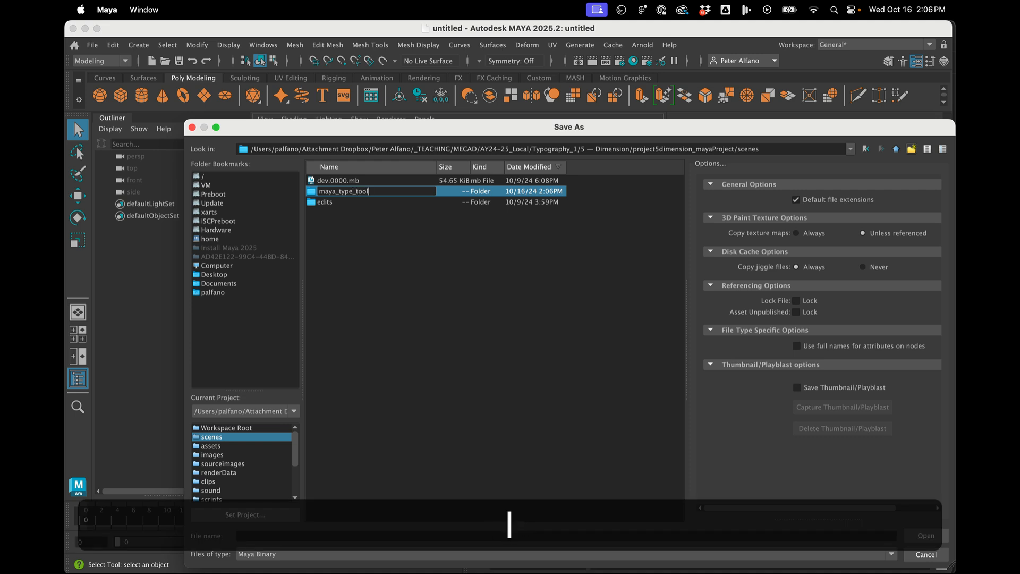
# Save the scene as maya_type_tool.0000.mb inside the maya_type_tool folder.
pyautogui.doubleClick(395, 190)
pyautogui.press('super+c')
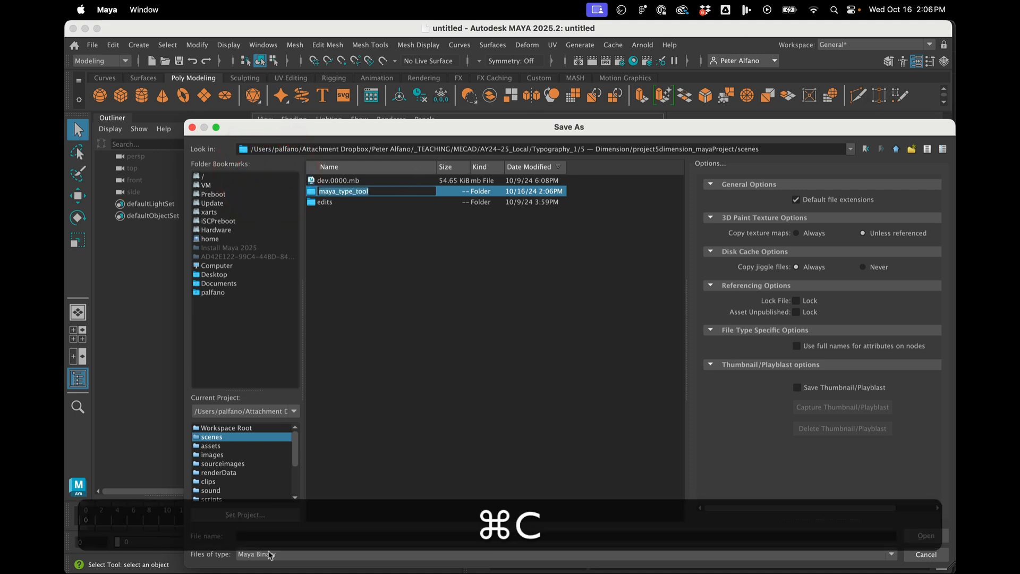
pyautogui.click(276, 534)
pyautogui.press('super+v')
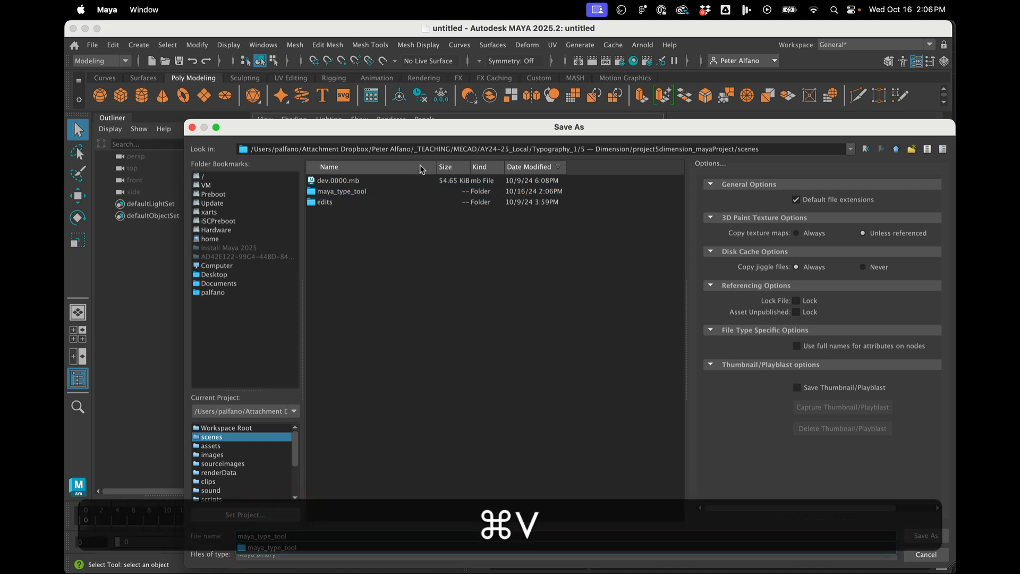
pyautogui.doubleClick(384, 192)
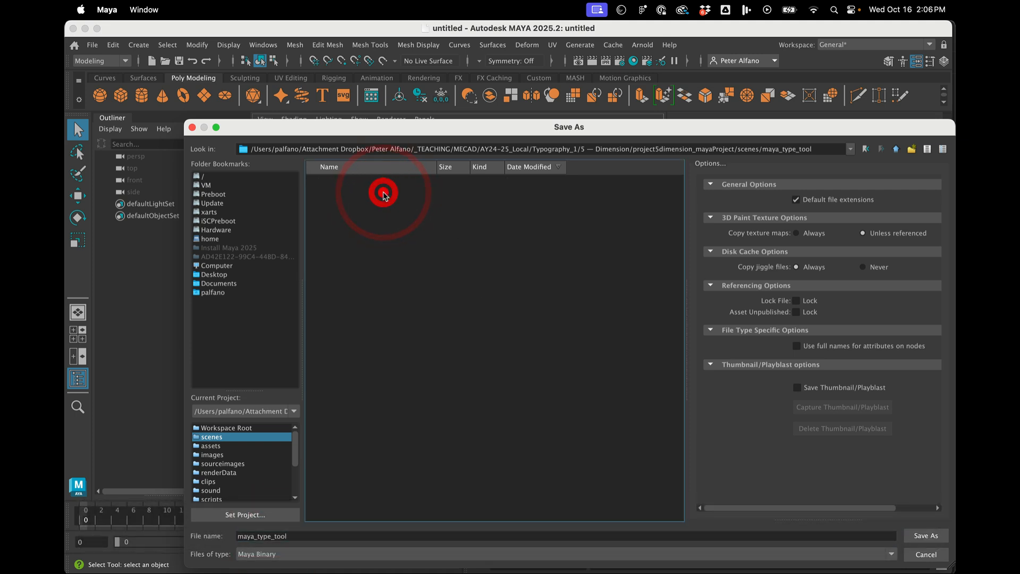
pyautogui.click(326, 531)
pyautogui.write('.')
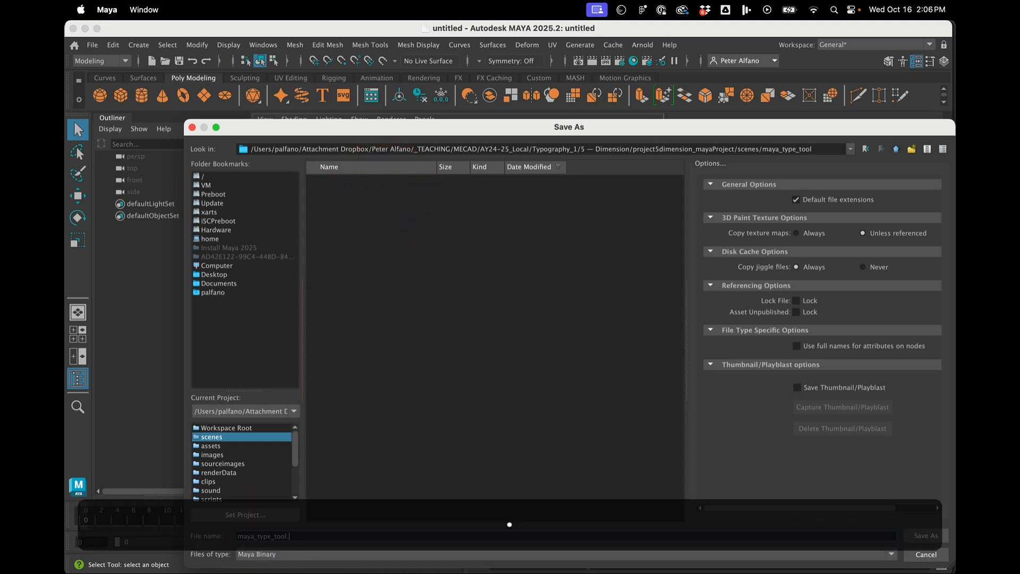
pyautogui.write('0000.mb')
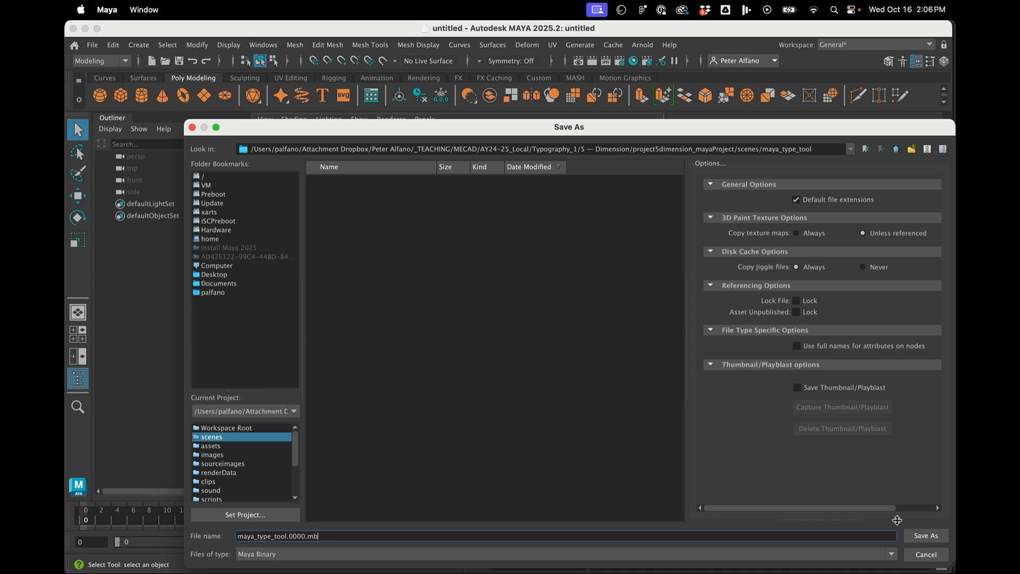
pyautogui.click(915, 535)
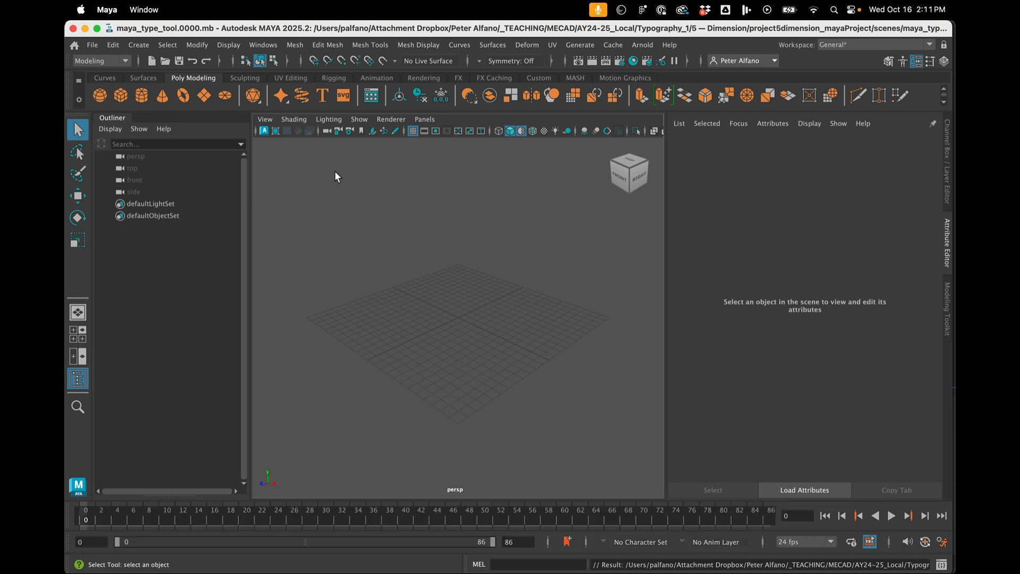
pyautogui.click(621, 7)
pyautogui.click(621, 7)
pyautogui.click(492, 284)
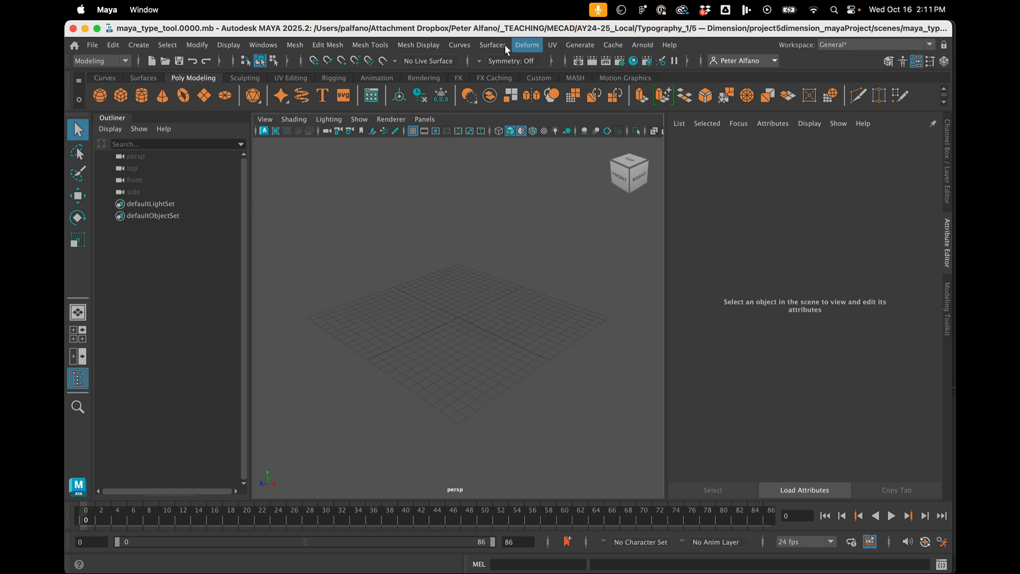
# Reset the General workspace to its factory default.
pyautogui.click(267, 45)
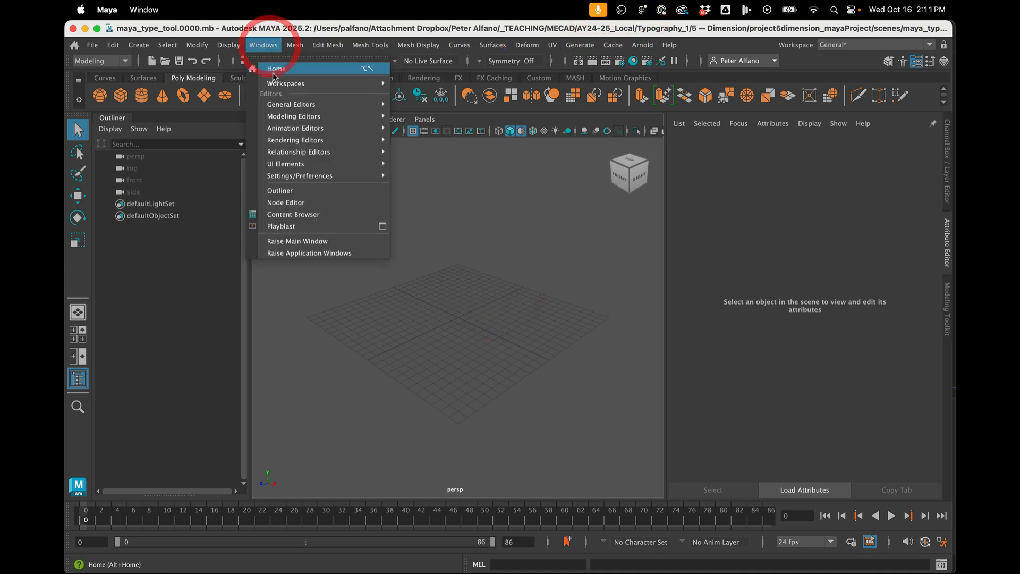
pyautogui.moveTo(319, 83)
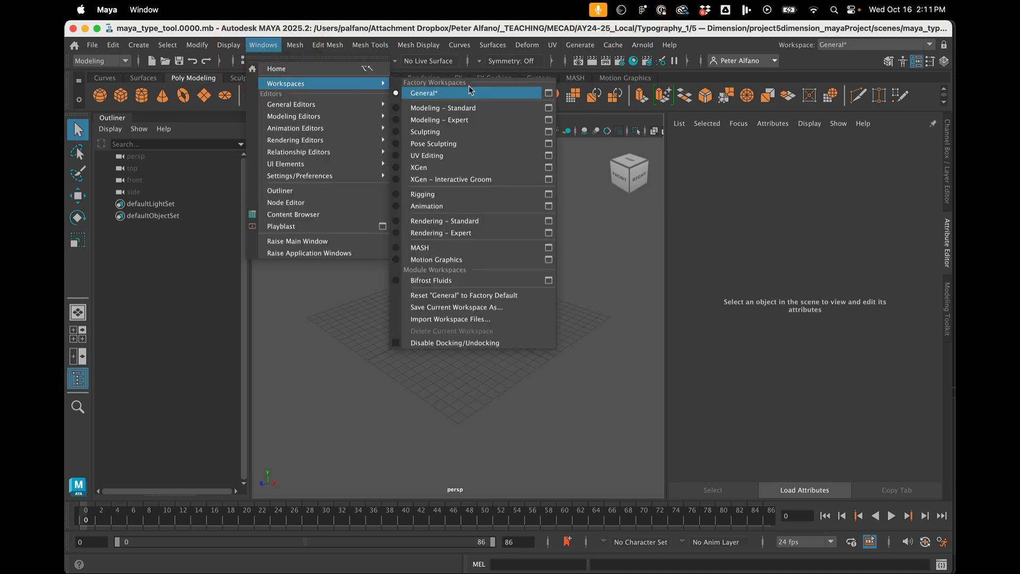
pyautogui.click(463, 295)
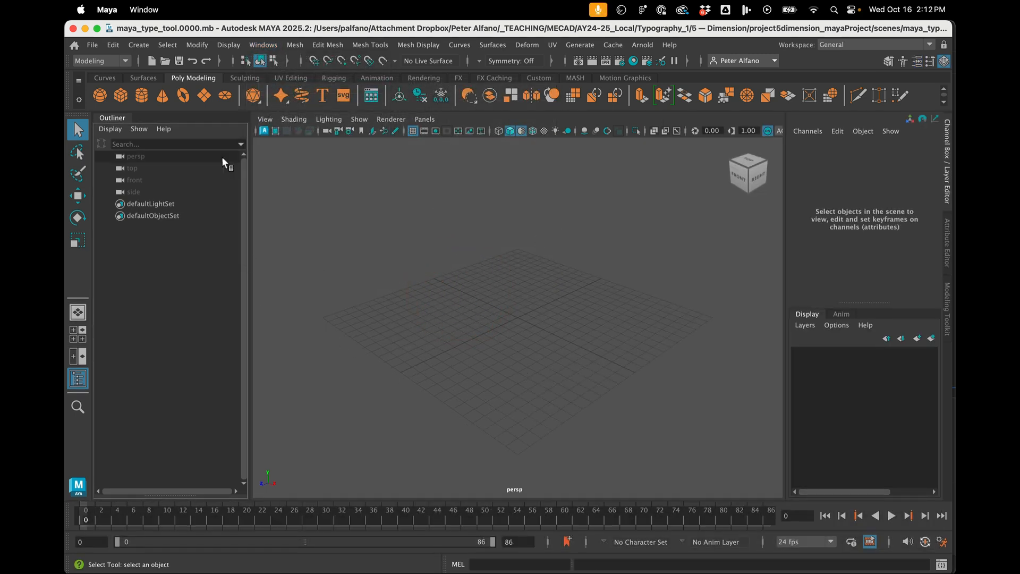
# With the Modeling menu set active, create a polygon type object and show its type attributes.
pyautogui.click(107, 61)
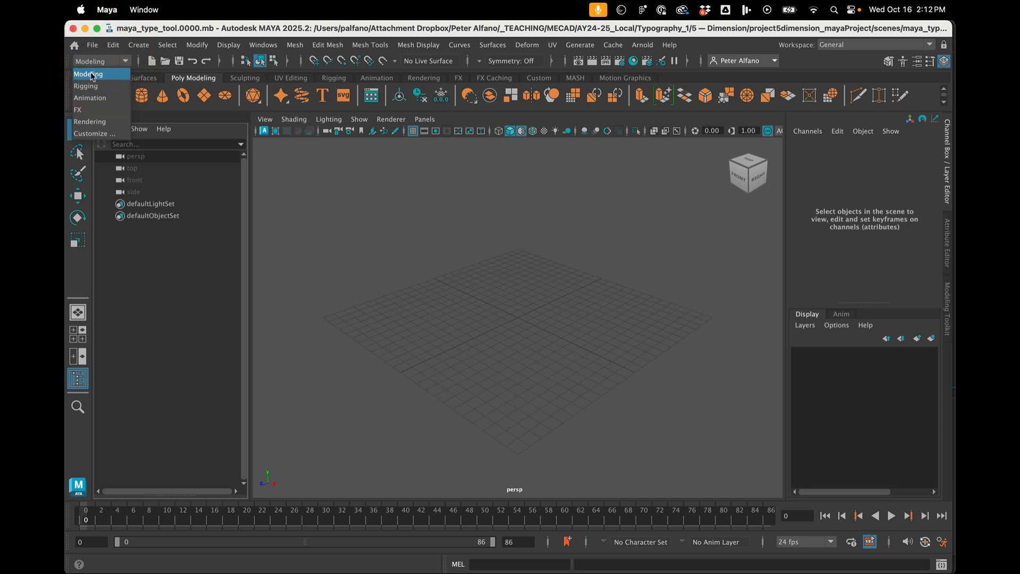
pyautogui.click(312, 156)
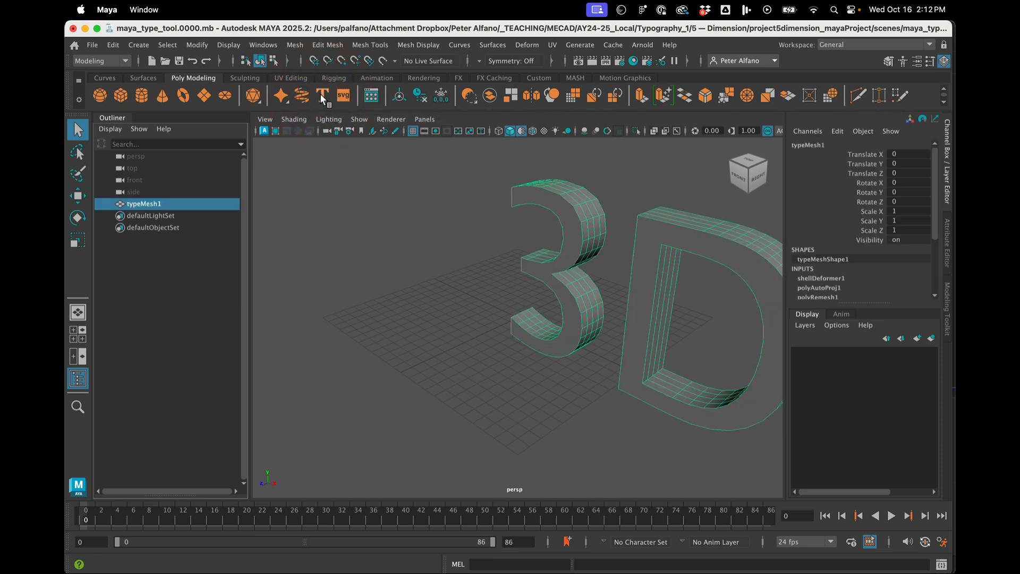
pyautogui.hotkey('ctrl', 'a')
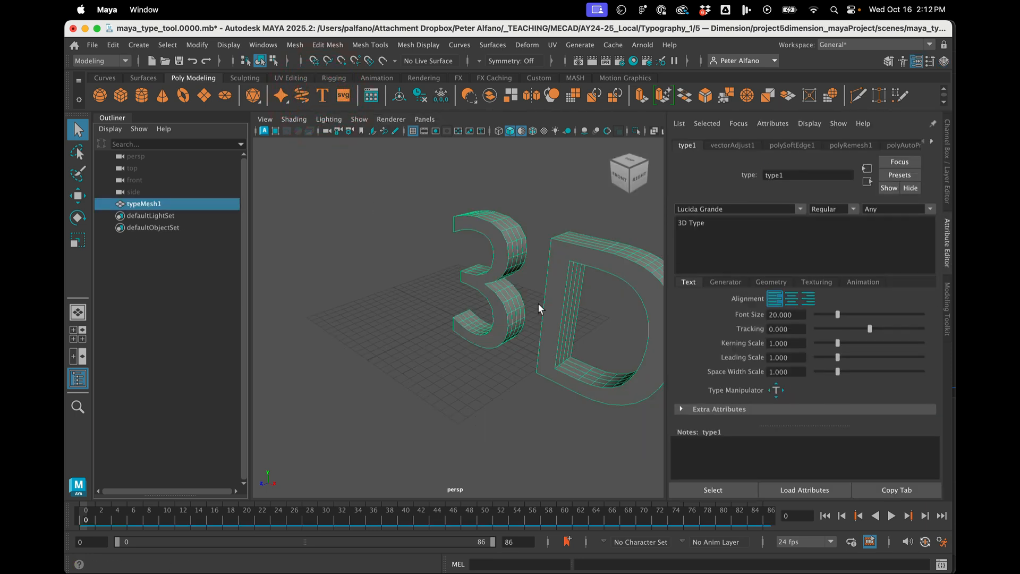
pyautogui.press('f')
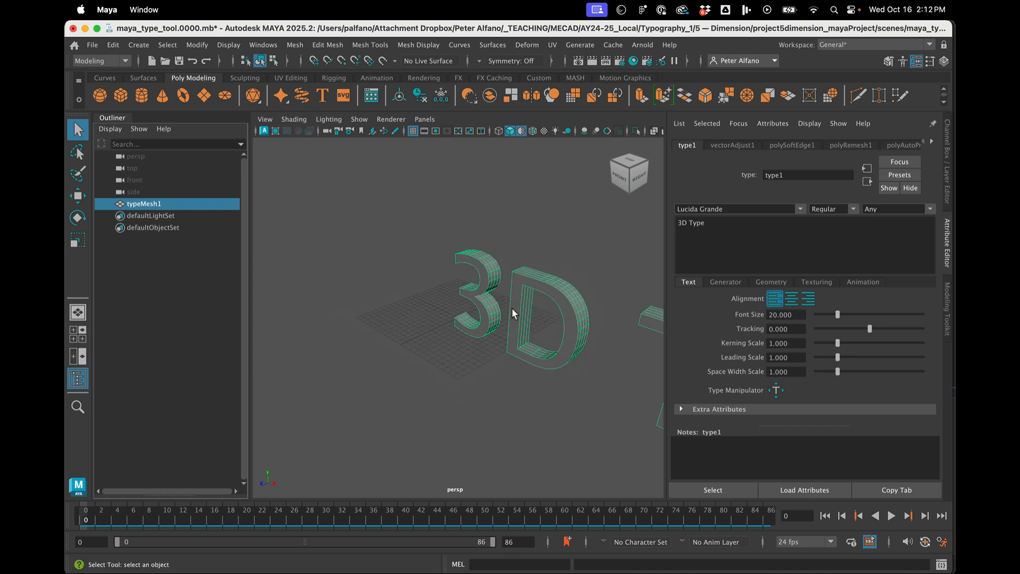
pyautogui.scroll(5, 512, 308)
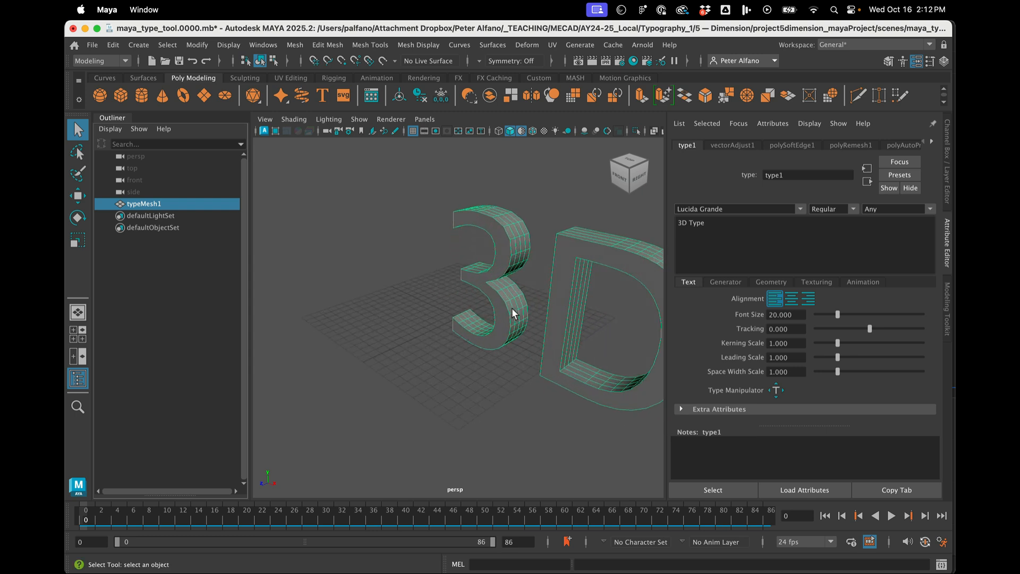
# Centre-align the 3D type and replace its text with xyz.
pyautogui.click(791, 298)
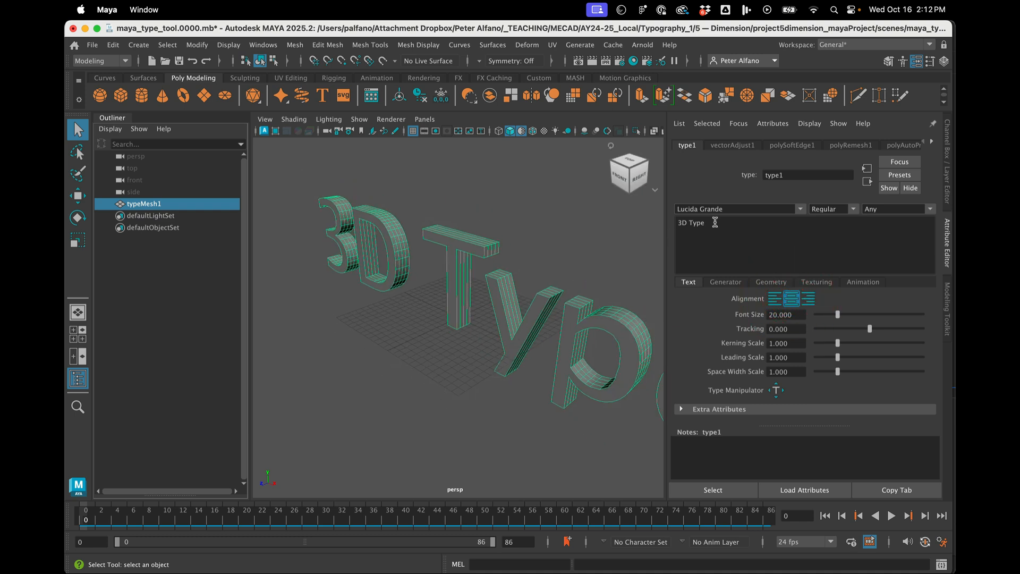
pyautogui.click(596, 202)
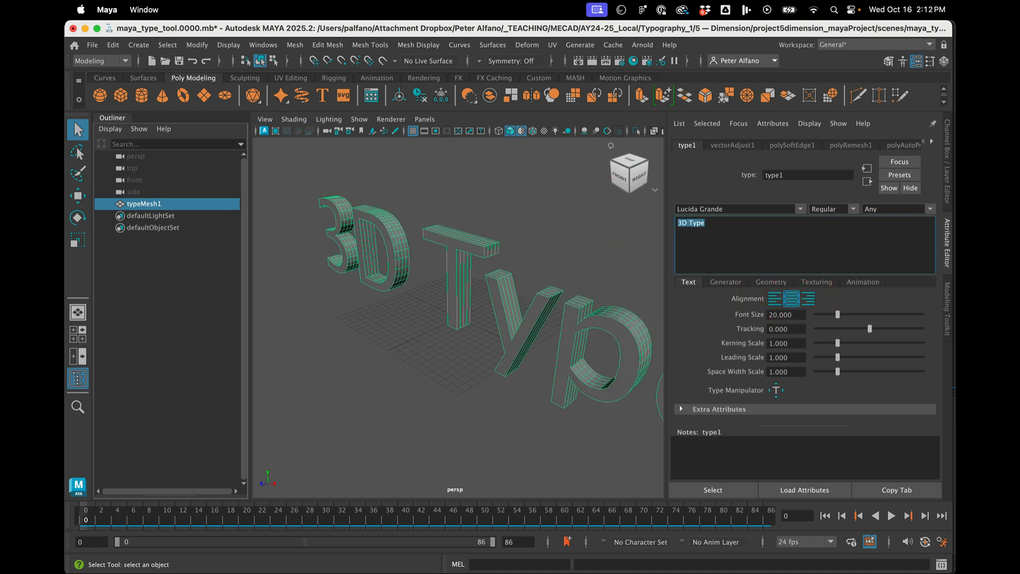
pyautogui.write('xyz')
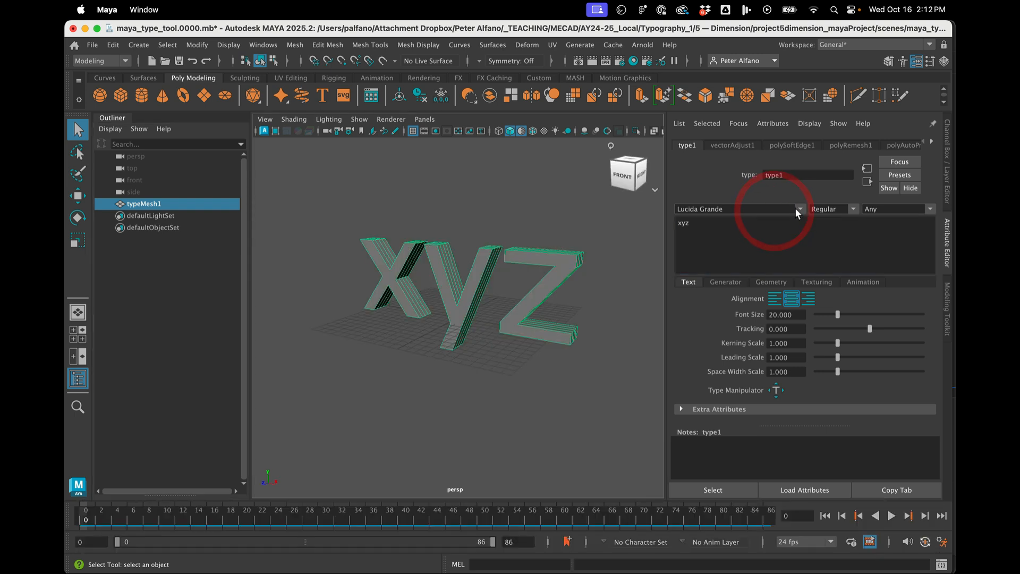
# Change the type's font to Futura with the Medium style.
pyautogui.click(800, 209)
pyautogui.click(736, 209)
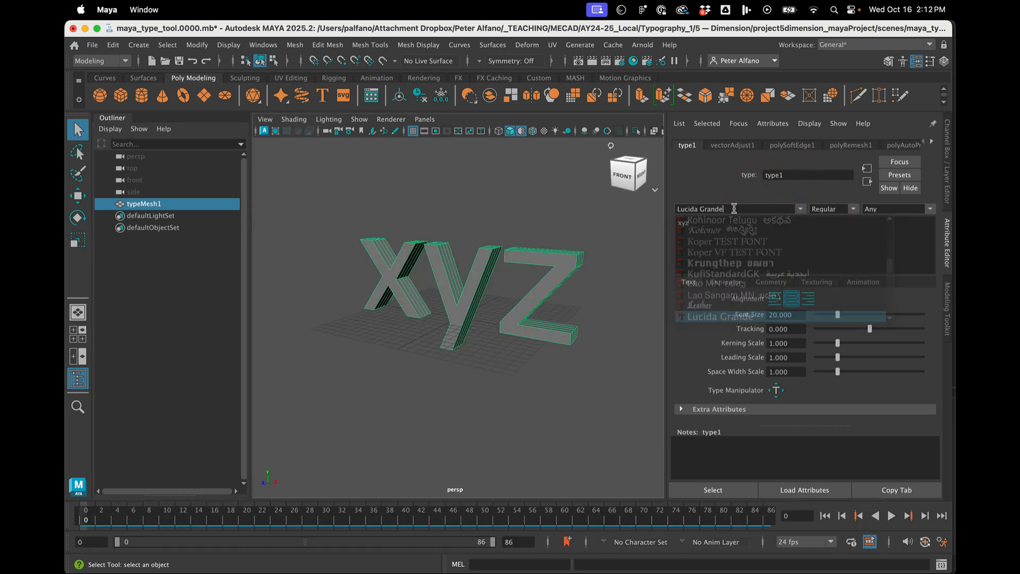
pyautogui.write('fi')
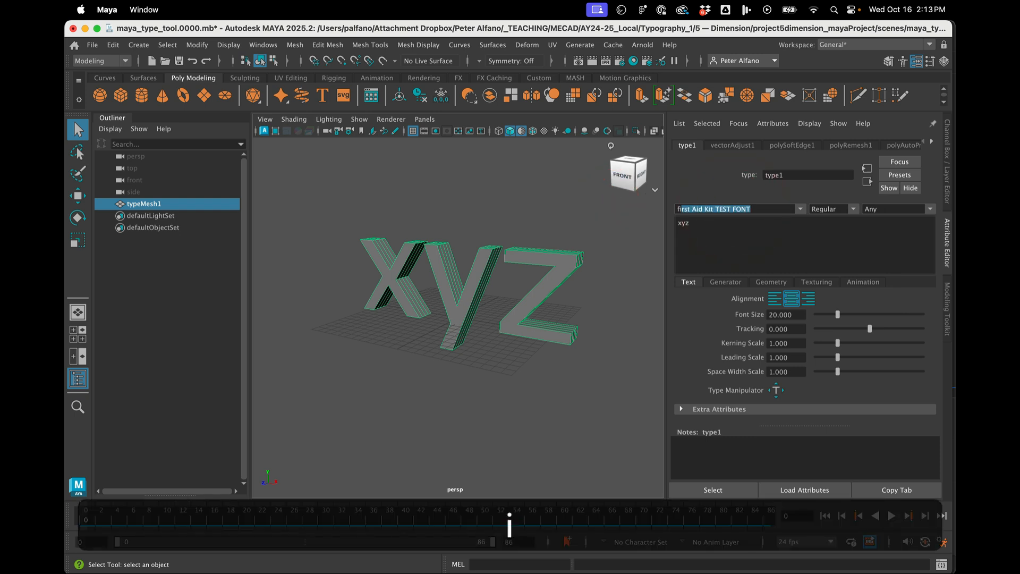
pyautogui.press('BackSpace')
pyautogui.press('BackSpace')
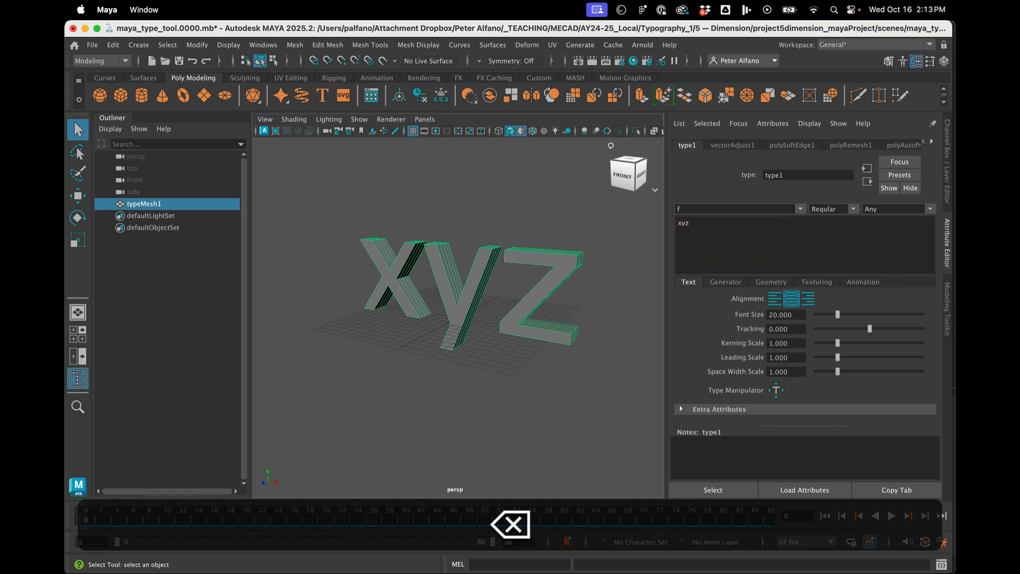
pyautogui.press('BackSpace')
pyautogui.write('futura')
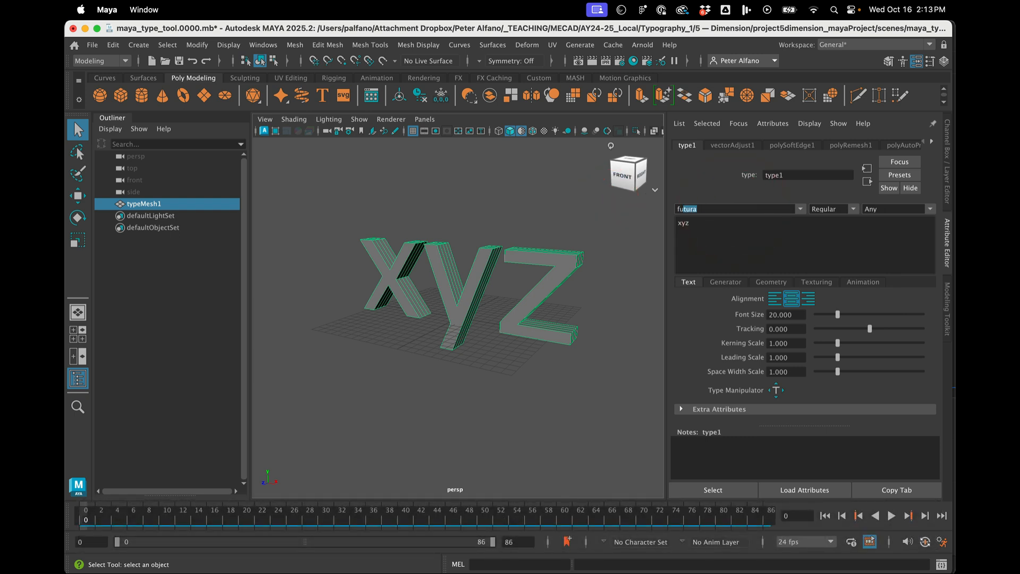
pyautogui.press('Return')
pyautogui.click(852, 209)
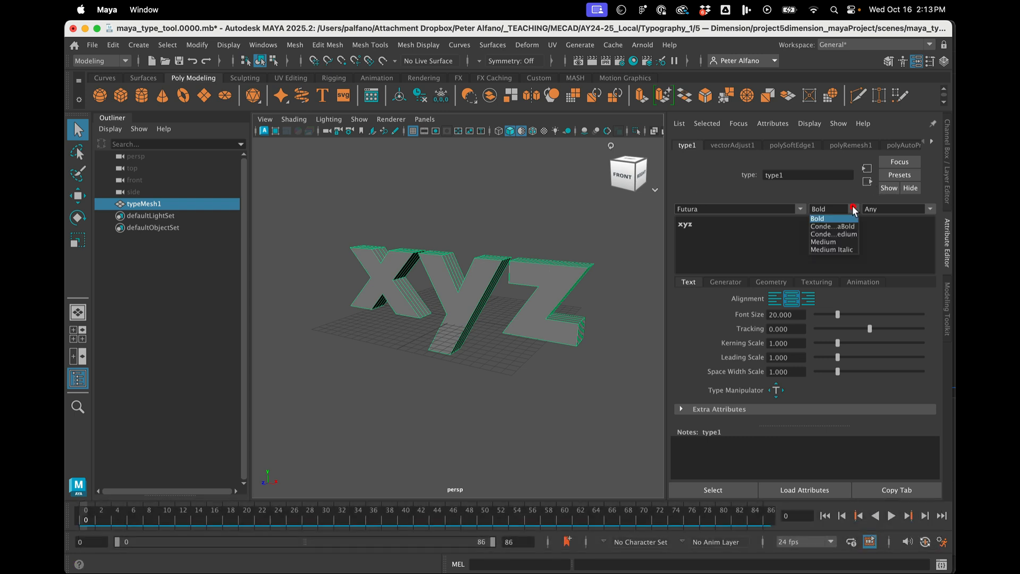
pyautogui.click(829, 242)
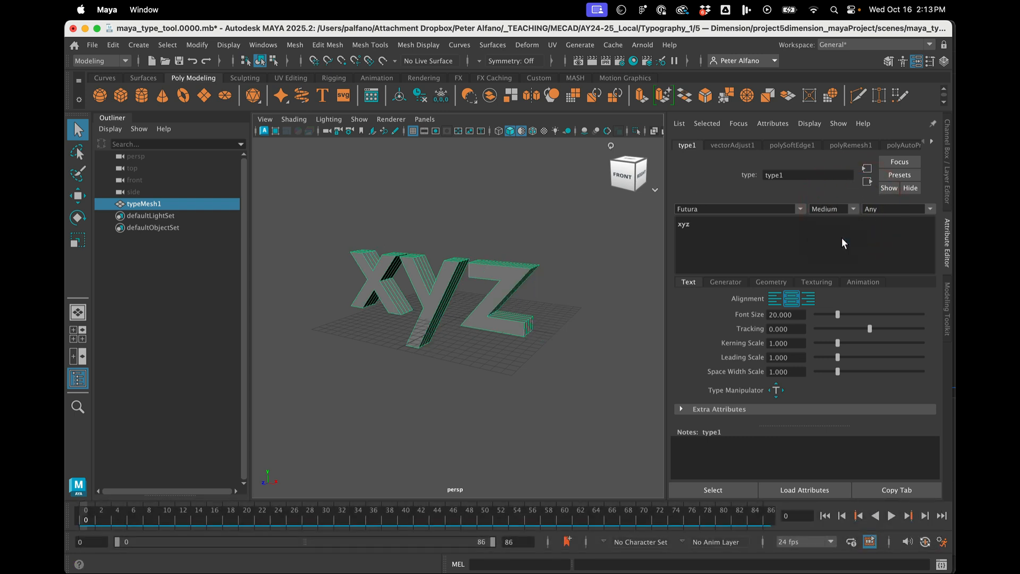
# Tighten the tracking of the xyz type to about -2.841.
pyautogui.click(604, 298)
pyautogui.keyDown('alt'); pyautogui.moveTo(563, 297); pyautogui.dragTo(574, 263); pyautogui.keyUp('alt')
pyautogui.click(492, 308)
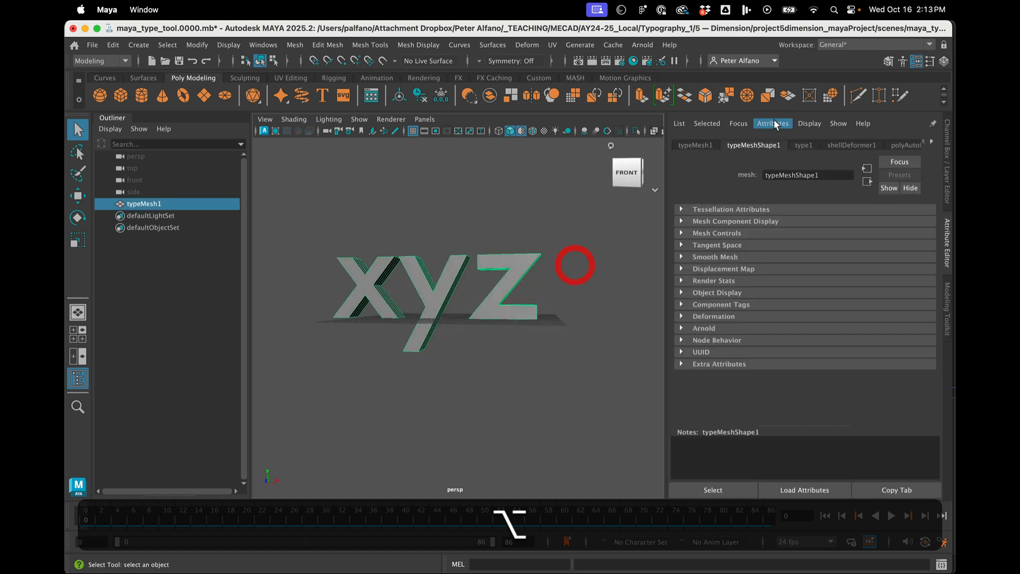
pyautogui.click(795, 144)
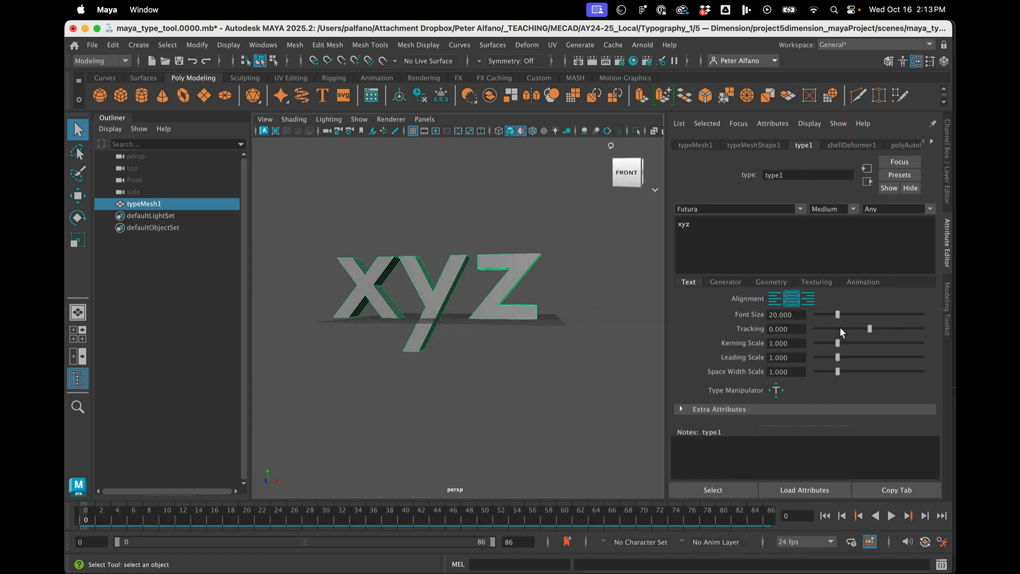
pyautogui.moveTo(868, 326)
pyautogui.mouseDown()
pyautogui.moveTo(815, 323)
pyautogui.moveTo(854, 318)
pyautogui.mouseUp()
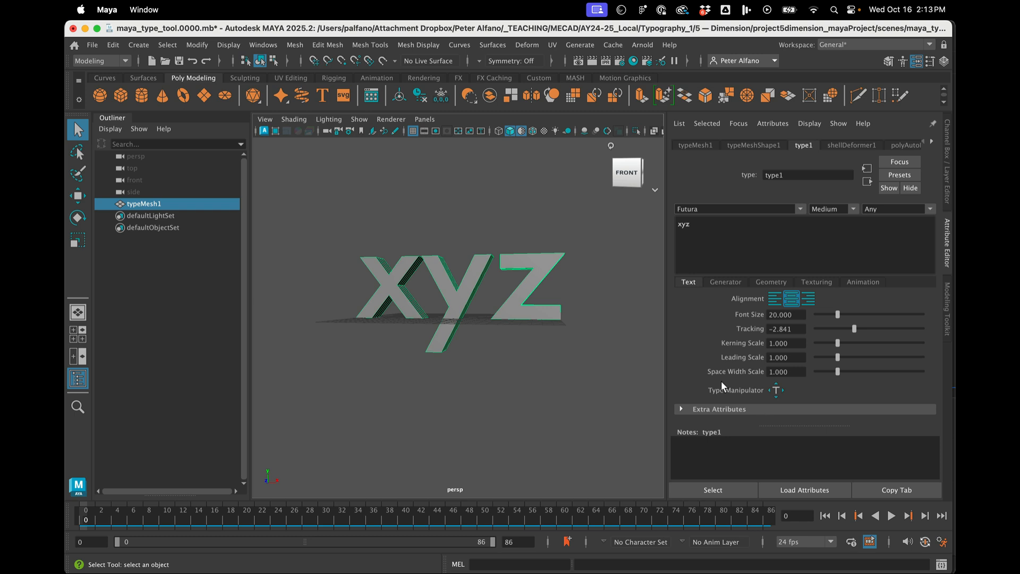
# Try moving the letters x and y individually with the Type Manipulator, undoing each move.
pyautogui.click(776, 391)
pyautogui.moveTo(400, 322); pyautogui.dragTo(394, 321)
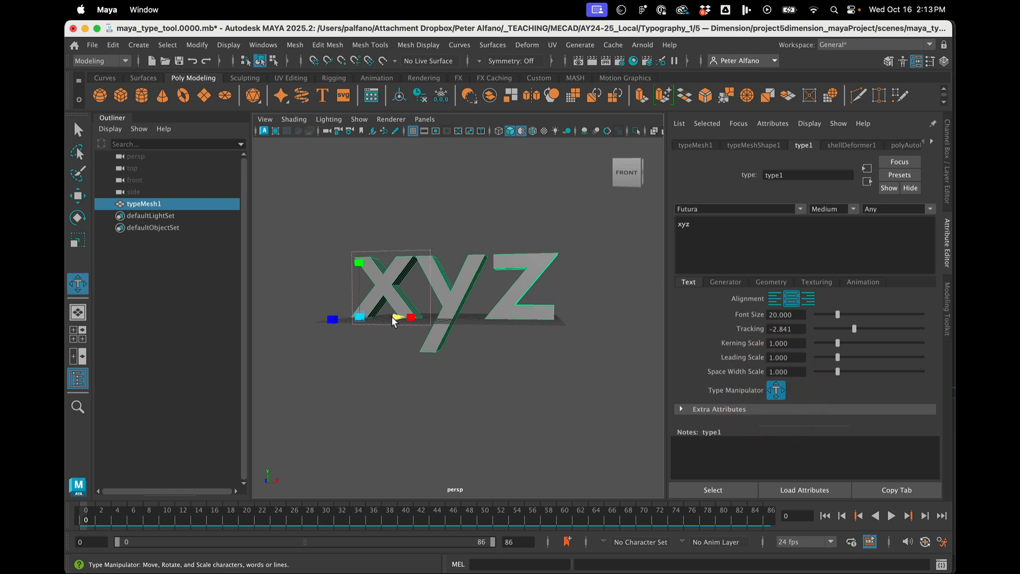
pyautogui.press('super+z')
pyautogui.click(394, 326)
pyautogui.click(454, 314)
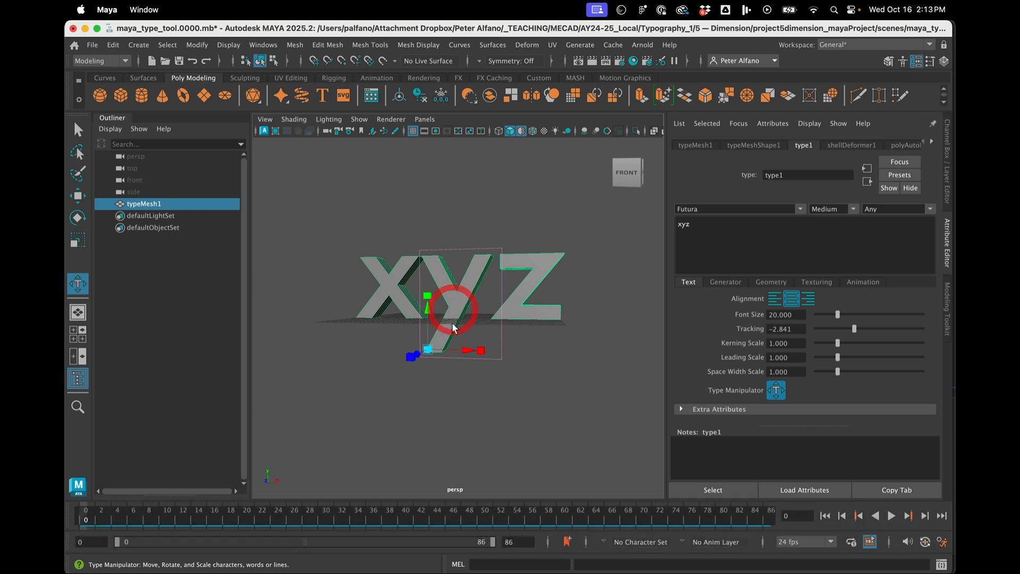
pyautogui.moveTo(465, 352); pyautogui.dragTo(467, 353)
pyautogui.press('super+z')
# Select the letter z with the Type Manipulator and examine the extruded text from a raised, angled view.
pyautogui.click(460, 392)
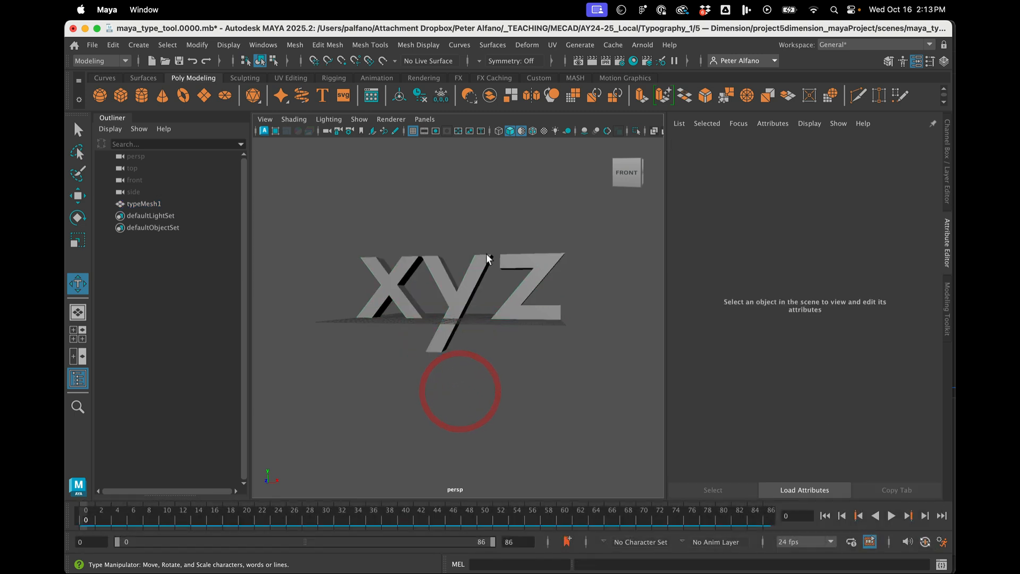
pyautogui.click(515, 263)
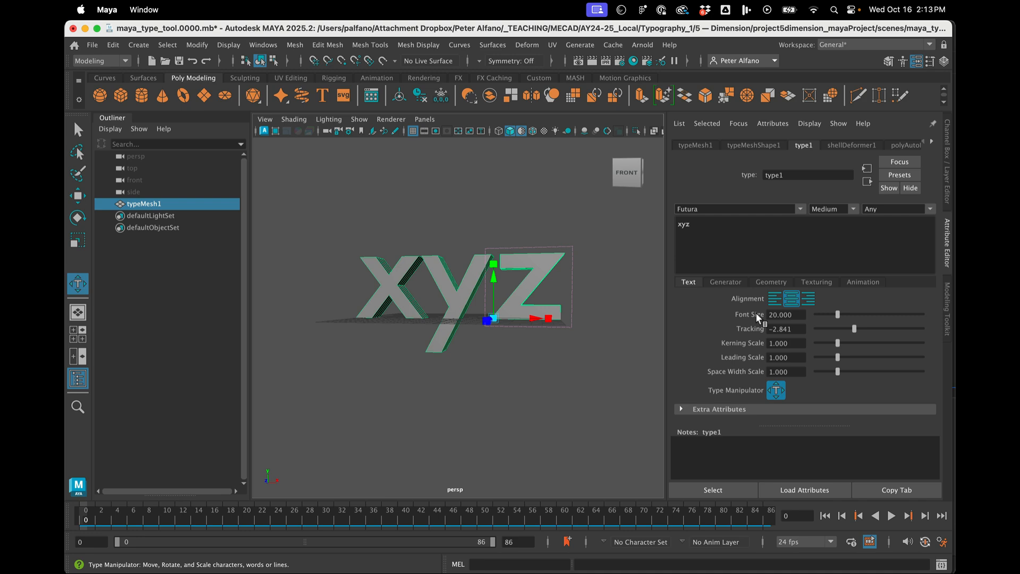
pyautogui.press('alt')
pyautogui.click(510, 343)
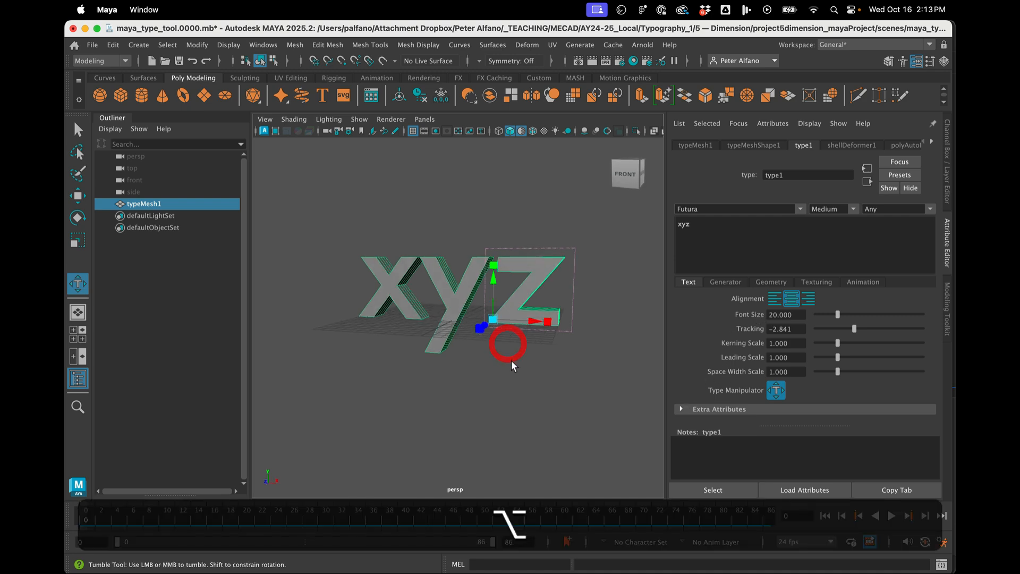
pyautogui.keyDown('alt'); pyautogui.moveTo(510, 360); pyautogui.dragTo(510, 298); pyautogui.keyUp('alt')
pyautogui.click(504, 302)
# Look through the type's generator, text, mesh and extrusion settings.
pyautogui.click(723, 283)
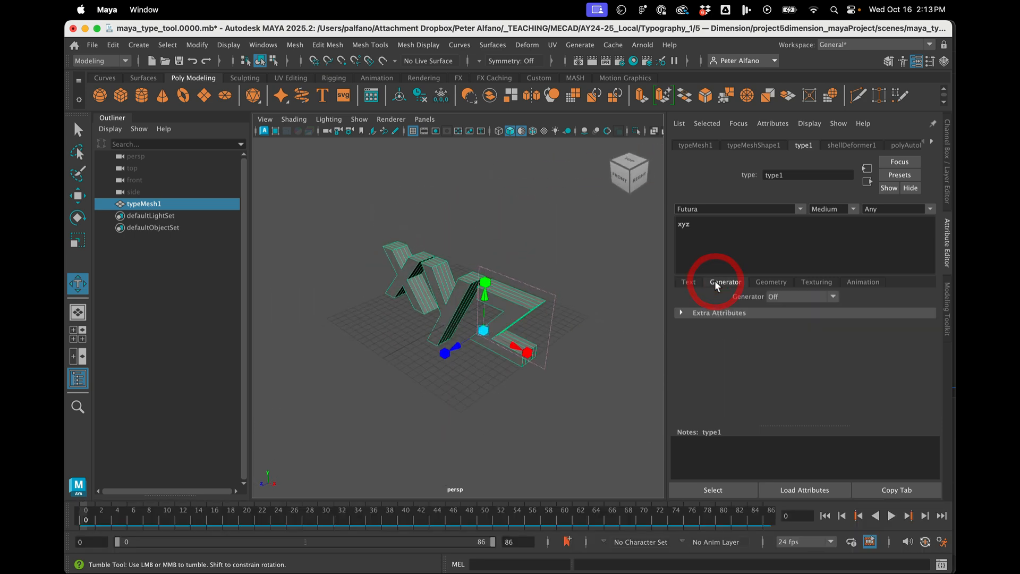
pyautogui.click(775, 283)
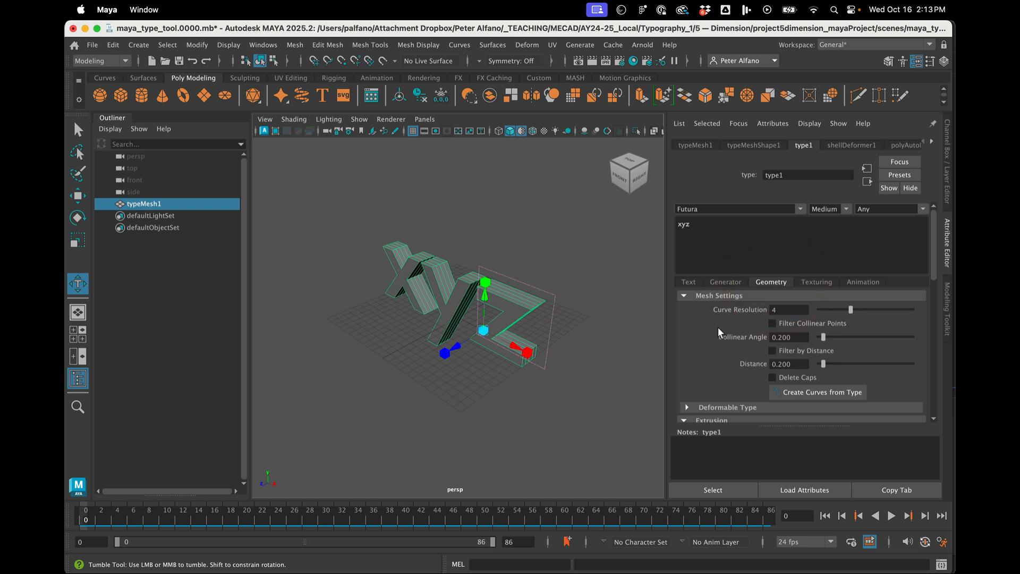
pyautogui.scroll(8, 568, 324)
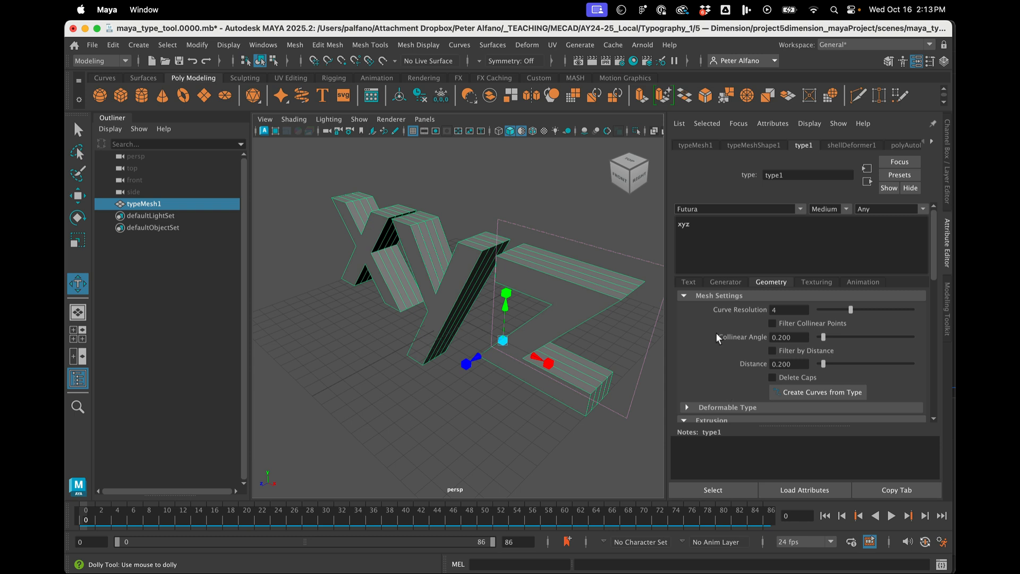
pyautogui.click(689, 283)
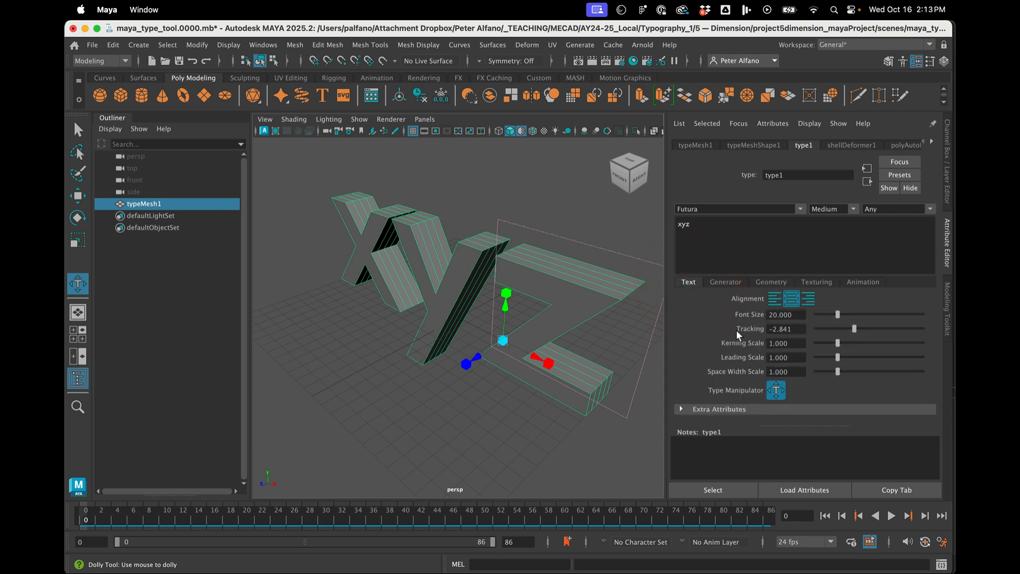
pyautogui.click(763, 282)
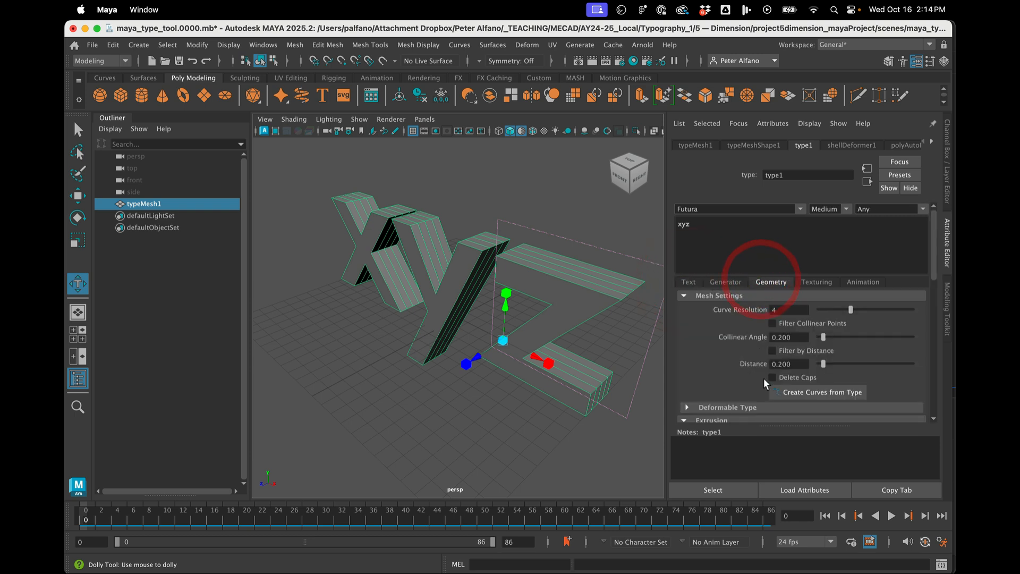
pyautogui.scroll(-3, 763, 337)
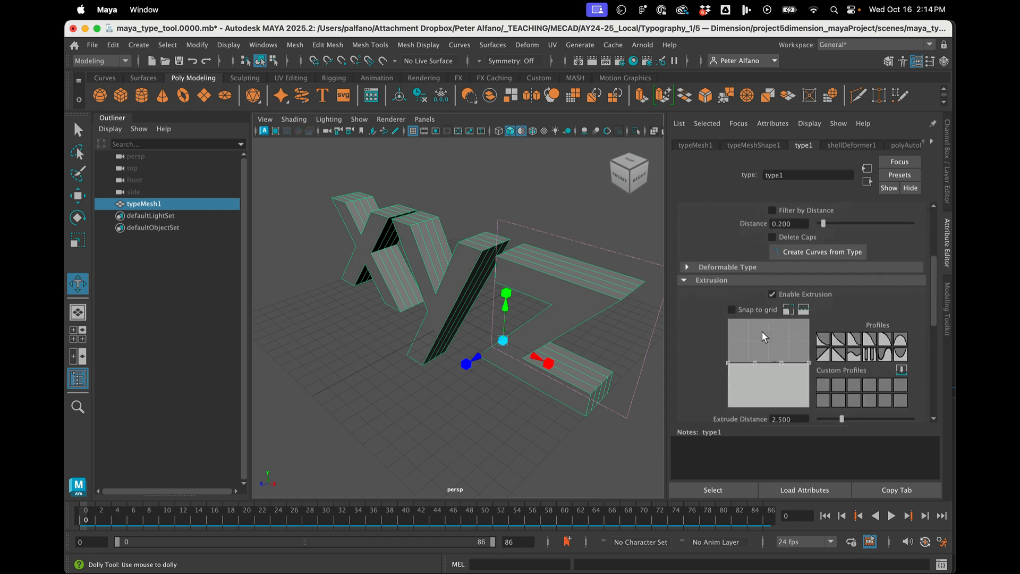
pyautogui.scroll(3, 763, 336)
pyautogui.press('f')
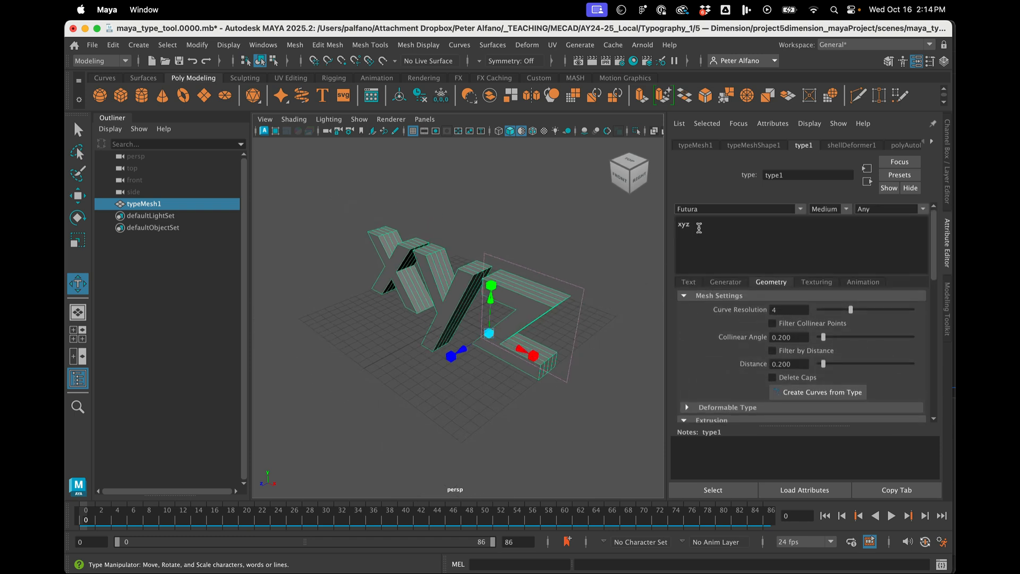
# Replace the type's text xyz with abc.
pyautogui.click(697, 224)
pyautogui.doubleClick(685, 224)
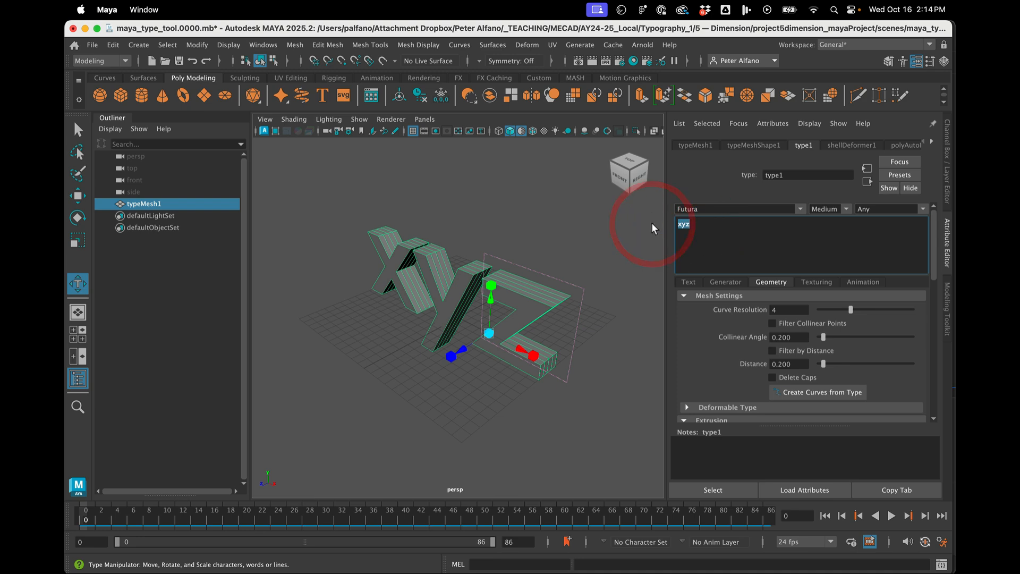
pyautogui.write('abc')
# Raise the type's curve resolution to 8 and inspect the curved edges of the abc letters.
pyautogui.scroll(1, 542, 314)
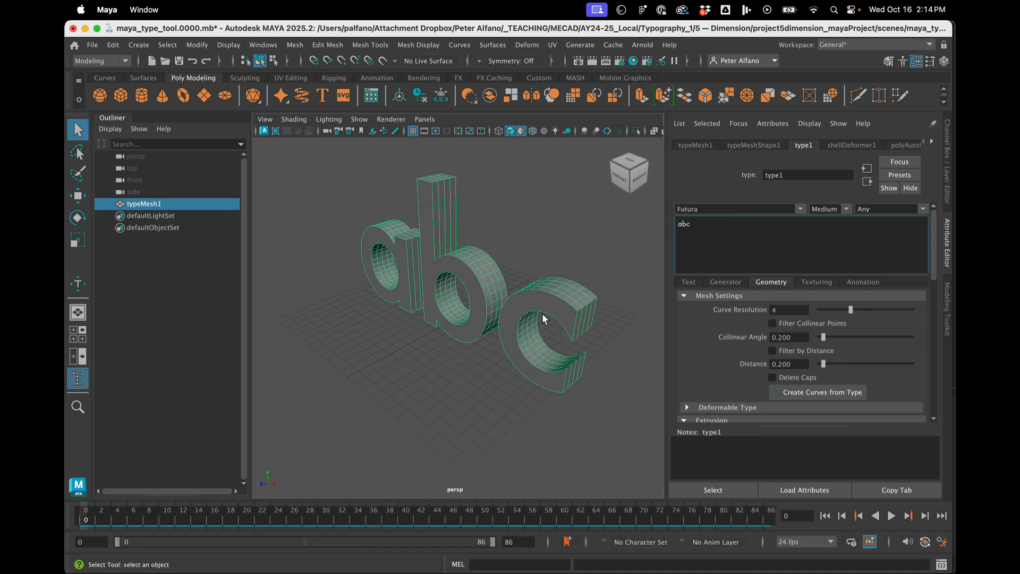
pyautogui.scroll(2, 544, 336)
pyautogui.keyDown('alt'); pyautogui.moveTo(547, 352); pyautogui.dragTo(547, 345); pyautogui.keyUp('alt')
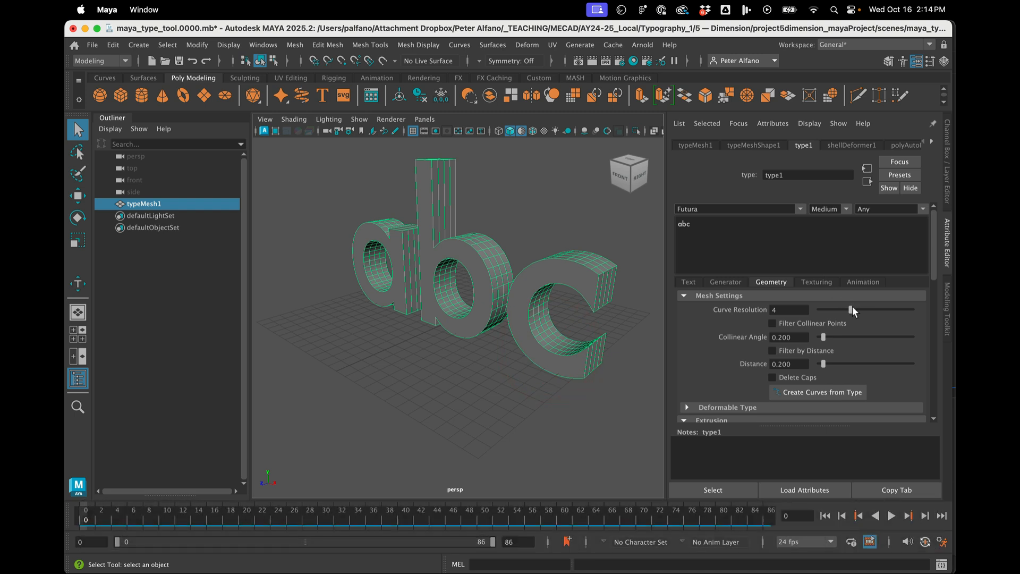
pyautogui.moveTo(853, 310); pyautogui.dragTo(897, 297)
pyautogui.keyDown('alt'); pyautogui.moveTo(445, 312); pyautogui.dragTo(455, 252); pyautogui.keyUp('alt')
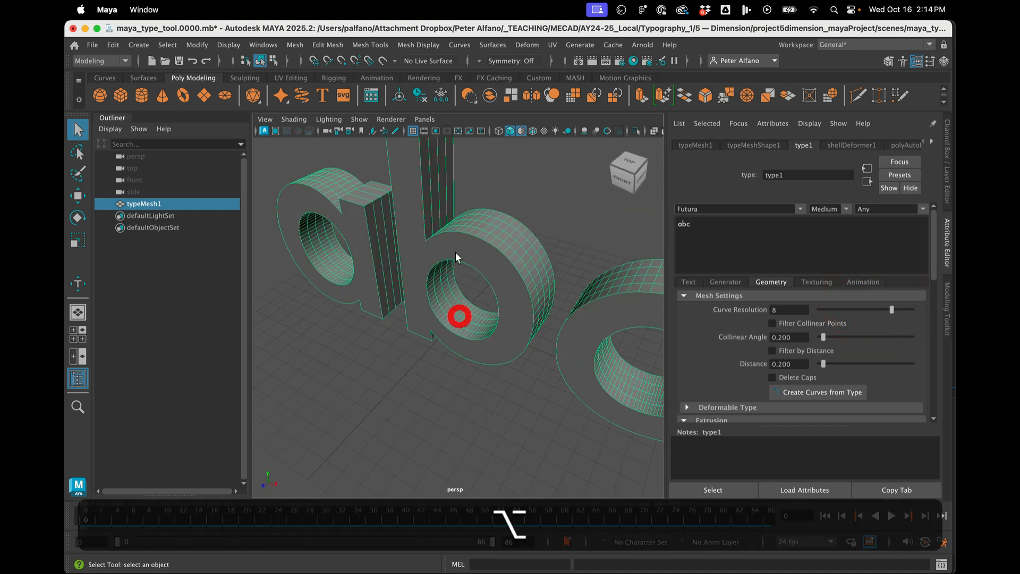
pyautogui.scroll(-5, 525, 296)
pyautogui.keyDown('alt'); pyautogui.moveTo(525, 296); pyautogui.dragTo(514, 308); pyautogui.keyUp('alt')
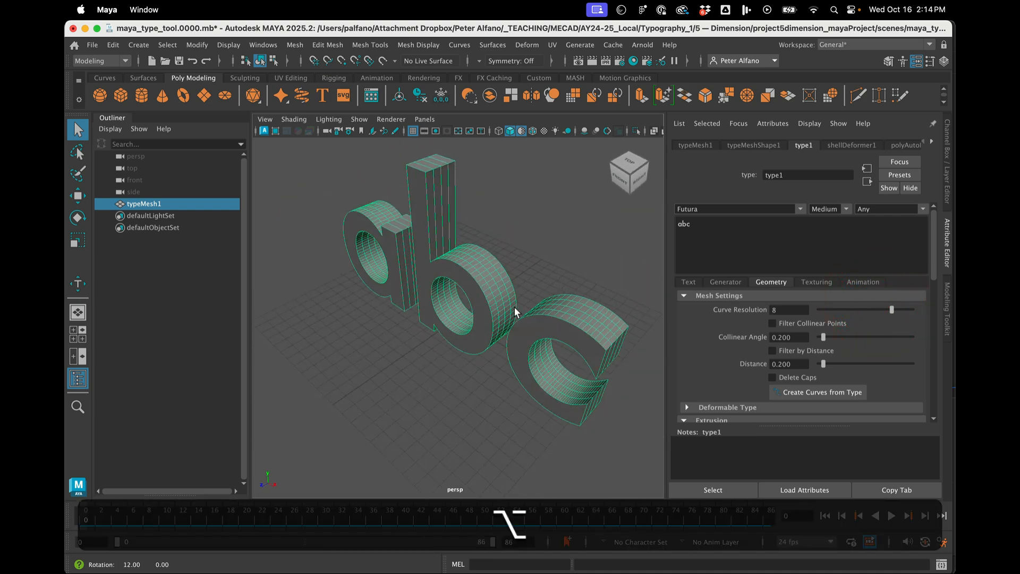
# Reduce the type's curve resolution to 6, inspecting the letter curves at 7 along the way.
pyautogui.moveTo(861, 305); pyautogui.dragTo(883, 301)
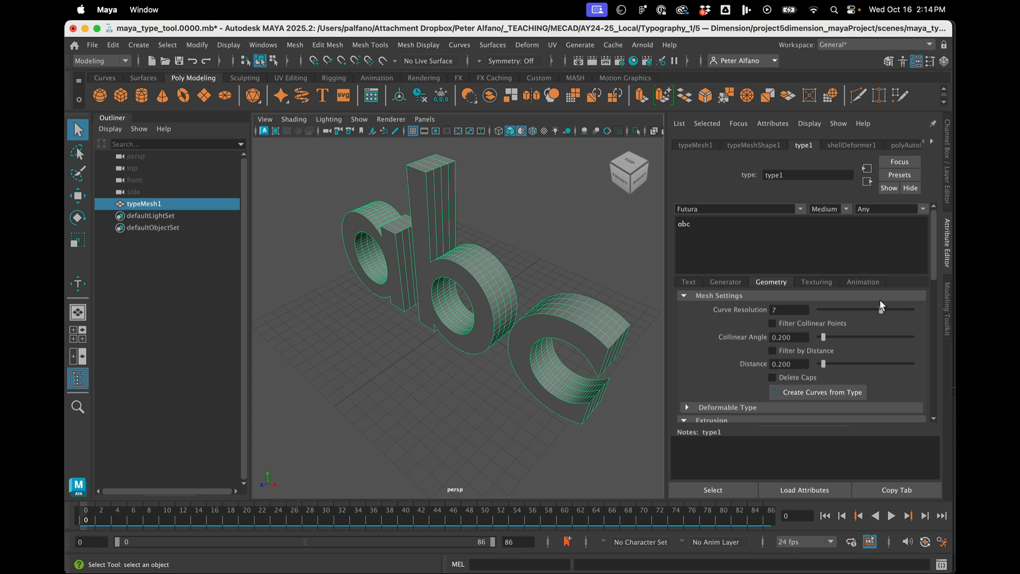
pyautogui.click(879, 298)
pyautogui.scroll(4, 587, 371)
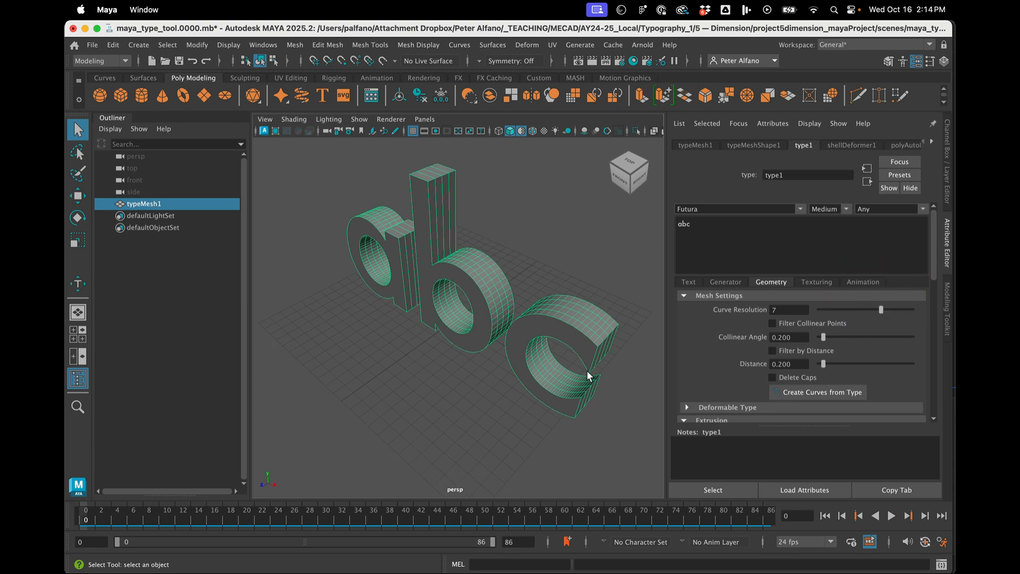
pyautogui.keyDown('alt'); pyautogui.moveTo(623, 390); pyautogui.dragTo(595, 388); pyautogui.keyUp('alt')
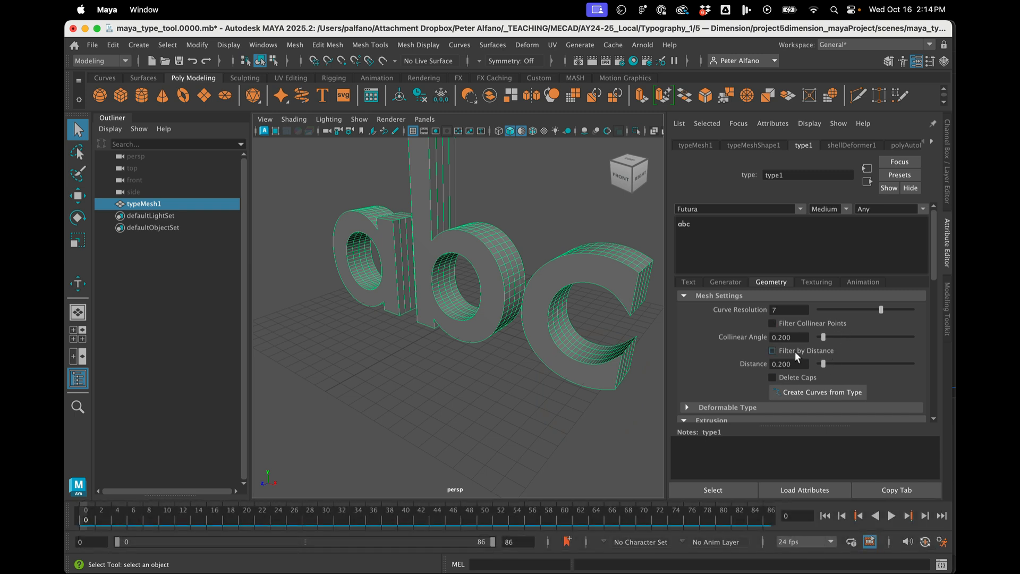
pyautogui.click(874, 309)
# Try the Deformable Type option on the abc mesh, inspect the letter faces, and switch the option off again.
pyautogui.scroll(-1, 691, 419)
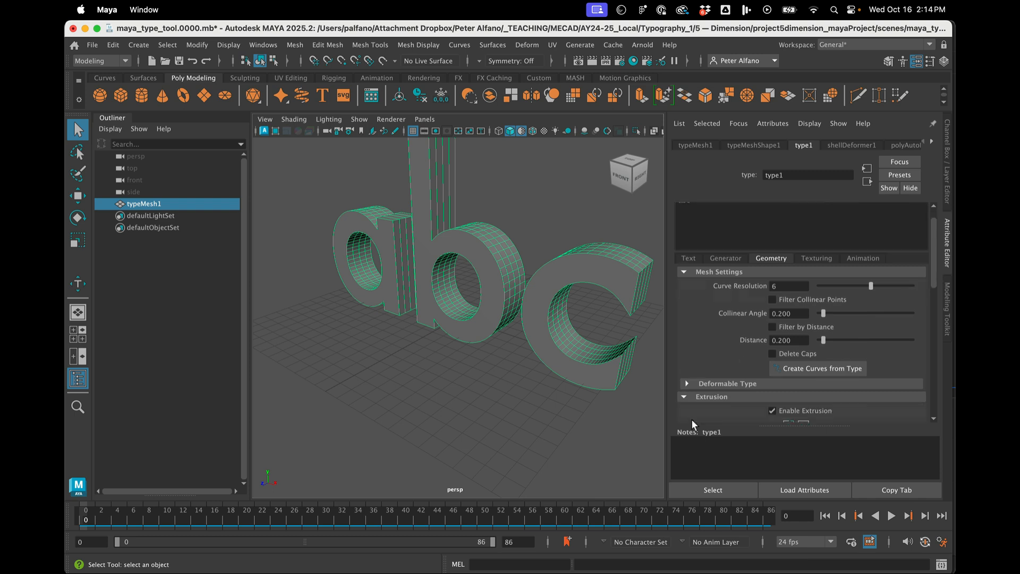
pyautogui.scroll(-1, 691, 419)
pyautogui.click(685, 369)
pyautogui.scroll(-2, 767, 368)
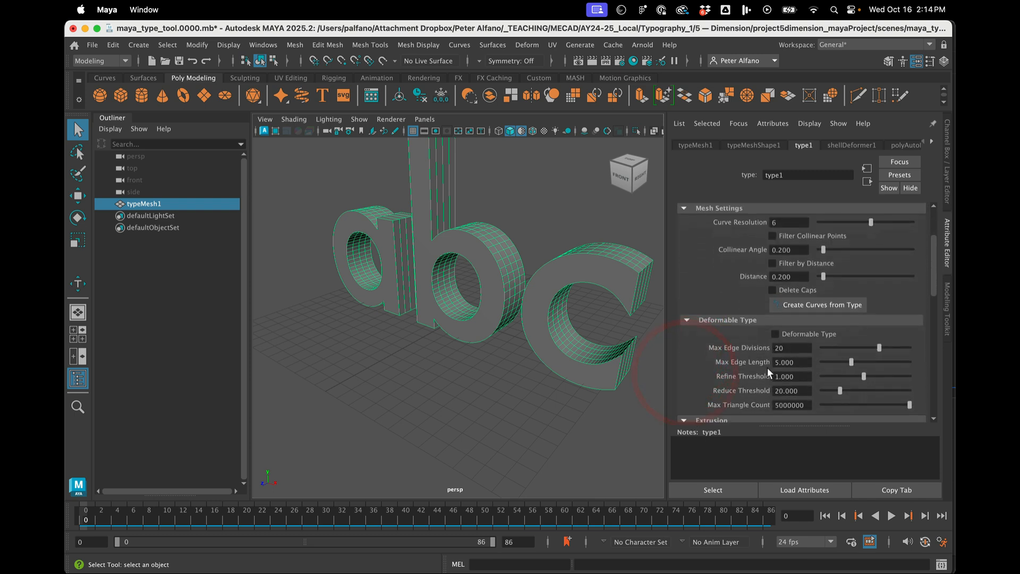
pyautogui.keyDown('alt'); pyautogui.moveTo(582, 403); pyautogui.dragTo(551, 343); pyautogui.keyUp('alt')
pyautogui.keyDown('alt'); pyautogui.click(551, 345); pyautogui.keyUp('alt')
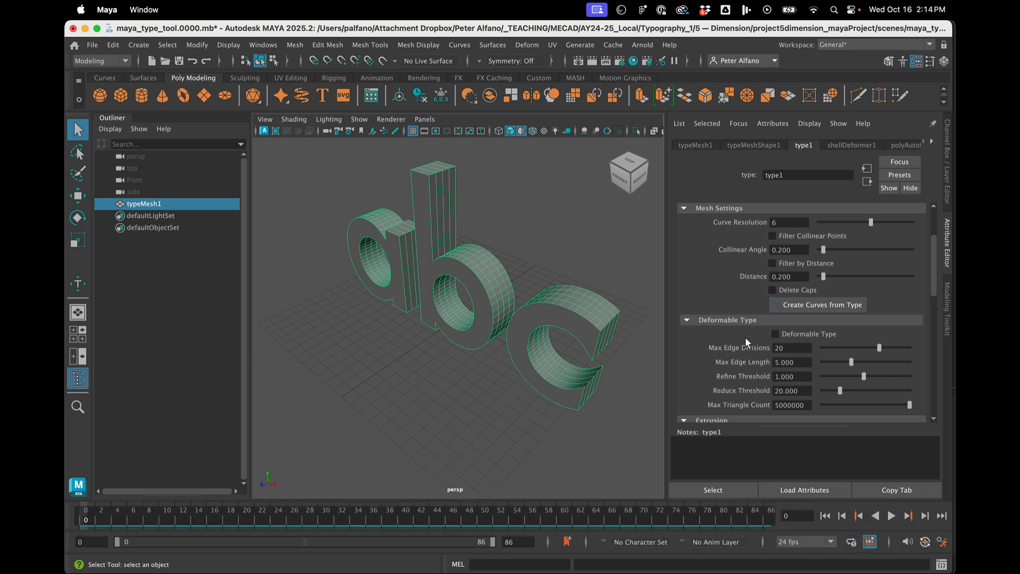
pyautogui.click(777, 335)
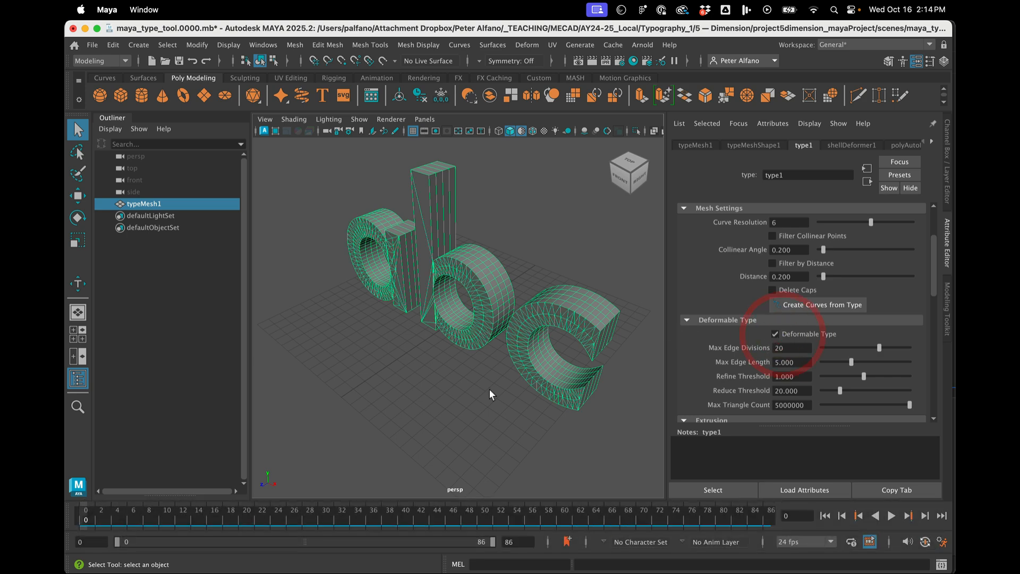
pyautogui.moveTo(490, 389)
pyautogui.keyDown('alt'); pyautogui.mouseDown()
pyautogui.moveTo(506, 372)
pyautogui.moveTo(495, 383)
pyautogui.mouseUp(); pyautogui.keyUp('alt')
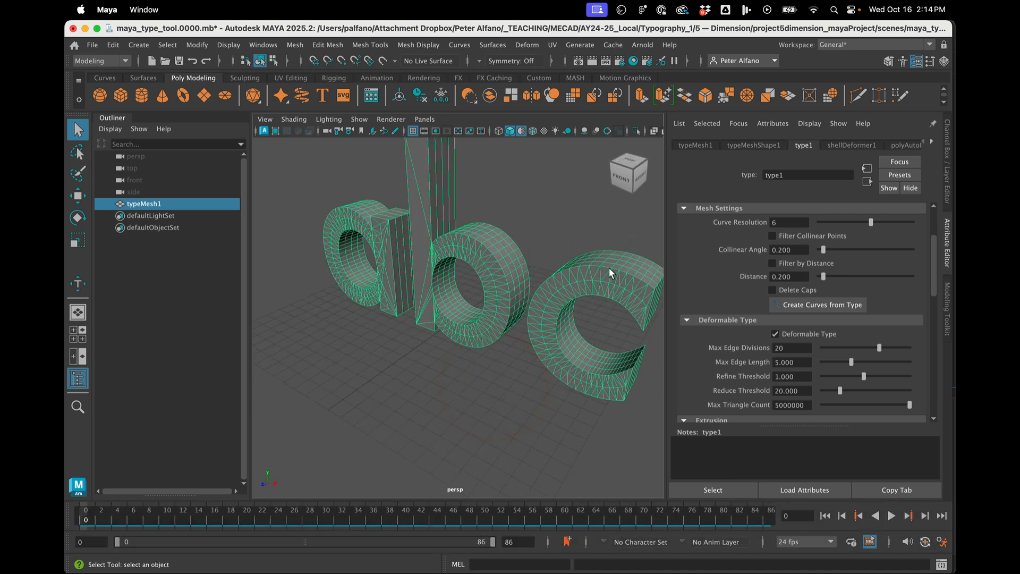
pyautogui.scroll(-2, 516, 289)
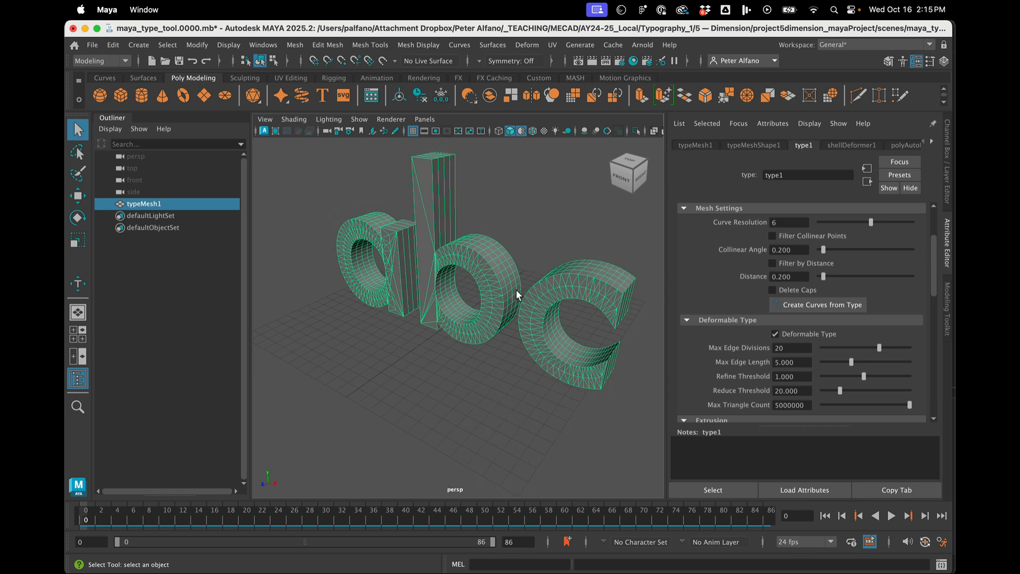
pyautogui.keyDown('alt'); pyautogui.moveTo(471, 237); pyautogui.dragTo(473, 241); pyautogui.keyUp('alt')
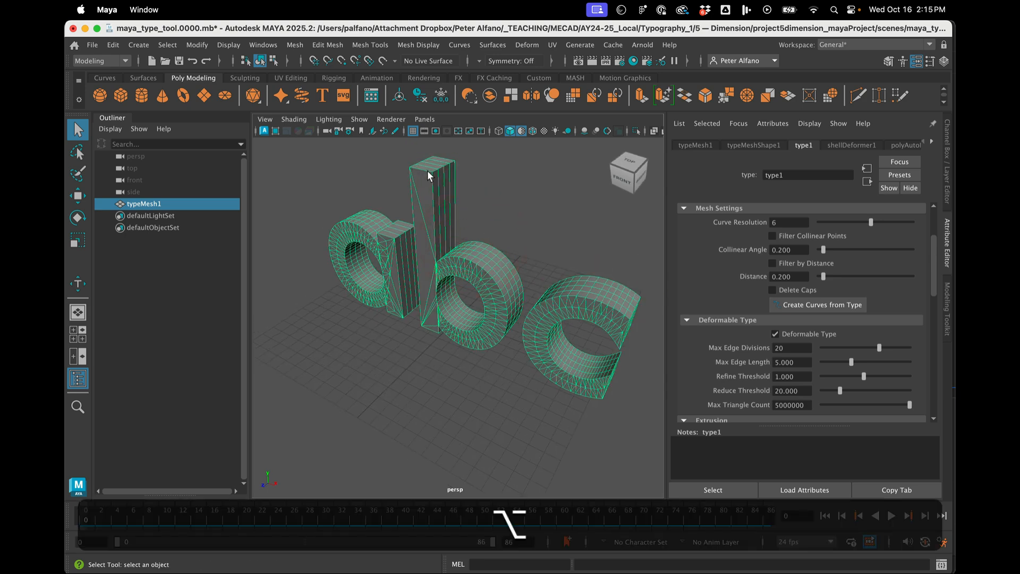
pyautogui.click(812, 332)
# Turn the type's extrusion off to inspect the flat letters, and re-enable it.
pyautogui.scroll(-3, 805, 368)
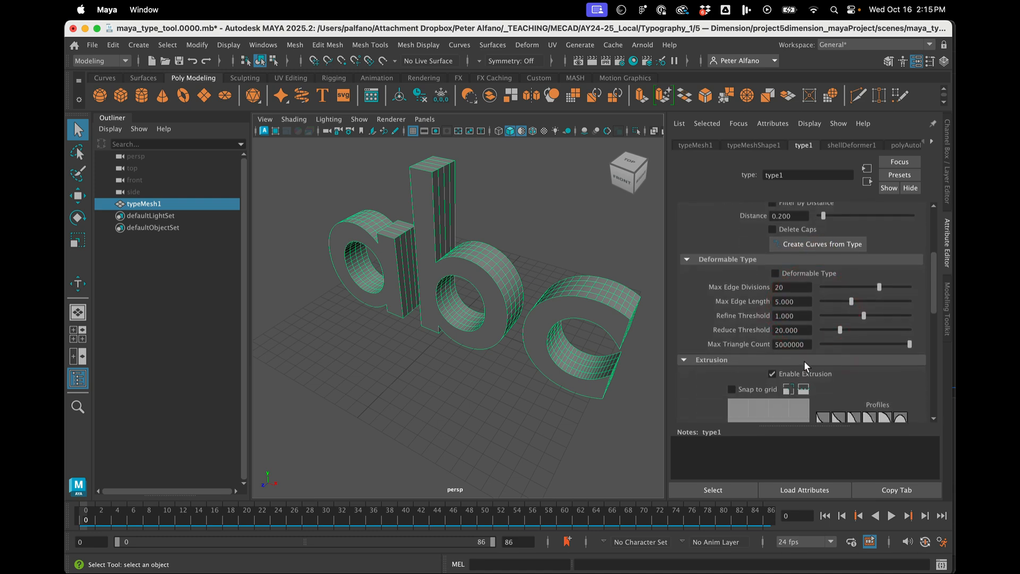
pyautogui.scroll(-2, 804, 363)
pyautogui.click(799, 312)
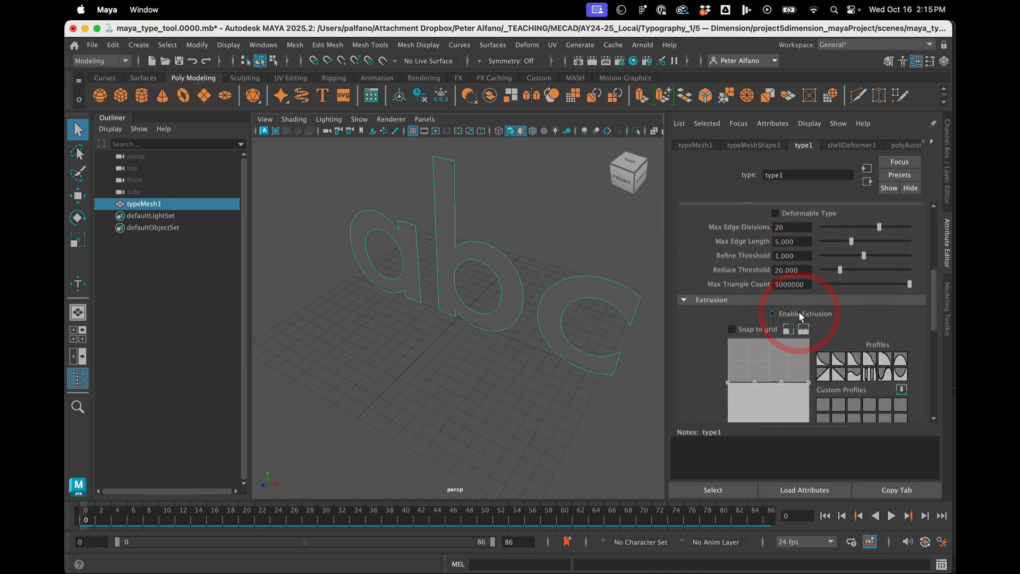
pyautogui.moveTo(623, 321)
pyautogui.keyDown('alt'); pyautogui.mouseDown()
pyautogui.moveTo(572, 317)
pyautogui.moveTo(608, 312)
pyautogui.mouseUp(); pyautogui.keyUp('alt')
pyautogui.click(791, 314)
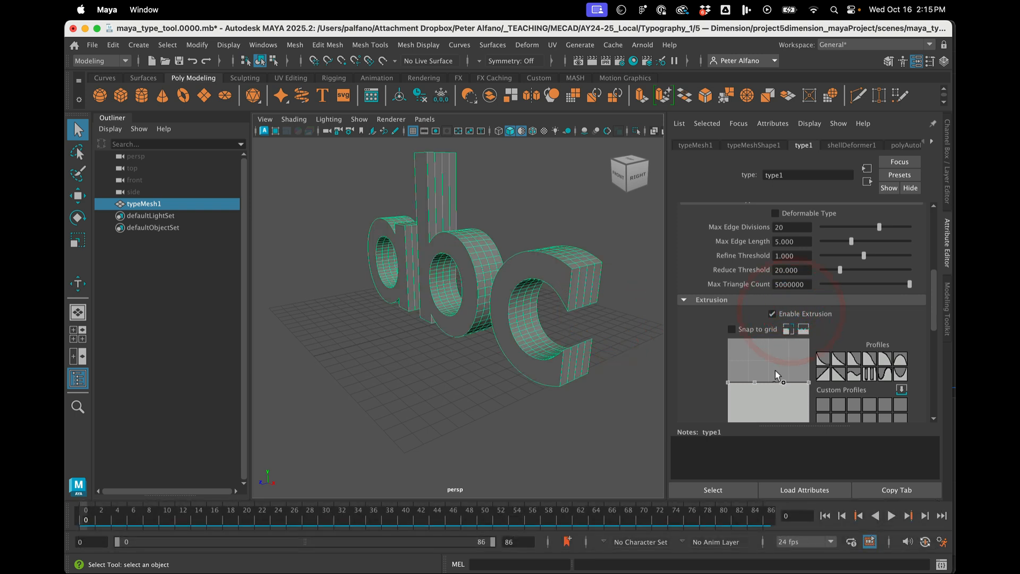
# Set the type's extrude distance to about 5.179 and its extrude divisions to 5.
pyautogui.scroll(-4, 776, 371)
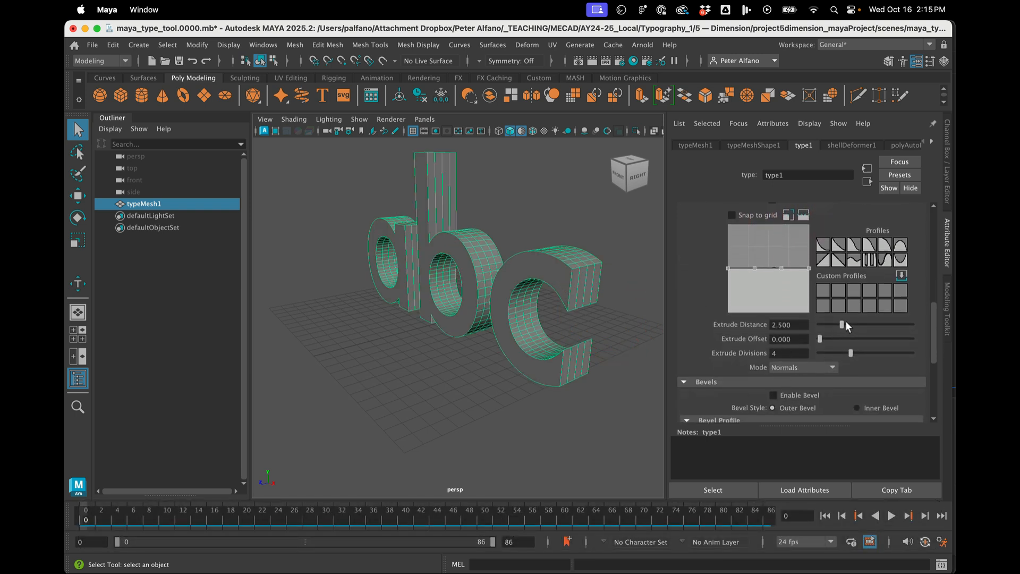
pyautogui.moveTo(846, 324); pyautogui.dragTo(859, 347)
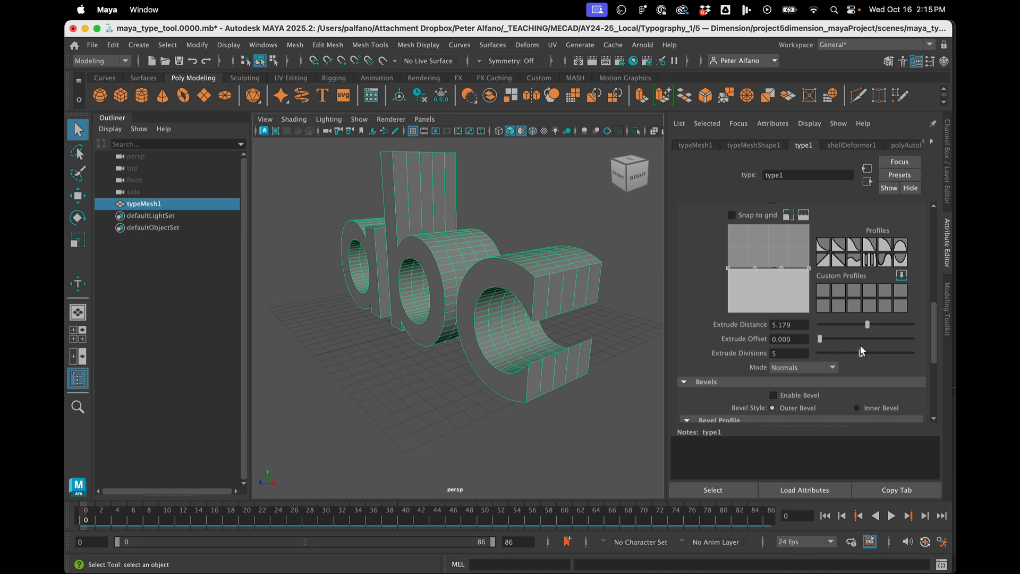
pyautogui.keyDown('alt'); pyautogui.moveTo(532, 289); pyautogui.dragTo(537, 307); pyautogui.keyUp('alt')
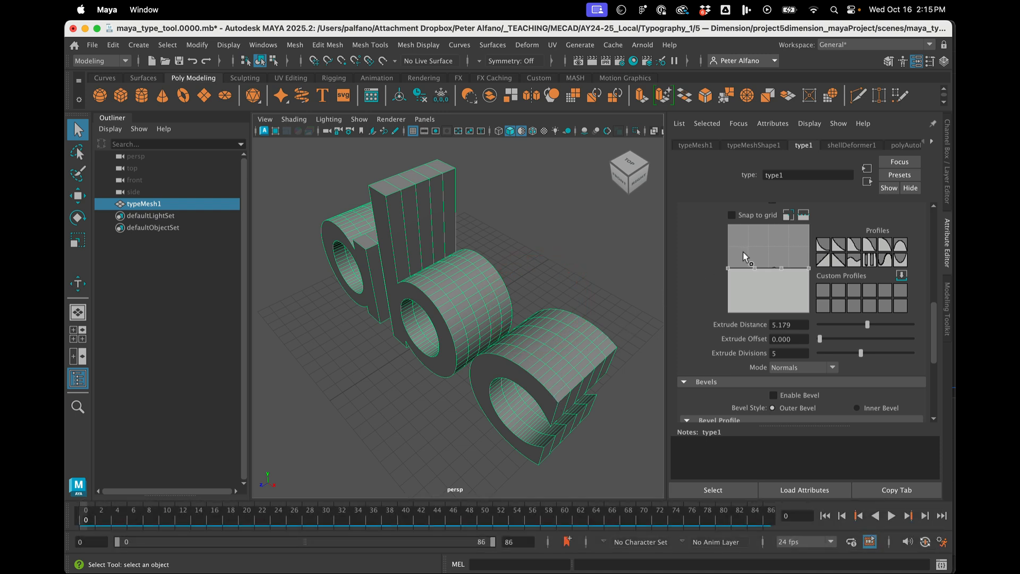
# Apply the S-shaped wave preset as the extrusion profile and raise the extrude offset to bend the letters' sides.
pyautogui.click(848, 260)
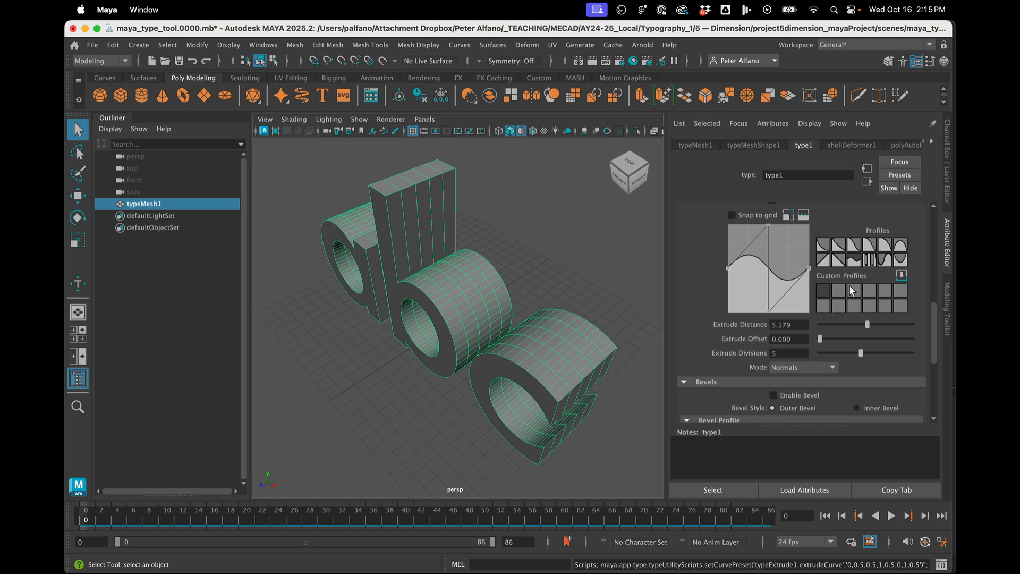
pyautogui.moveTo(821, 339); pyautogui.dragTo(918, 319)
pyautogui.click(948, 314)
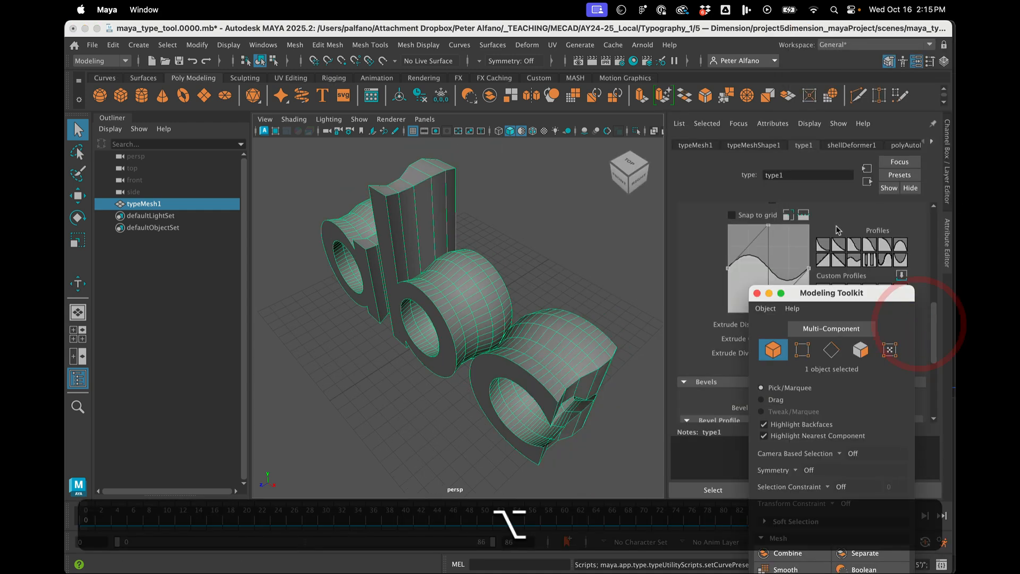
# Close the Modeling Toolkit, try the falling S-curve extrusion profile on the letters, and reapply the wave preset.
pyautogui.click(757, 292)
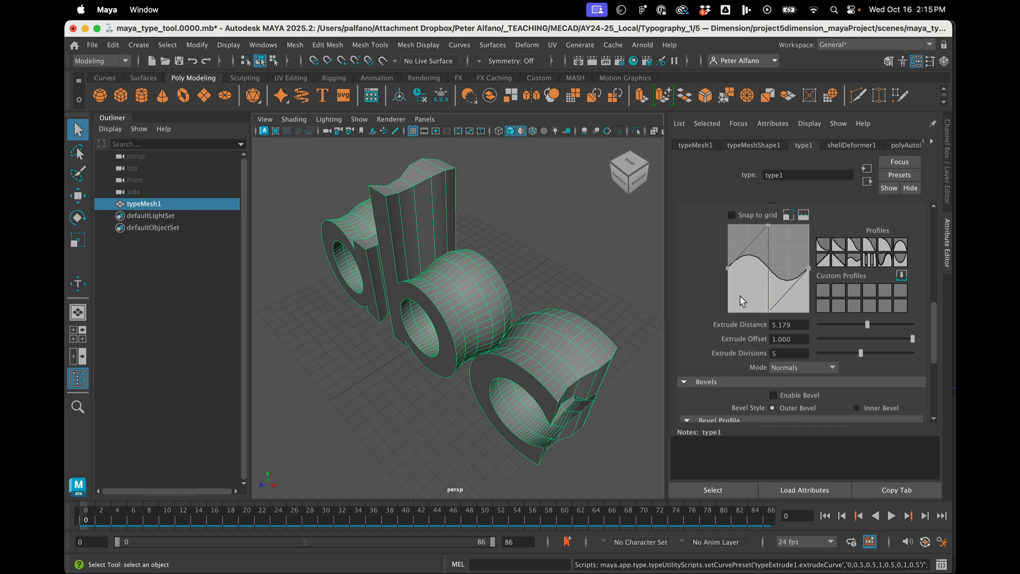
pyautogui.click(854, 245)
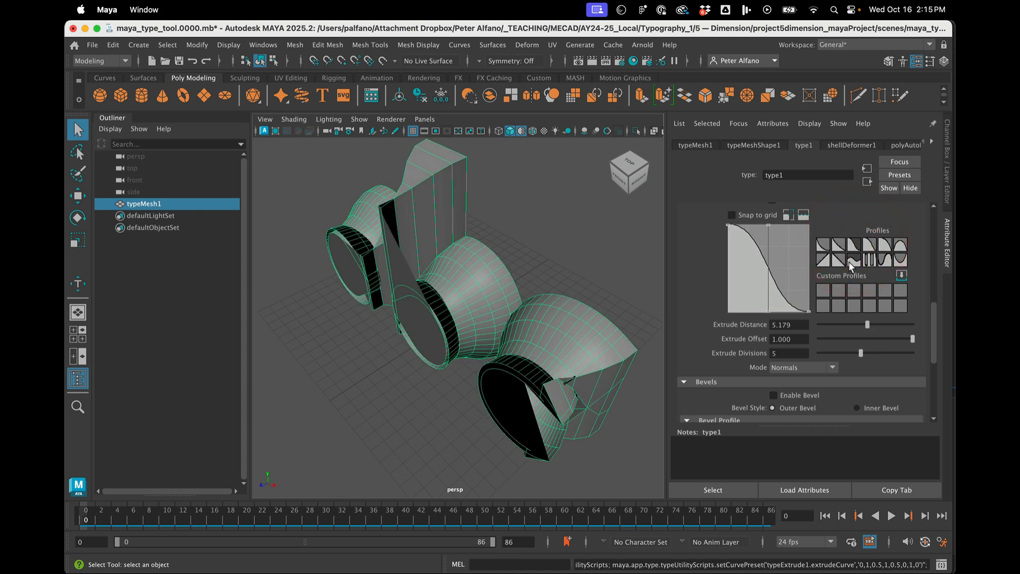
pyautogui.click(849, 261)
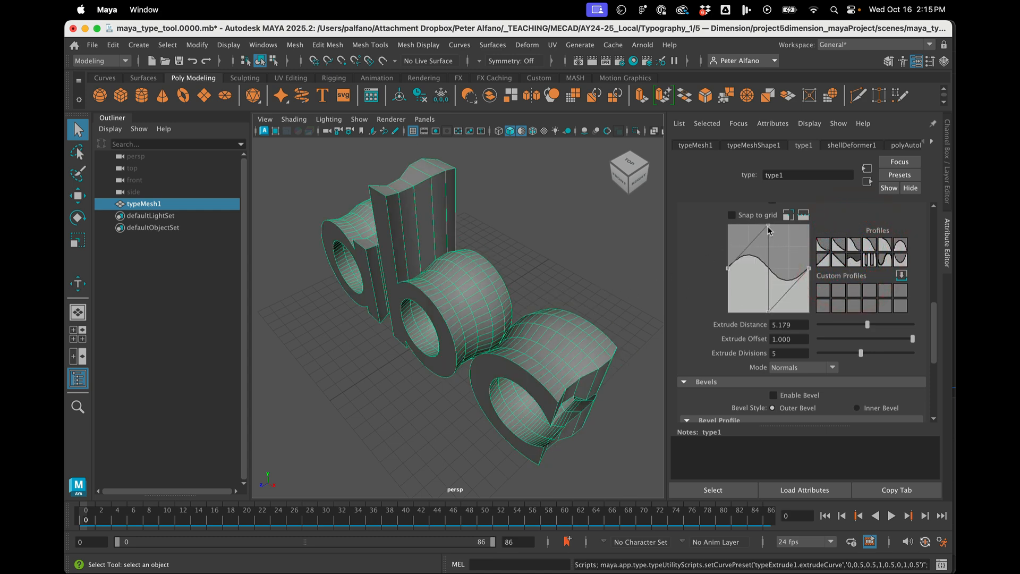
# Reshape the extrusion profile curve into a concave dip and delete its middle control point.
pyautogui.moveTo(769, 228); pyautogui.dragTo(799, 307)
pyautogui.keyDown('alt'); pyautogui.moveTo(583, 401); pyautogui.dragTo(562, 384); pyautogui.keyUp('alt')
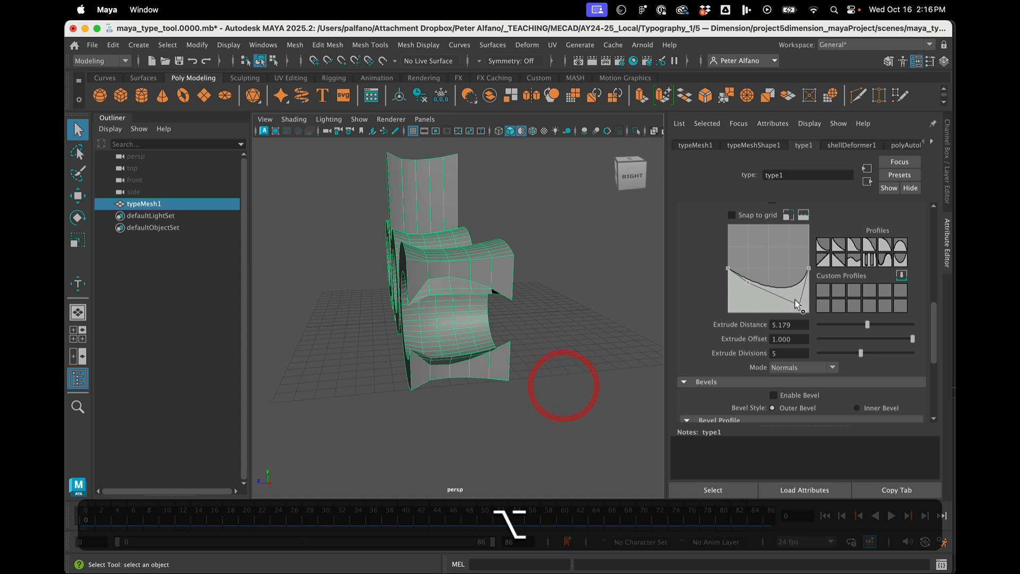
pyautogui.moveTo(800, 306); pyautogui.dragTo(770, 293)
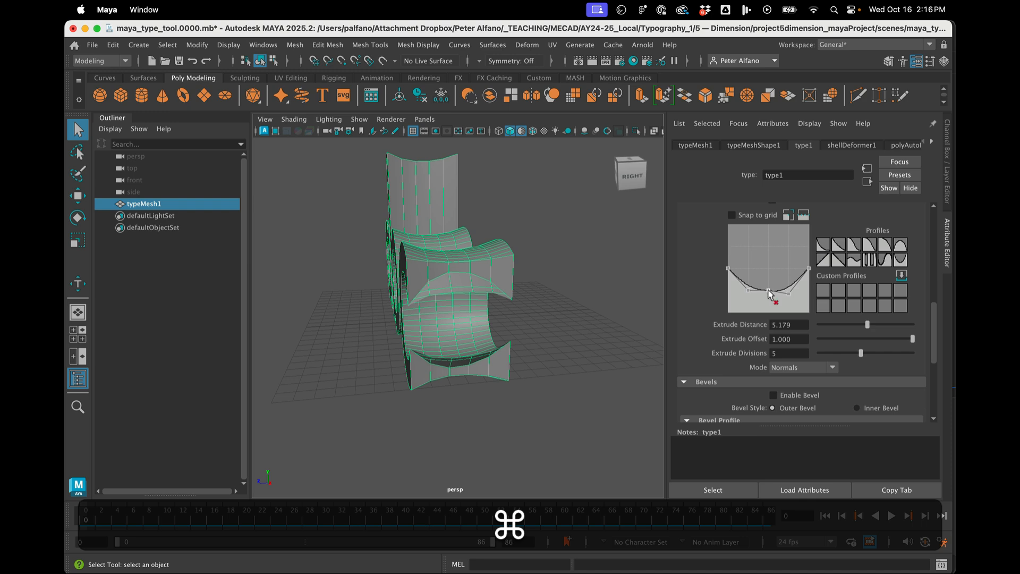
pyautogui.keyDown('super'); pyautogui.click(770, 294); pyautogui.keyUp('super')
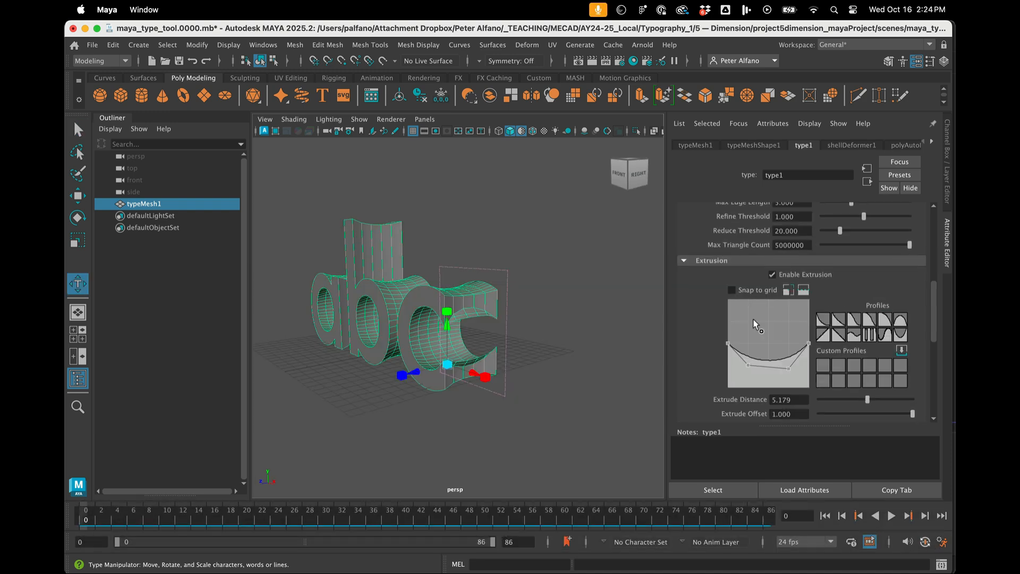
# Enable the type's bevel, try the Inner Bevel style, and return to Outer Bevel.
pyautogui.scroll(-5, 756, 323)
pyautogui.click(791, 333)
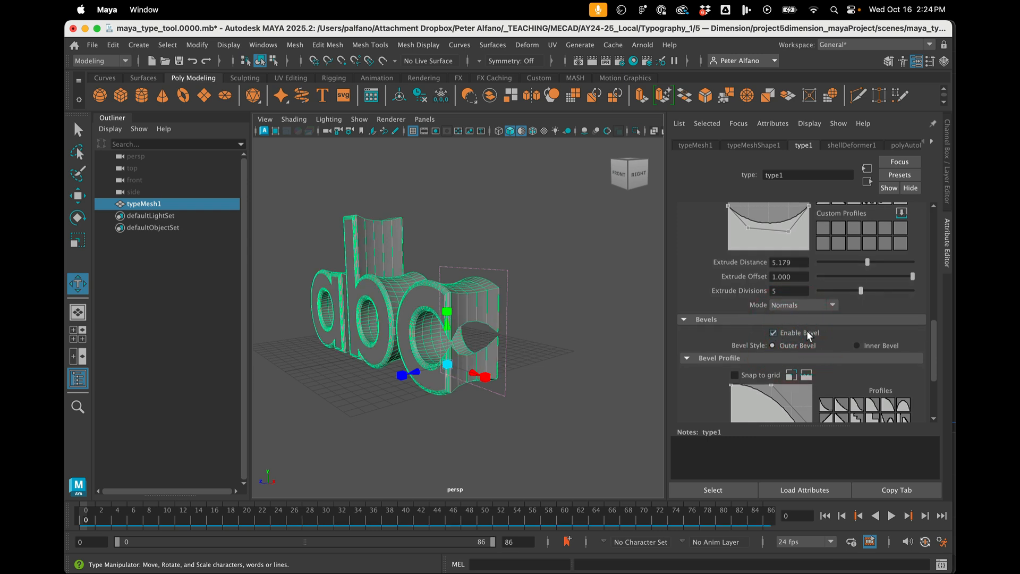
pyautogui.click(811, 346)
pyautogui.click(880, 346)
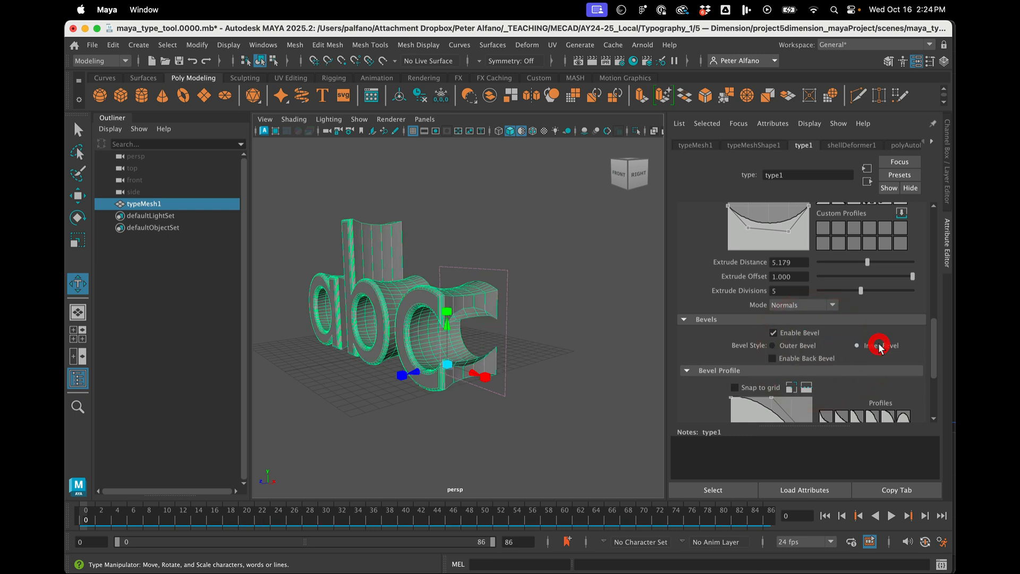
pyautogui.scroll(-4, 851, 357)
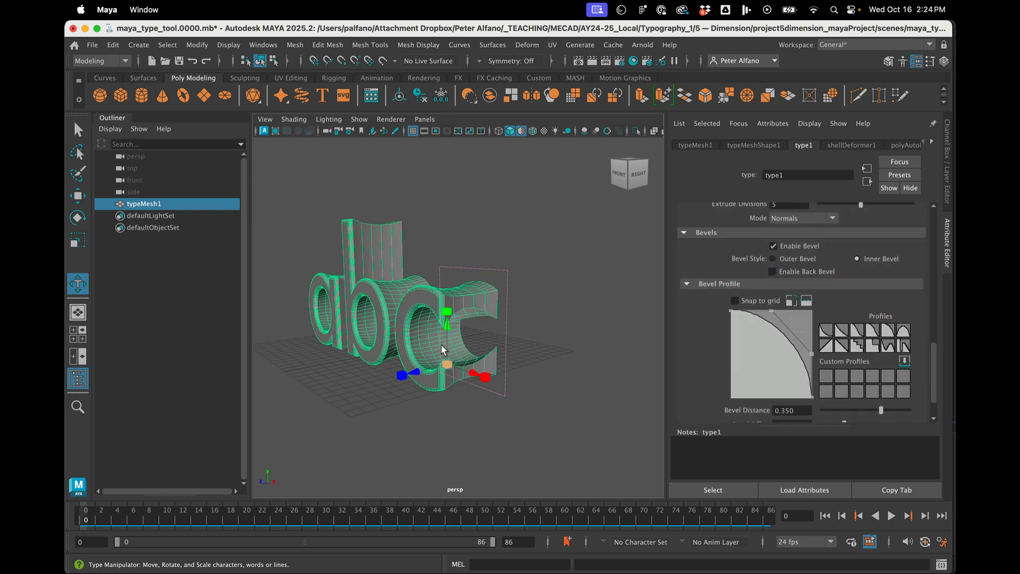
pyautogui.scroll(2, 444, 350)
pyautogui.click(792, 261)
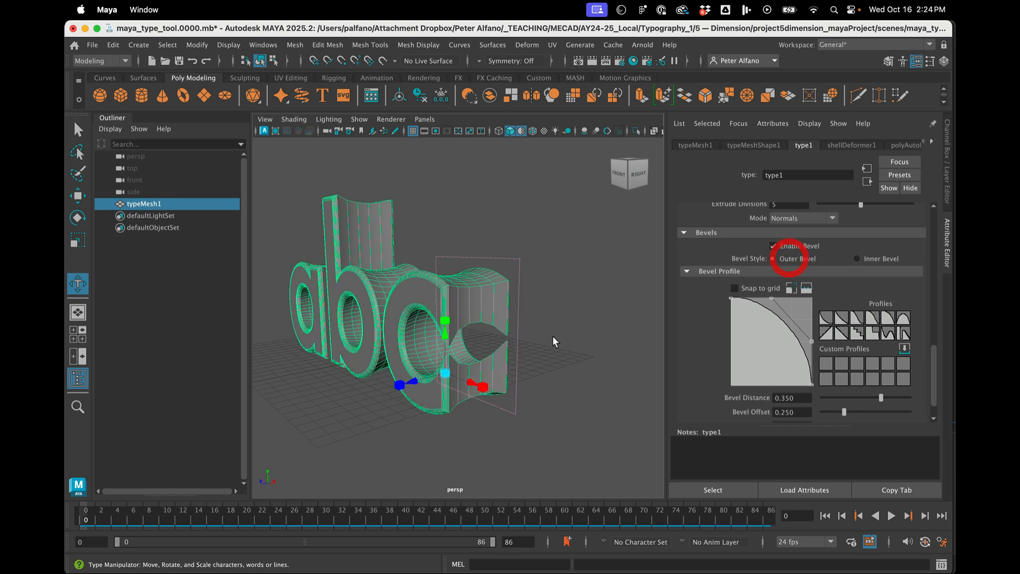
# Apply the staircase preset as the bevel profile and inspect the letters' front edges up close.
pyautogui.keyDown('alt'); pyautogui.moveTo(533, 352); pyautogui.dragTo(557, 358); pyautogui.keyUp('alt')
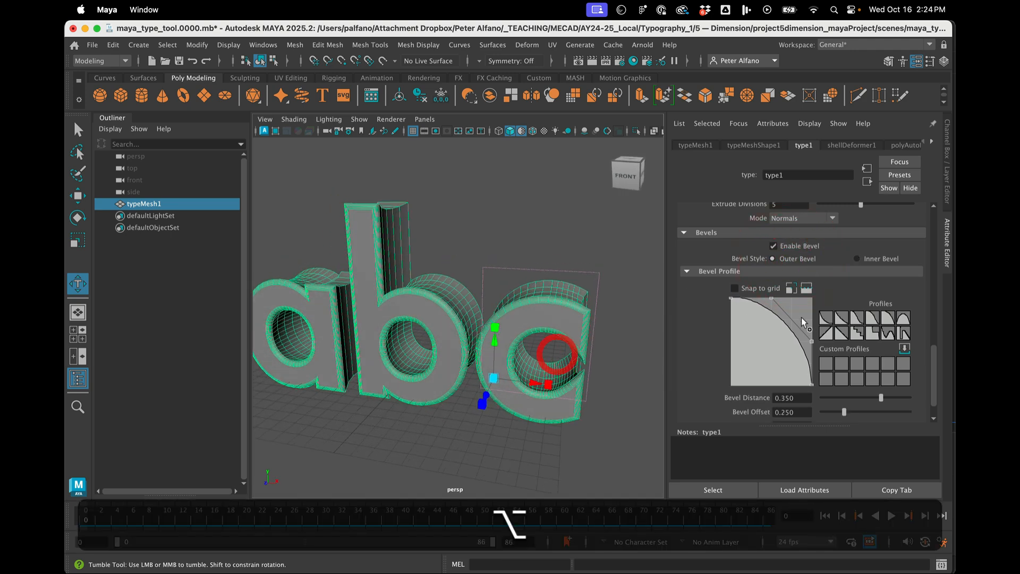
pyautogui.click(857, 332)
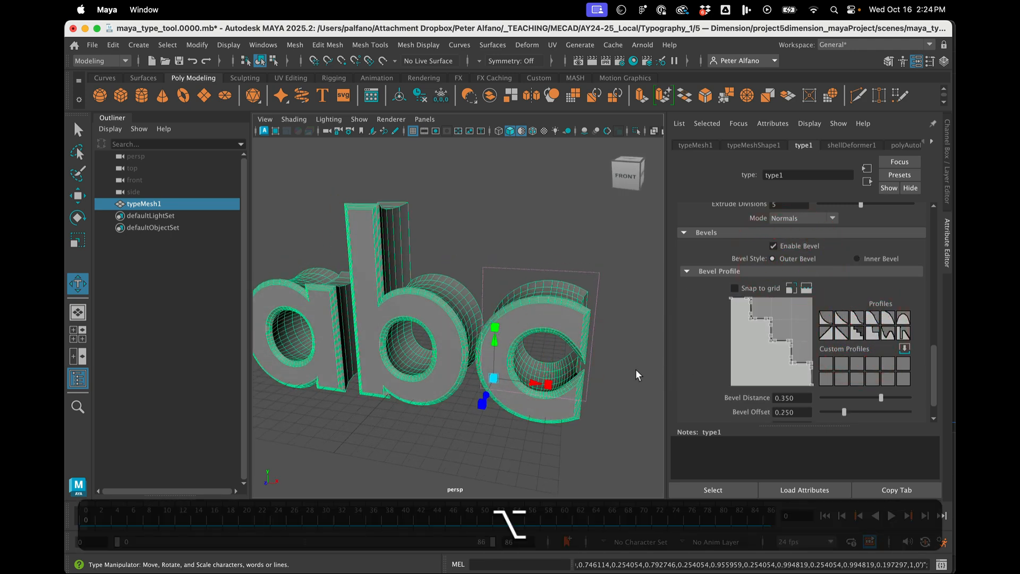
pyautogui.keyDown('alt'); pyautogui.moveTo(636, 373); pyautogui.dragTo(553, 317); pyautogui.keyUp('alt')
pyautogui.scroll(2, 554, 374)
pyautogui.scroll(3, 581, 319)
pyautogui.scroll(-5, 584, 318)
pyautogui.keyDown('alt'); pyautogui.moveTo(553, 317); pyautogui.dragTo(540, 315, button='middle'); pyautogui.keyUp('alt')
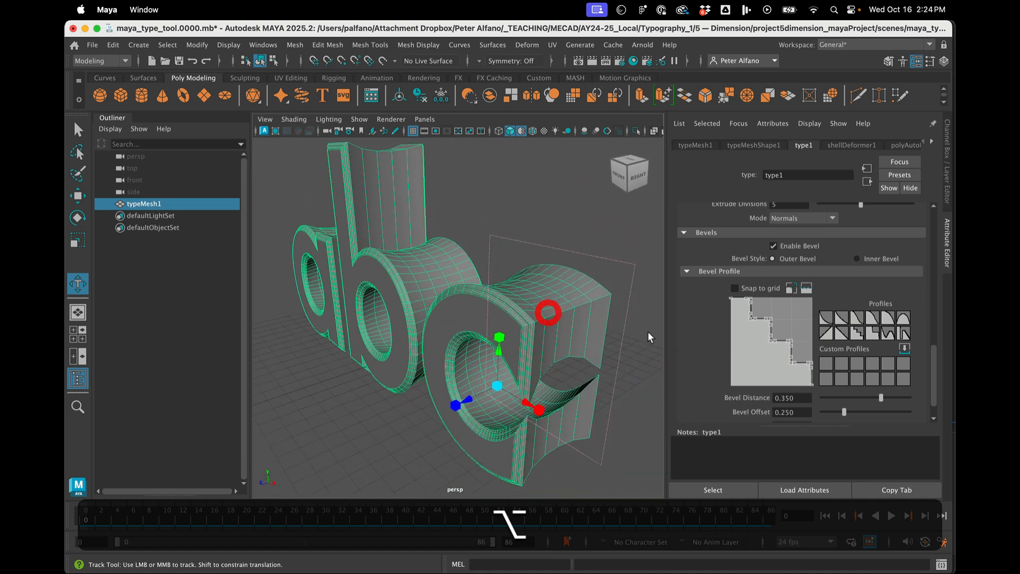
# Raise the type's bevel distance to 1.000 and its bevel offset to 1.000.
pyautogui.moveTo(886, 399); pyautogui.dragTo(912, 404)
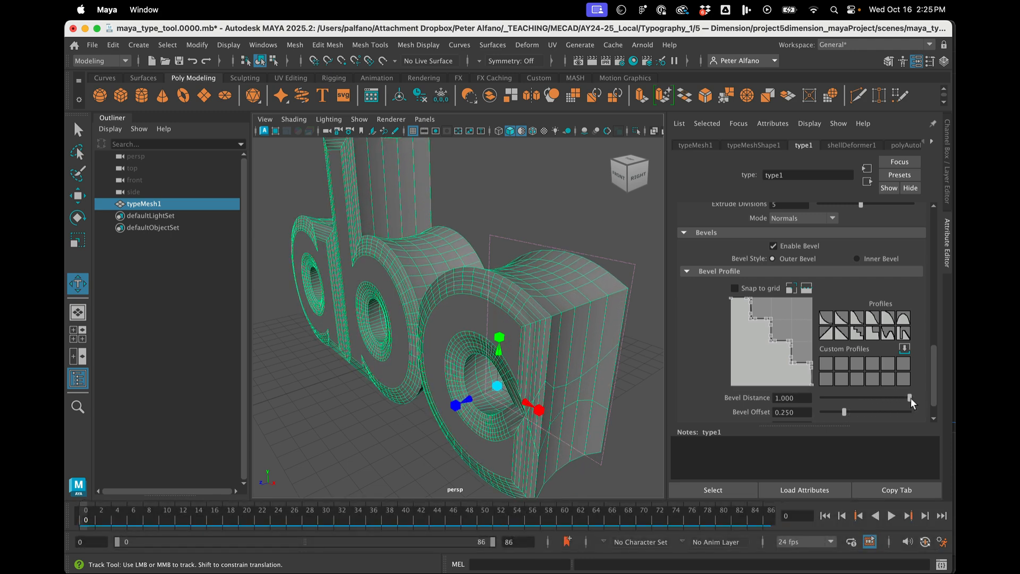
pyautogui.moveTo(844, 412); pyautogui.dragTo(547, 374)
pyautogui.scroll(2, 548, 375)
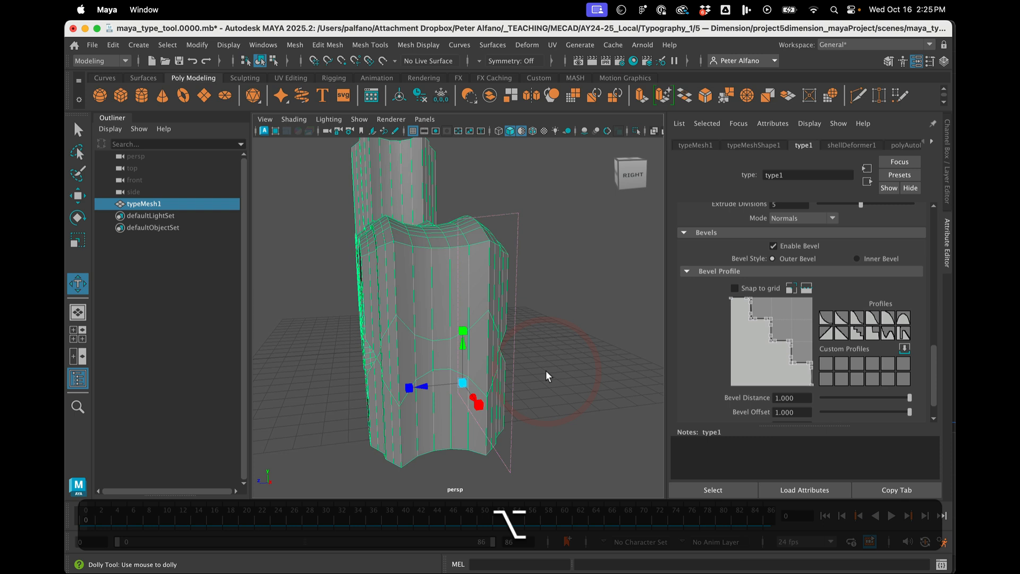
# Set the bevel divisions to 20, inspect the stepped edges with the mesh deselected, and reselect the type.
pyautogui.scroll(-2, 756, 364)
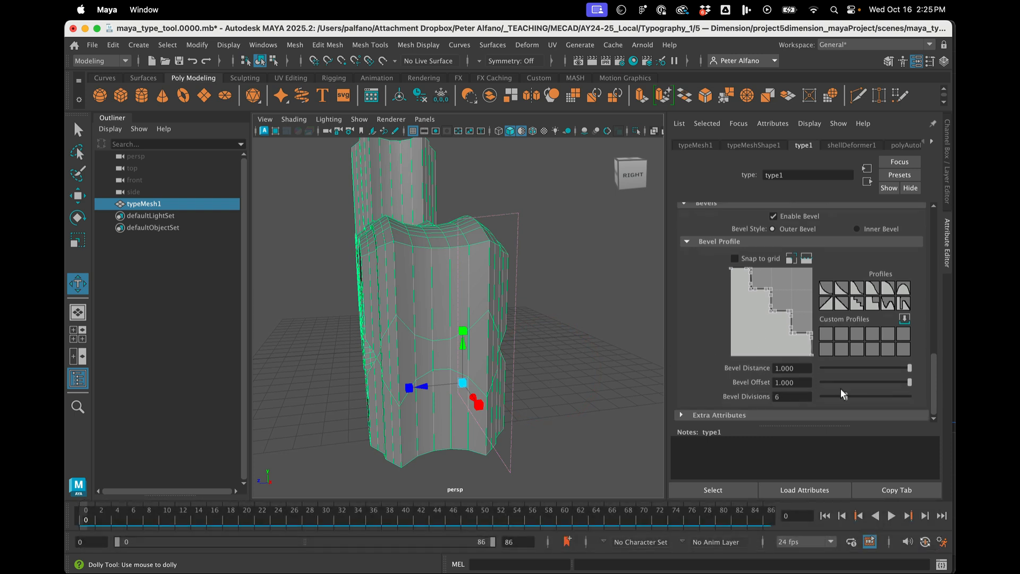
pyautogui.moveTo(845, 395); pyautogui.dragTo(920, 390)
pyautogui.click(553, 292)
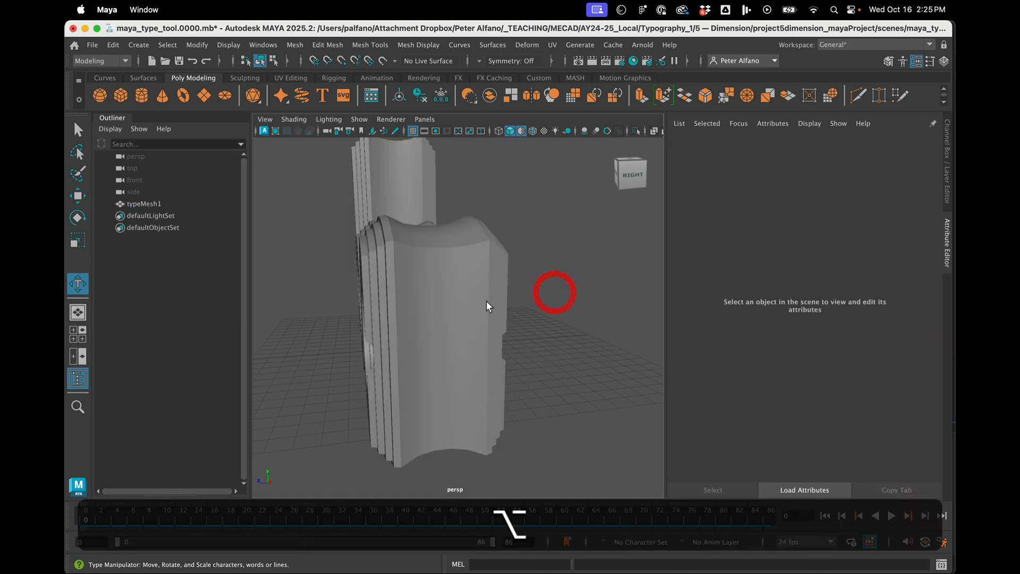
pyautogui.moveTo(488, 303)
pyautogui.keyDown('alt'); pyautogui.mouseDown()
pyautogui.moveTo(565, 305)
pyautogui.moveTo(527, 322)
pyautogui.moveTo(485, 309)
pyautogui.mouseUp(); pyautogui.keyUp('alt')
pyautogui.click(485, 310)
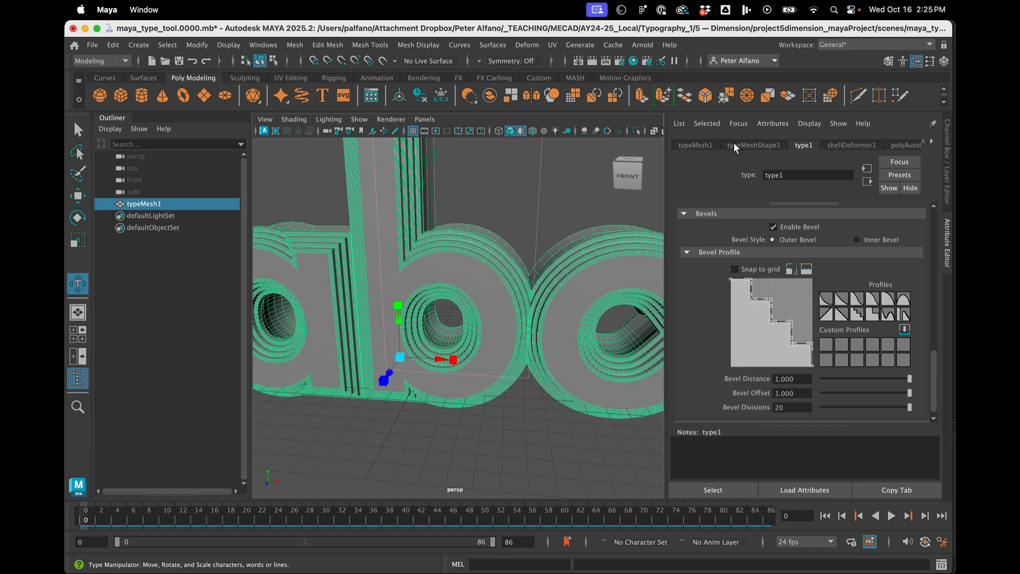
# Increase the tracking of the abc text to about 7.614 to space the letters apart.
pyautogui.click(696, 145)
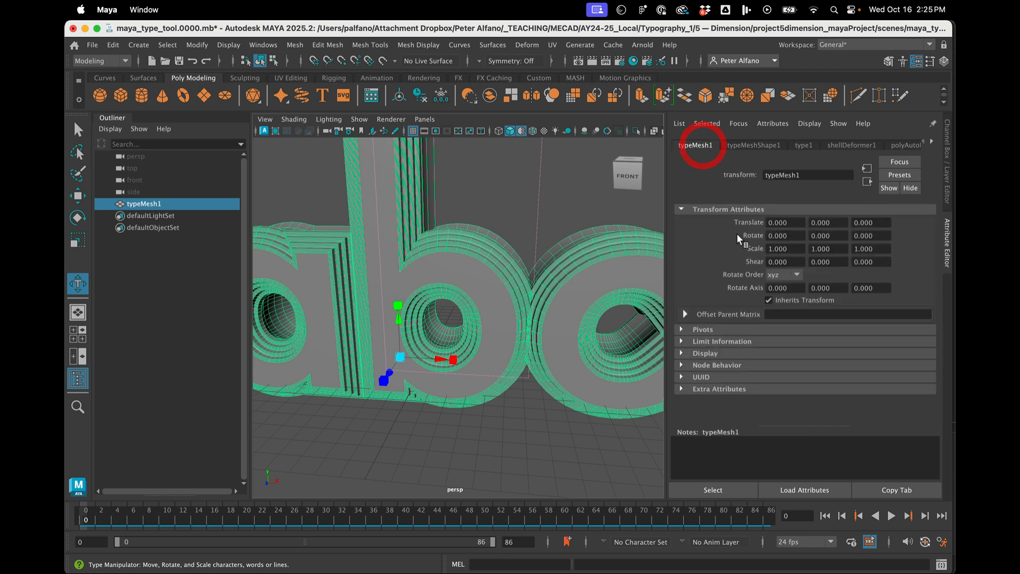
pyautogui.click(804, 147)
pyautogui.scroll(5, 723, 266)
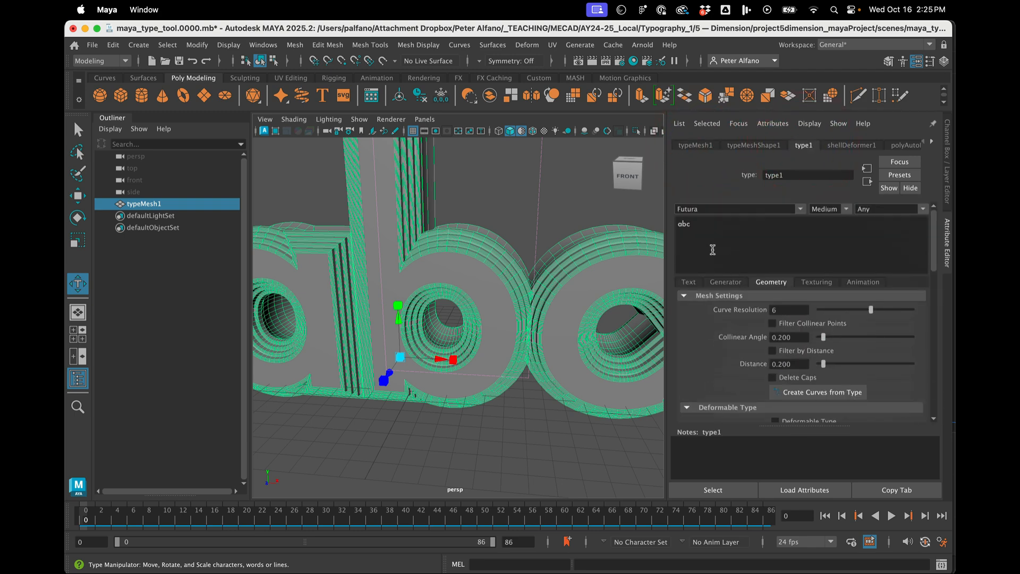
pyautogui.click(688, 282)
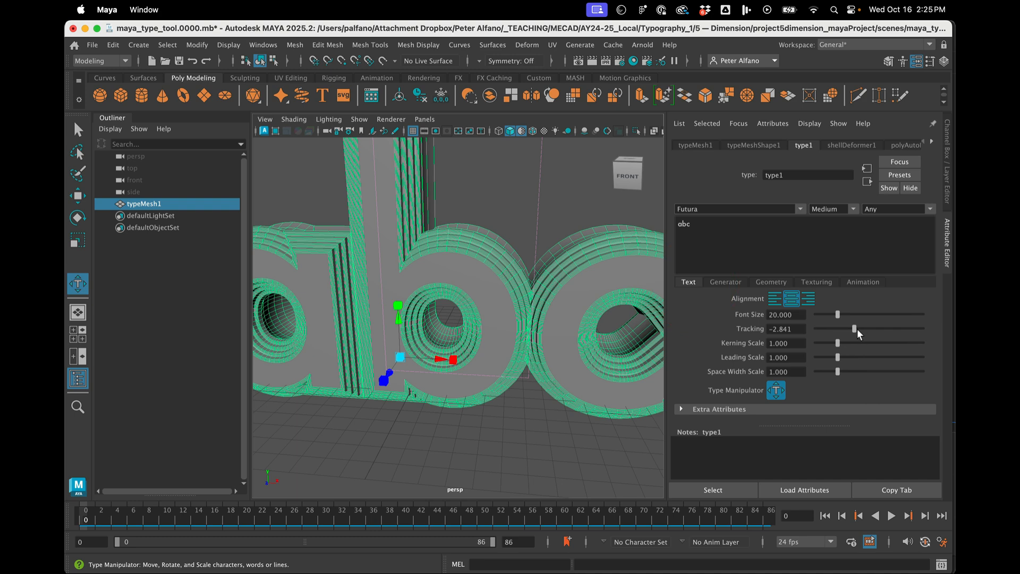
pyautogui.moveTo(859, 333); pyautogui.dragTo(910, 332)
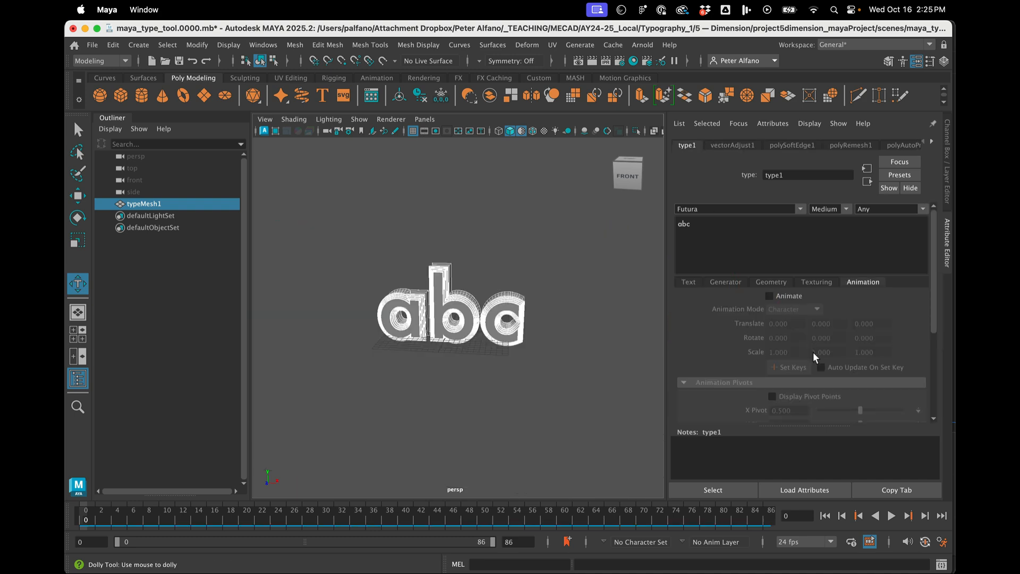
# Review the type's animation, text and geometry settings and view the abc letters from an angle.
pyautogui.scroll(-3, 813, 357)
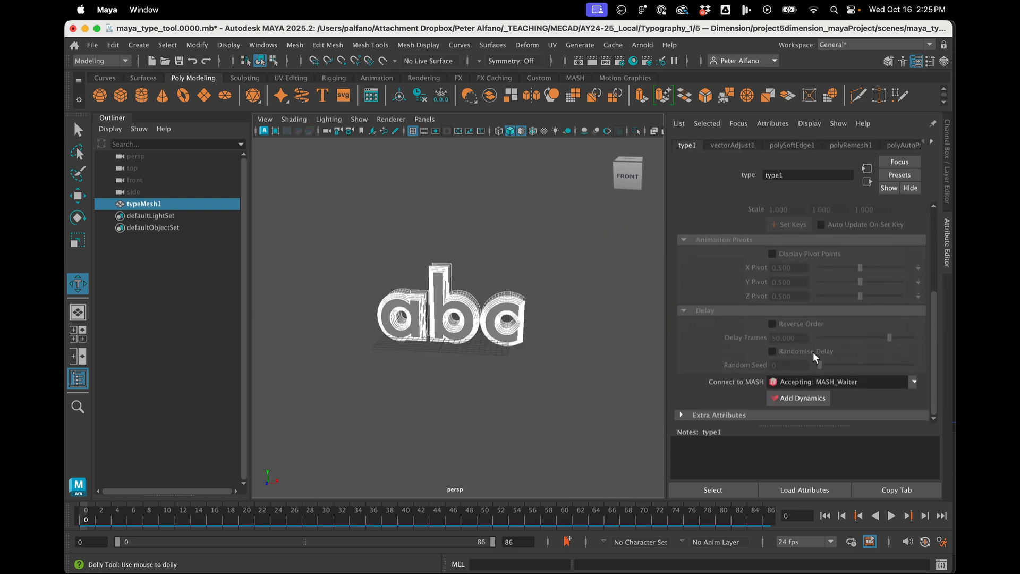
pyautogui.scroll(3, 797, 319)
pyautogui.click(771, 281)
pyautogui.keyDown('alt'); pyautogui.moveTo(549, 344); pyautogui.dragTo(551, 348); pyautogui.keyUp('alt')
pyautogui.click(689, 282)
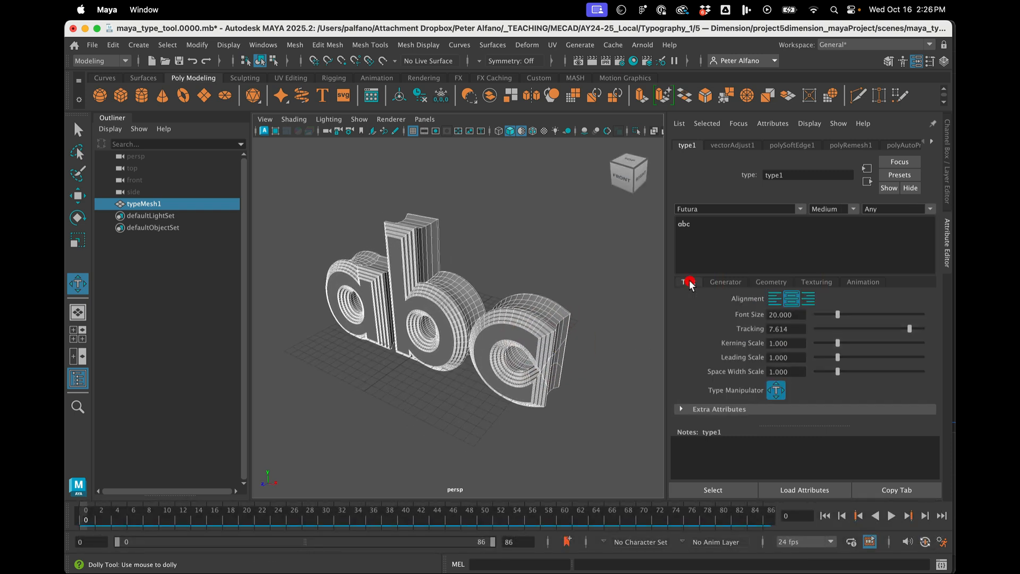
pyautogui.click(771, 282)
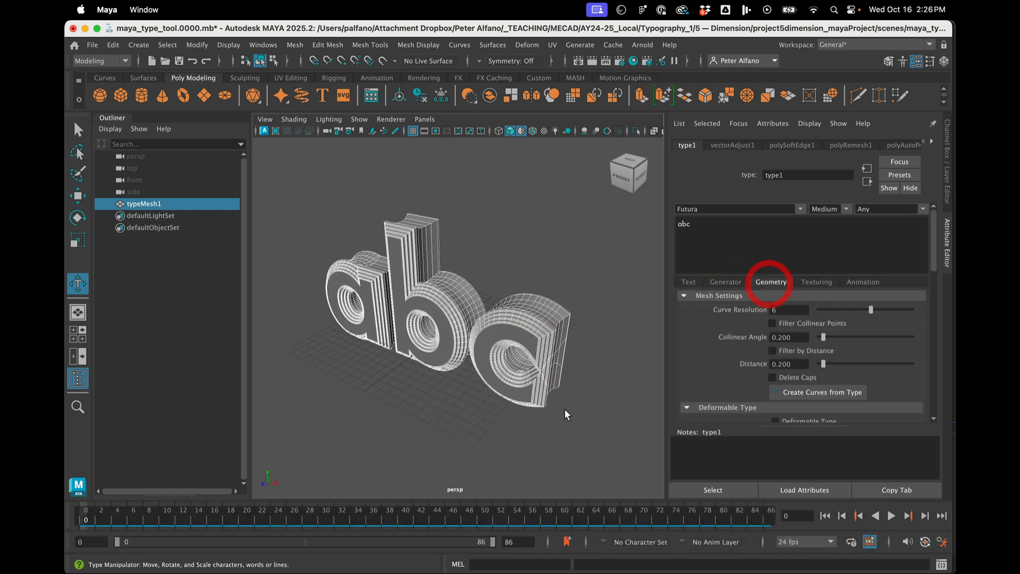
# Open the Node Editor for the abc mesh, dock it beside the viewport, and collapse the Attribute Editor to give it room.
pyautogui.click(521, 298)
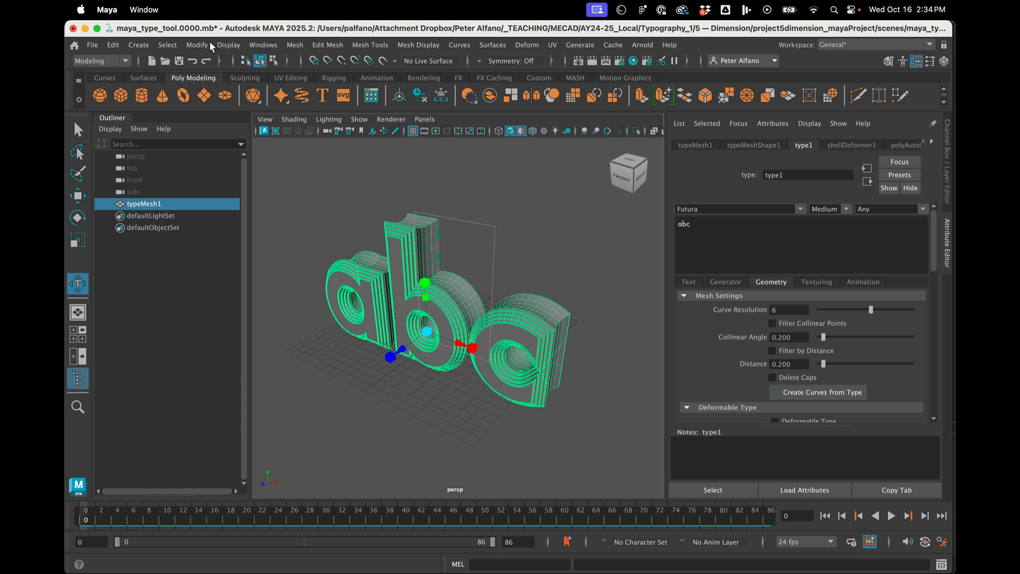
pyautogui.click(262, 46)
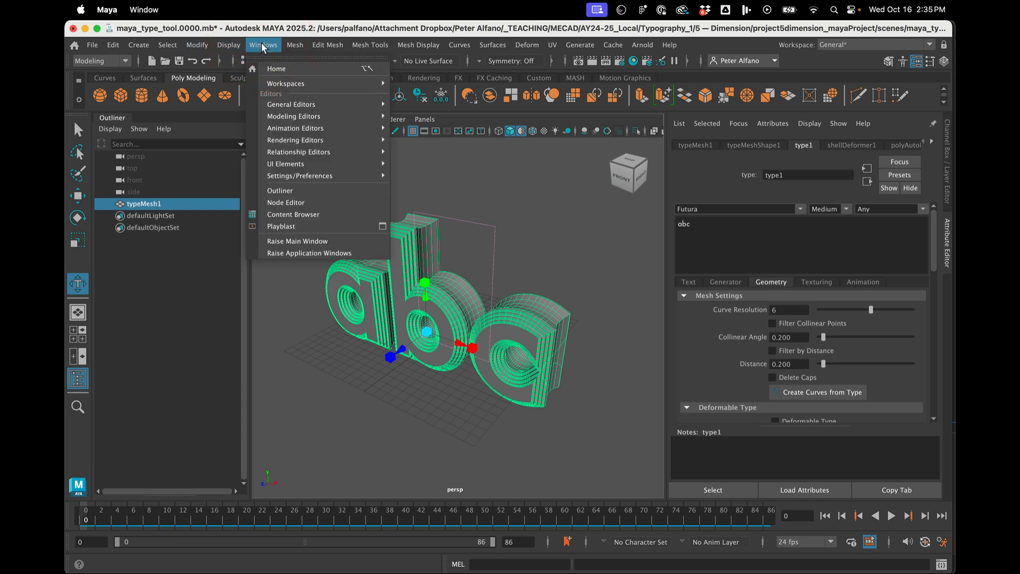
pyautogui.moveTo(290, 168)
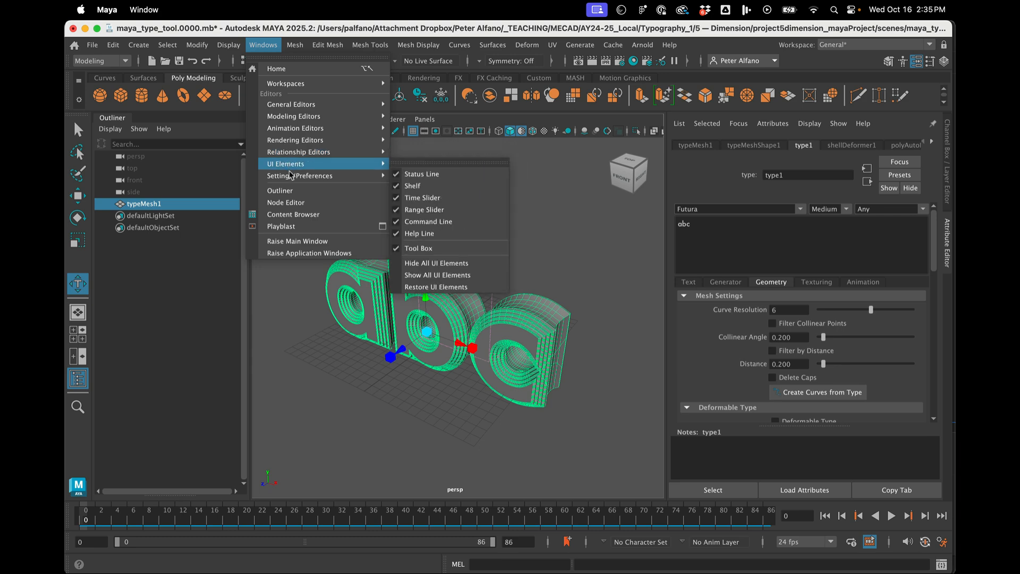
pyautogui.click(289, 202)
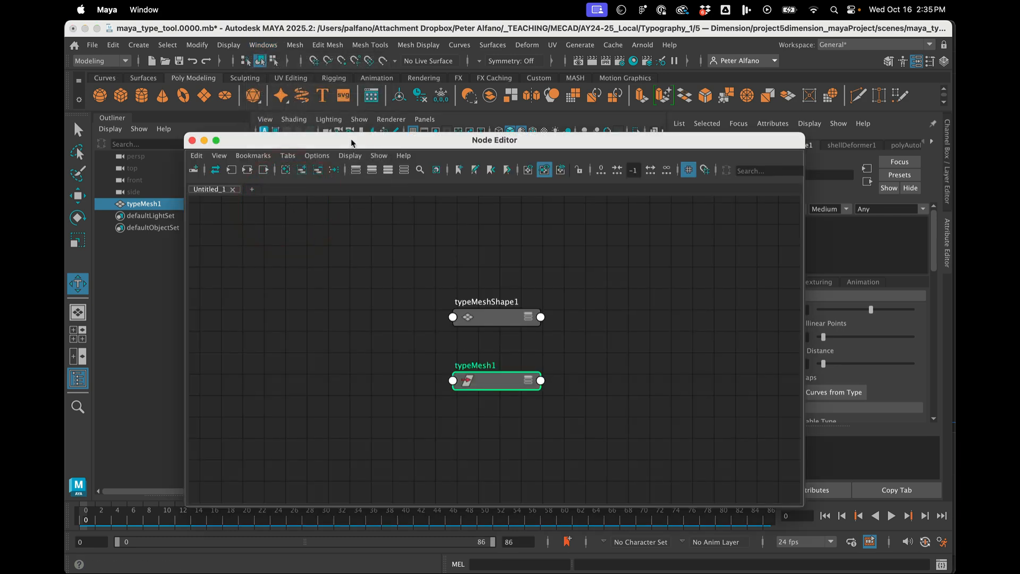
pyautogui.moveTo(350, 142); pyautogui.dragTo(664, 284)
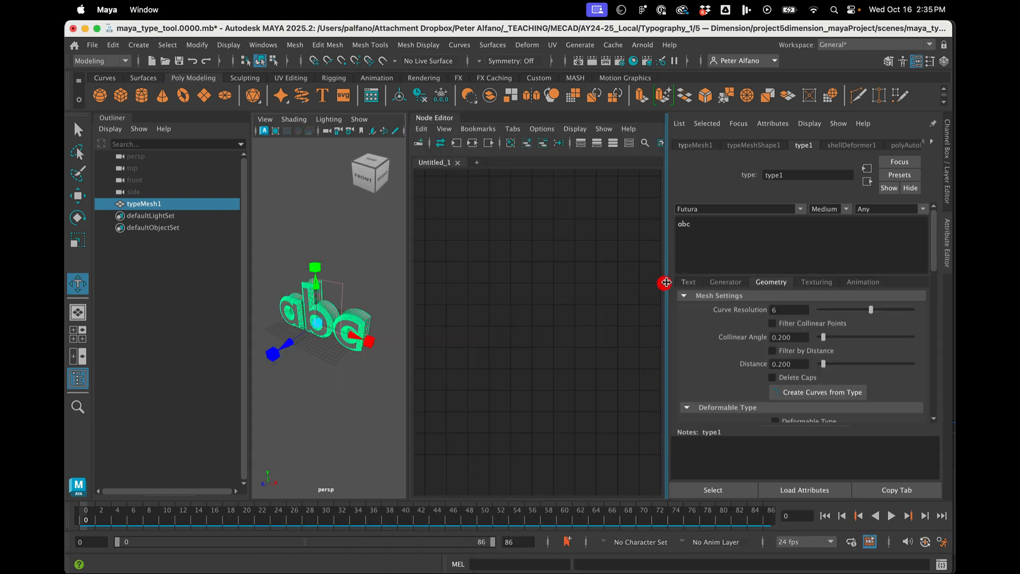
pyautogui.click(949, 249)
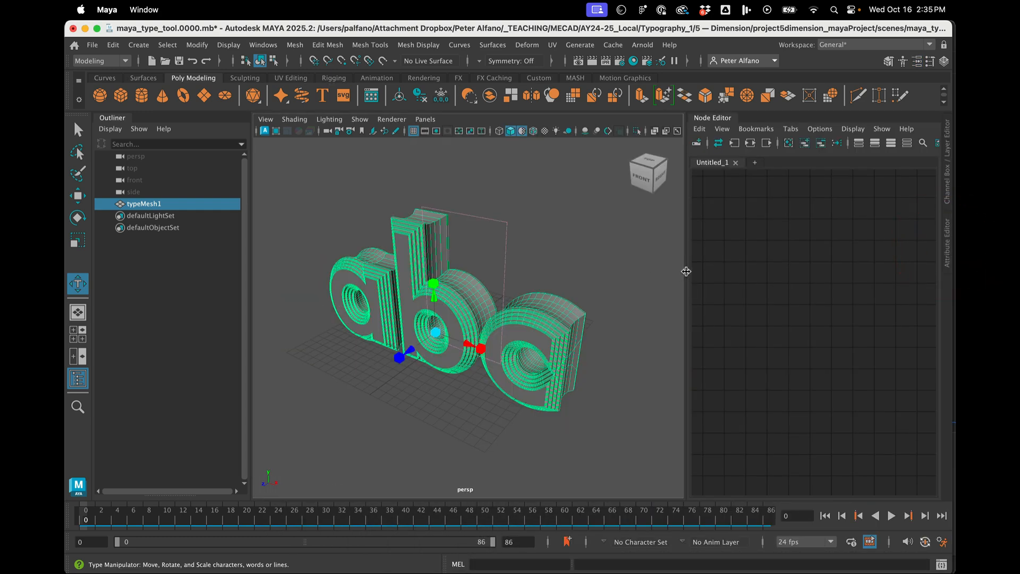
pyautogui.moveTo(687, 272); pyautogui.dragTo(586, 266)
# Graph the input and output connections of typeMesh1 and bring the type1 and typeExtrude1 nodes into view.
pyautogui.click(139, 276)
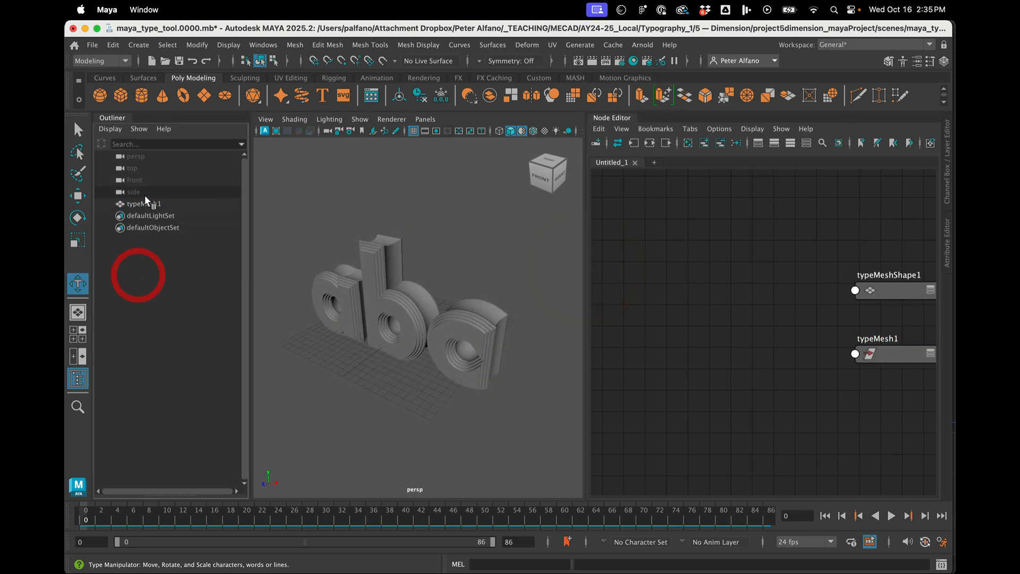
pyautogui.click(145, 203)
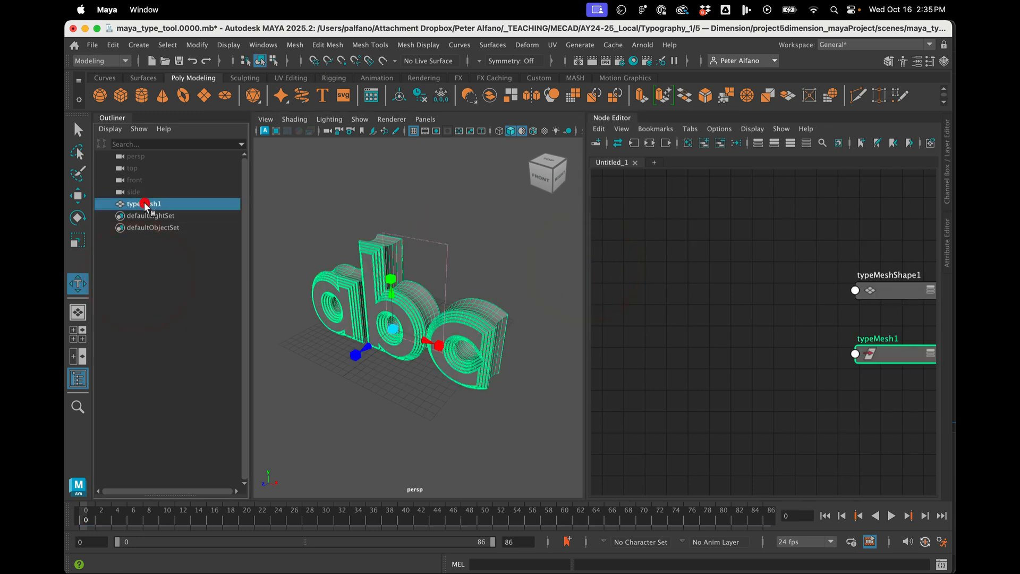
pyautogui.click(649, 143)
pyautogui.scroll(5, 686, 388)
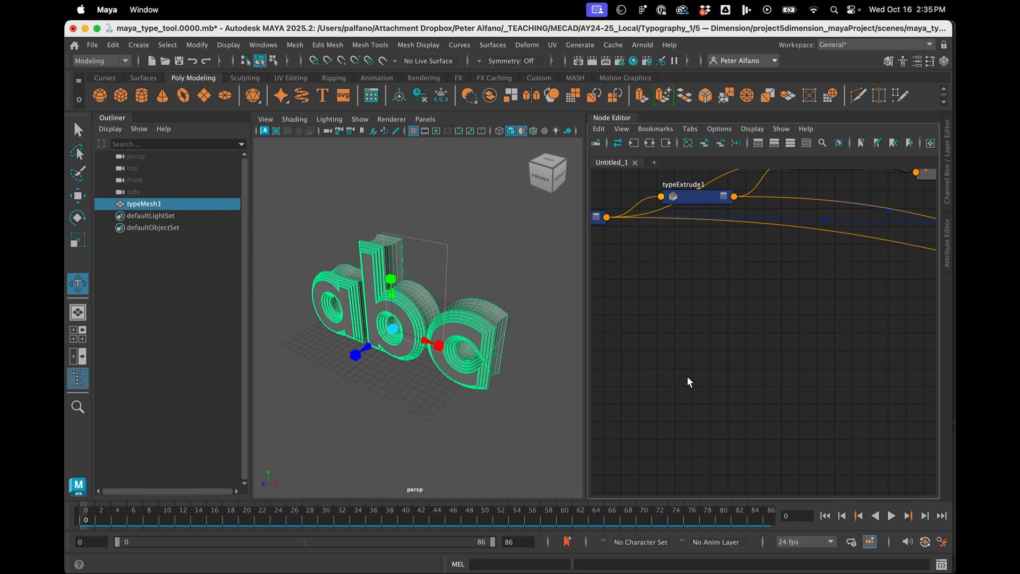
pyautogui.keyDown('alt'); pyautogui.moveTo(671, 343); pyautogui.dragTo(756, 388, button='middle'); pyautogui.keyUp('alt')
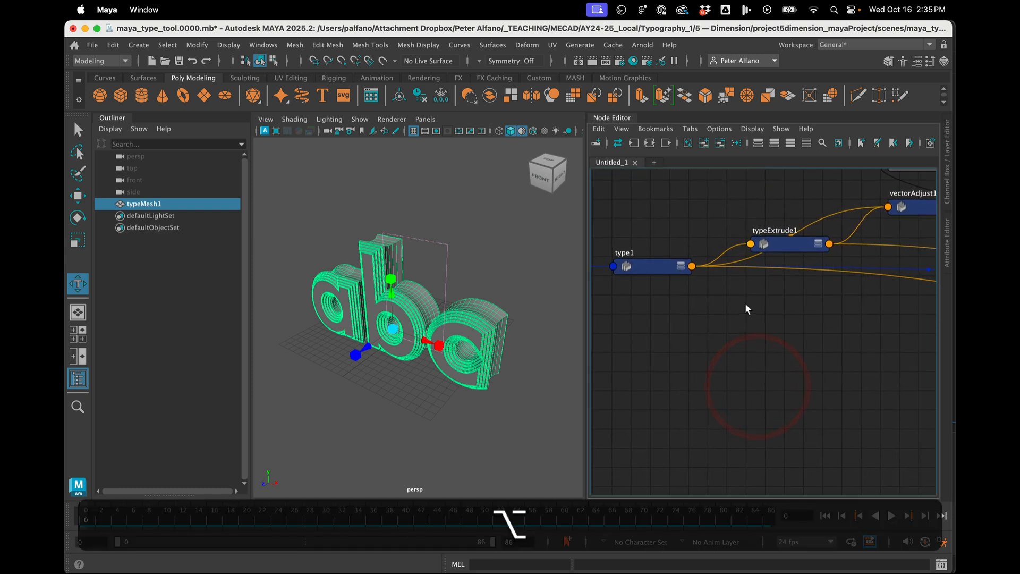
# Follow the abc text's node chain from typeExtrude1 and vectorAdjust1 through polySoftEdge1 to polyRemesh1.
pyautogui.keyDown('alt'); pyautogui.moveTo(776, 267); pyautogui.dragTo(696, 308, button='middle'); pyautogui.keyUp('alt')
pyautogui.click(700, 283)
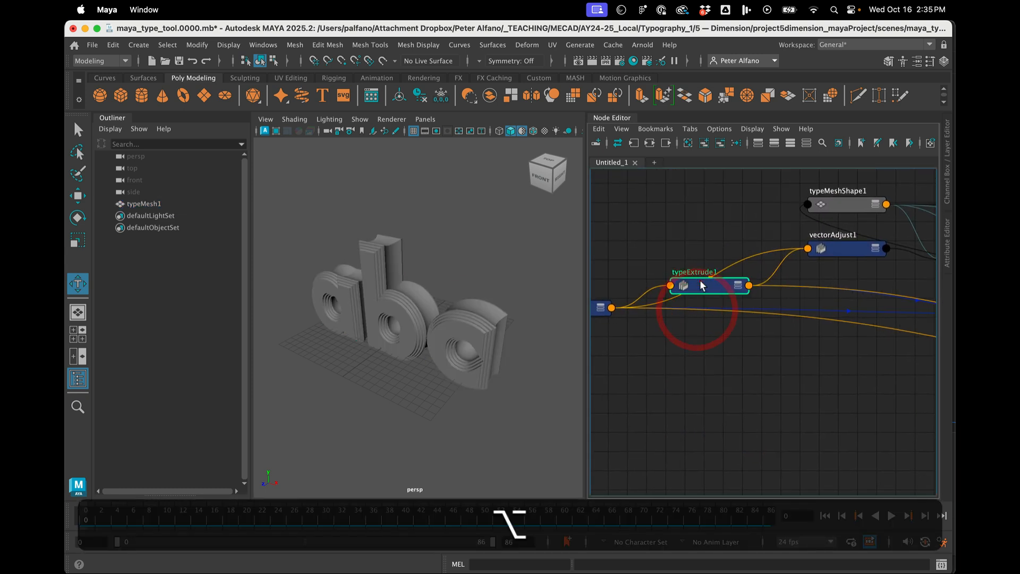
pyautogui.click(843, 247)
pyautogui.keyDown('alt'); pyautogui.moveTo(843, 248); pyautogui.dragTo(691, 275, button='middle'); pyautogui.keyUp('alt')
pyautogui.click(690, 264)
pyautogui.click(837, 312)
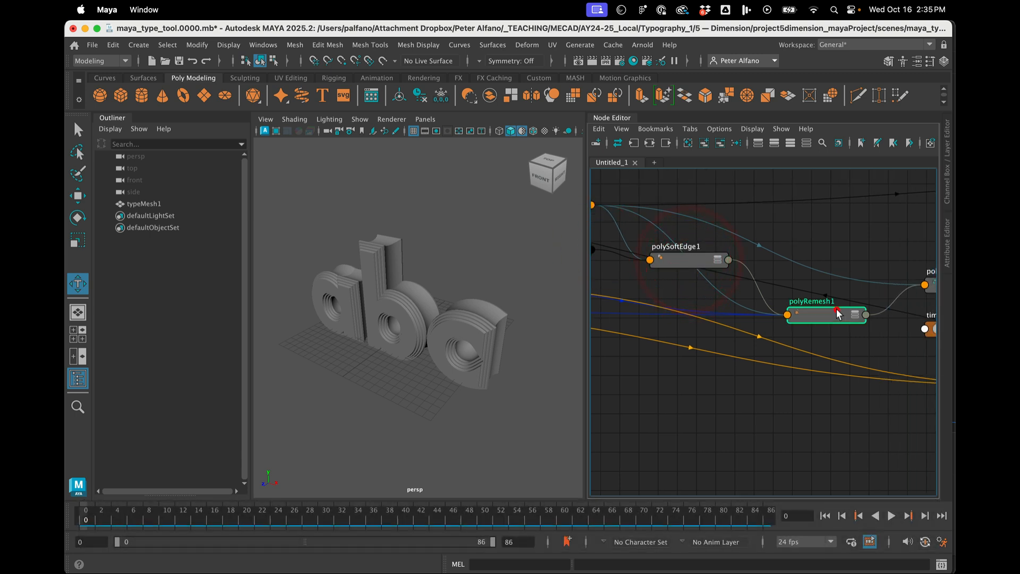
pyautogui.keyDown('alt'); pyautogui.moveTo(777, 371); pyautogui.dragTo(679, 372, button='middle'); pyautogui.keyUp('alt')
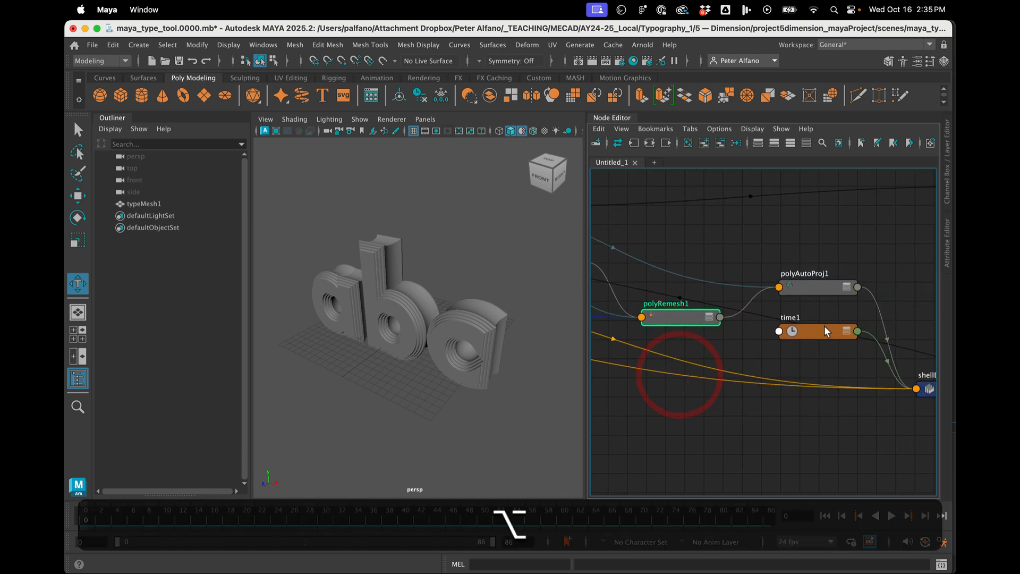
# Move the time1 node clear of polyAutoProj1 and trace the rest of the network through shellDeformer1 and typeStandardSurfaceSG.
pyautogui.moveTo(824, 330); pyautogui.dragTo(743, 410)
pyautogui.click(809, 291)
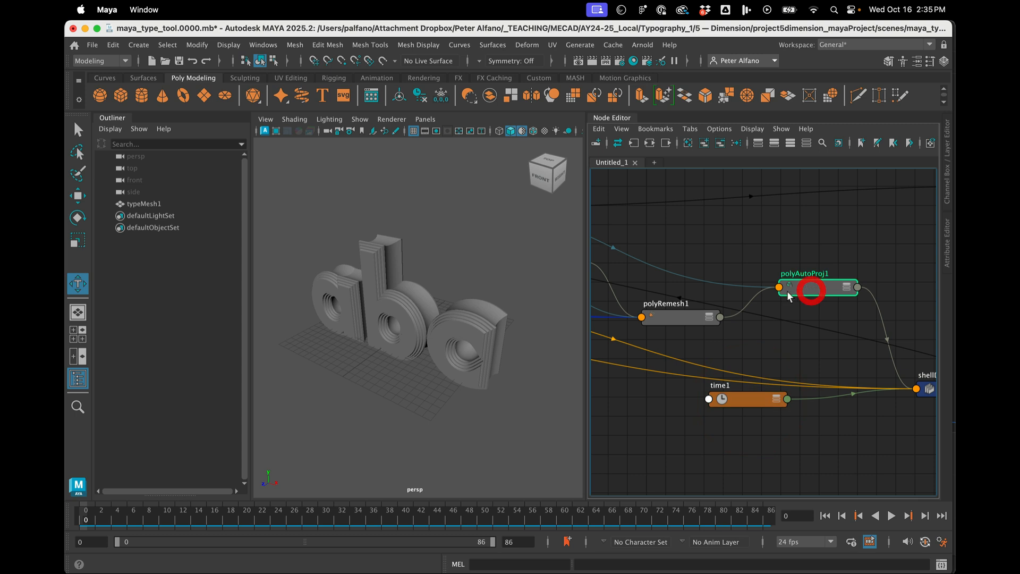
pyautogui.moveTo(767, 331)
pyautogui.keyDown('alt'); pyautogui.mouseDown(button='right')
pyautogui.moveTo(691, 335)
pyautogui.moveTo(769, 339)
pyautogui.mouseUp(button='right'); pyautogui.keyUp('alt')
pyautogui.keyDown('alt'); pyautogui.moveTo(771, 342); pyautogui.dragTo(629, 337, button='middle'); pyautogui.keyUp('alt')
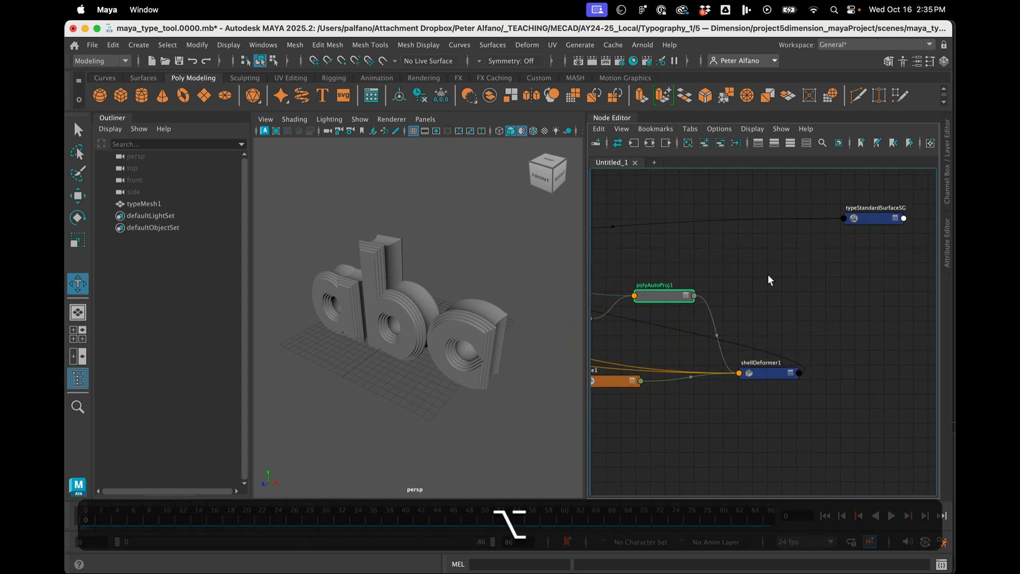
pyautogui.keyDown('alt'); pyautogui.moveTo(767, 278); pyautogui.dragTo(728, 301, button='right'); pyautogui.keyUp('alt')
pyautogui.keyDown('alt'); pyautogui.moveTo(699, 347); pyautogui.dragTo(893, 353, button='middle'); pyautogui.keyUp('alt')
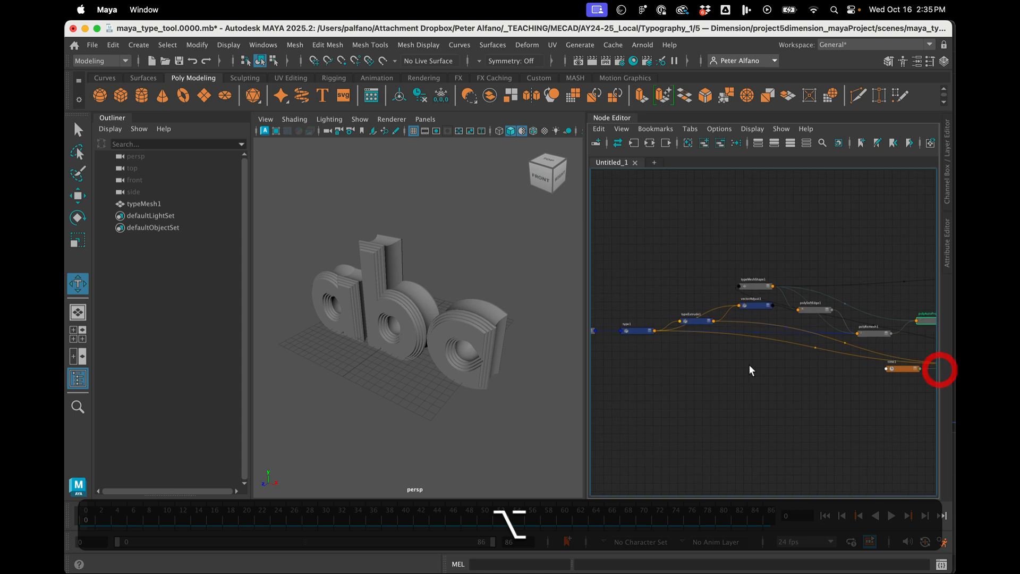
pyautogui.keyDown('alt'); pyautogui.moveTo(939, 366); pyautogui.dragTo(847, 367, button='right'); pyautogui.keyUp('alt')
pyautogui.keyDown('alt'); pyautogui.moveTo(847, 366); pyautogui.dragTo(824, 381, button='middle'); pyautogui.keyUp('alt')
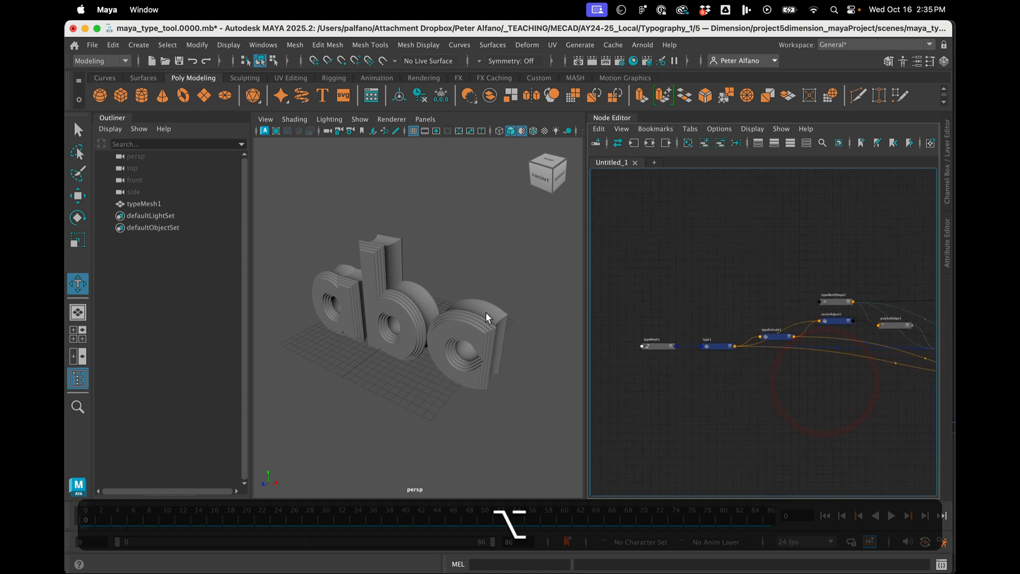
# Select the abc mesh and examine its whole node network from the typeMesh1 node to the shading group.
pyautogui.click(477, 324)
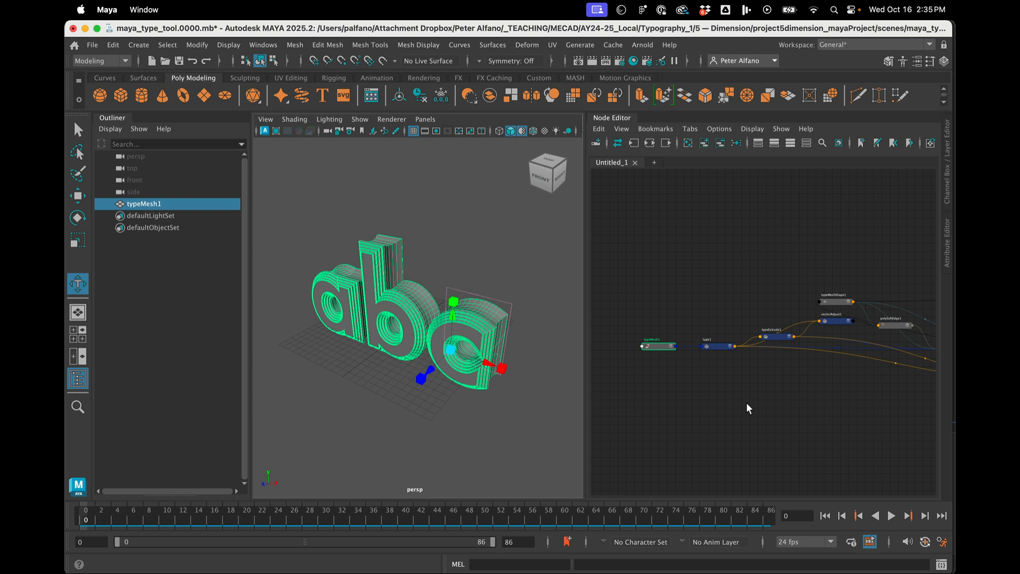
pyautogui.scroll(1, 748, 408)
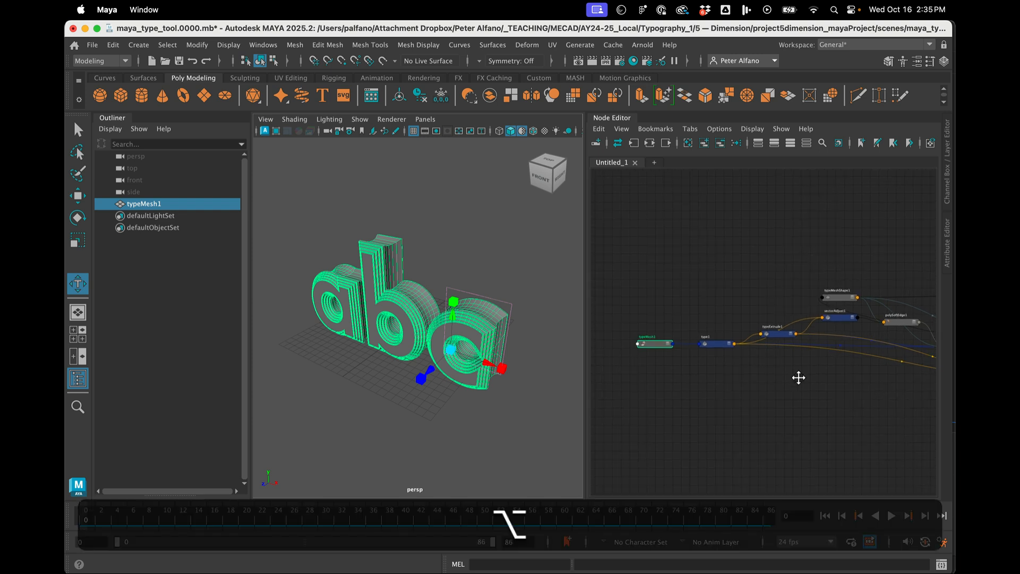
pyautogui.keyDown('alt'); pyautogui.moveTo(798, 378); pyautogui.dragTo(691, 368, button='middle'); pyautogui.keyUp('alt')
pyautogui.keyDown('alt'); pyautogui.moveTo(731, 398); pyautogui.dragTo(702, 398, button='middle'); pyautogui.keyUp('alt')
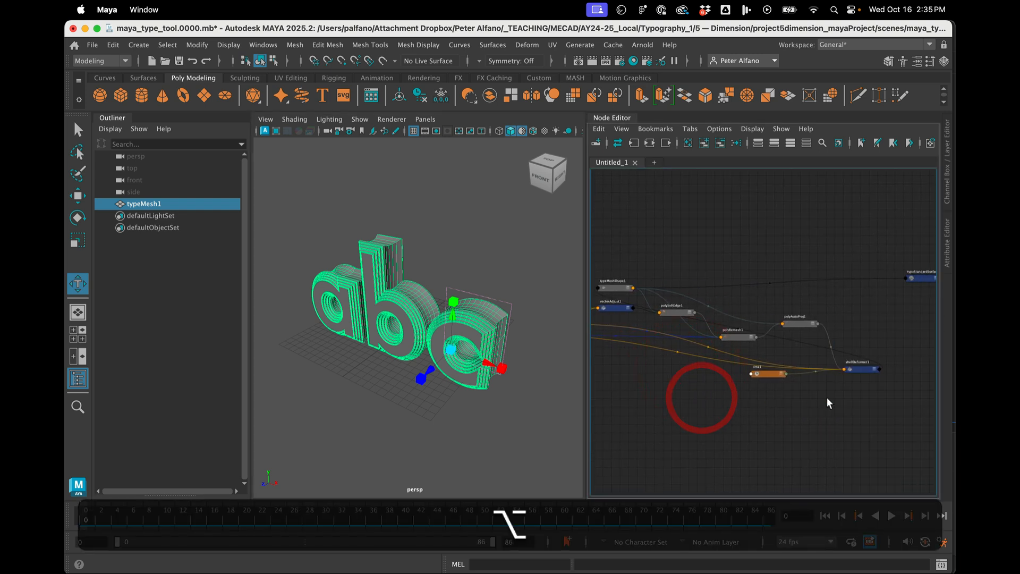
pyautogui.keyDown('alt'); pyautogui.moveTo(827, 397); pyautogui.dragTo(740, 401, button='middle'); pyautogui.keyUp('alt')
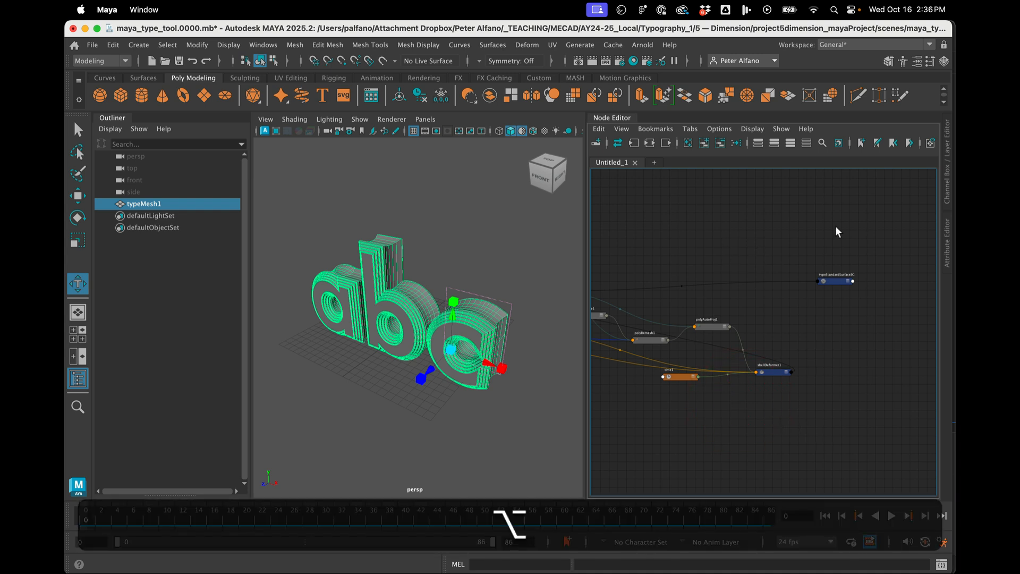
pyautogui.keyDown('alt'); pyautogui.click(897, 224); pyautogui.keyUp('alt')
pyautogui.click(475, 318)
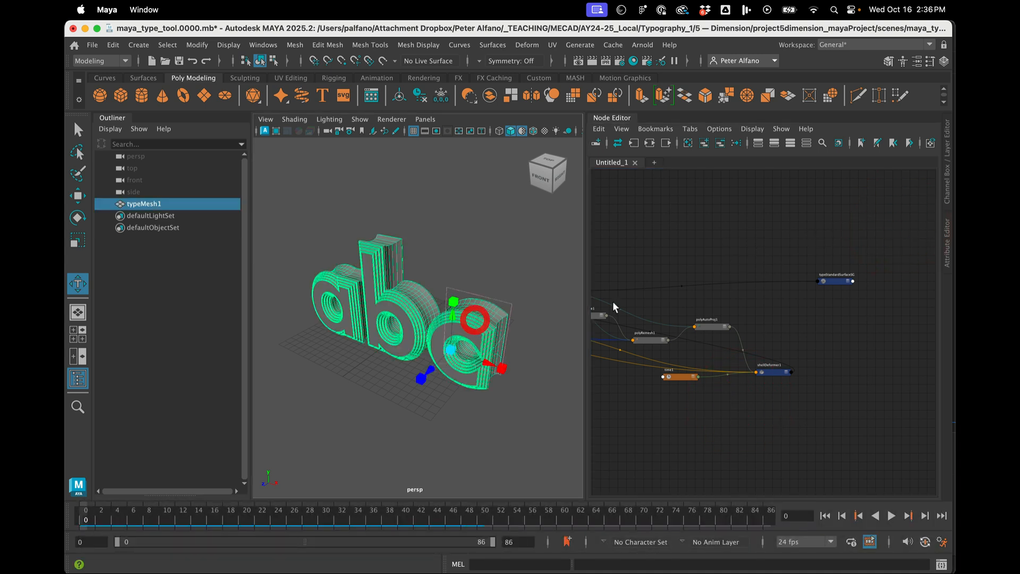
pyautogui.keyDown('alt'); pyautogui.moveTo(685, 254); pyautogui.dragTo(849, 243, button='middle'); pyautogui.keyUp('alt')
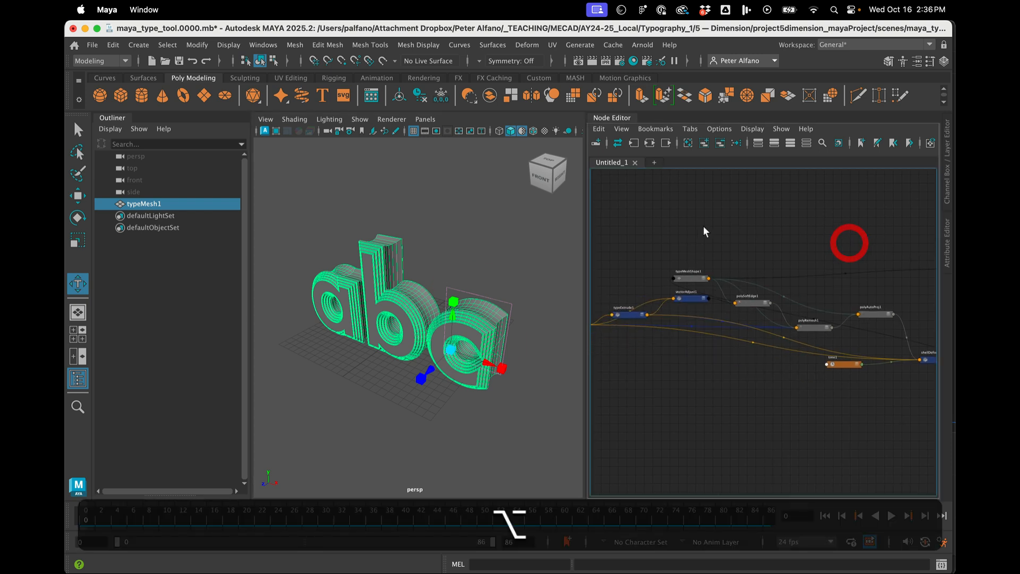
# Rename the typeMesh1 object as typeMesh1_LIVE.
pyautogui.click(140, 311)
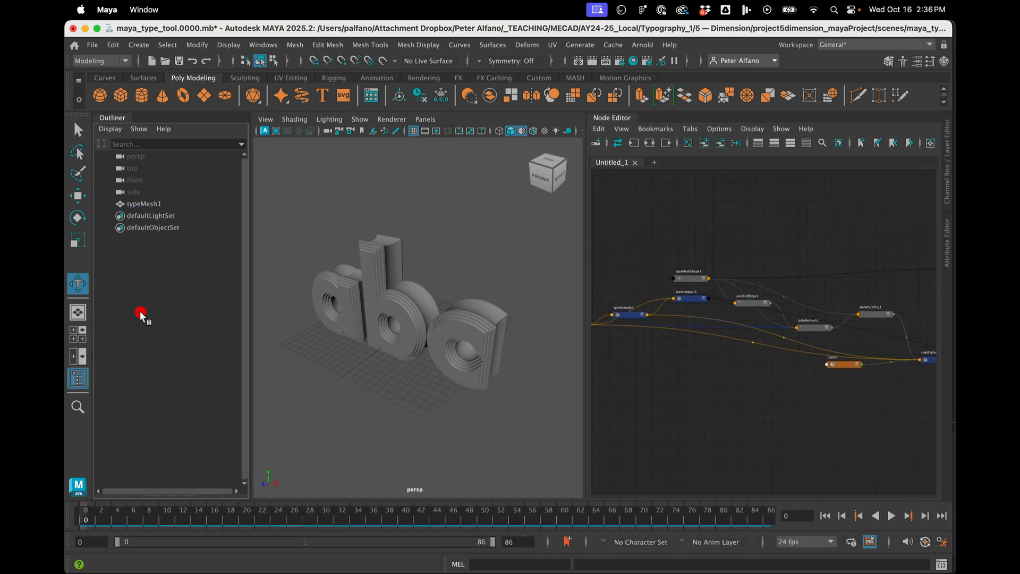
pyautogui.click(169, 204)
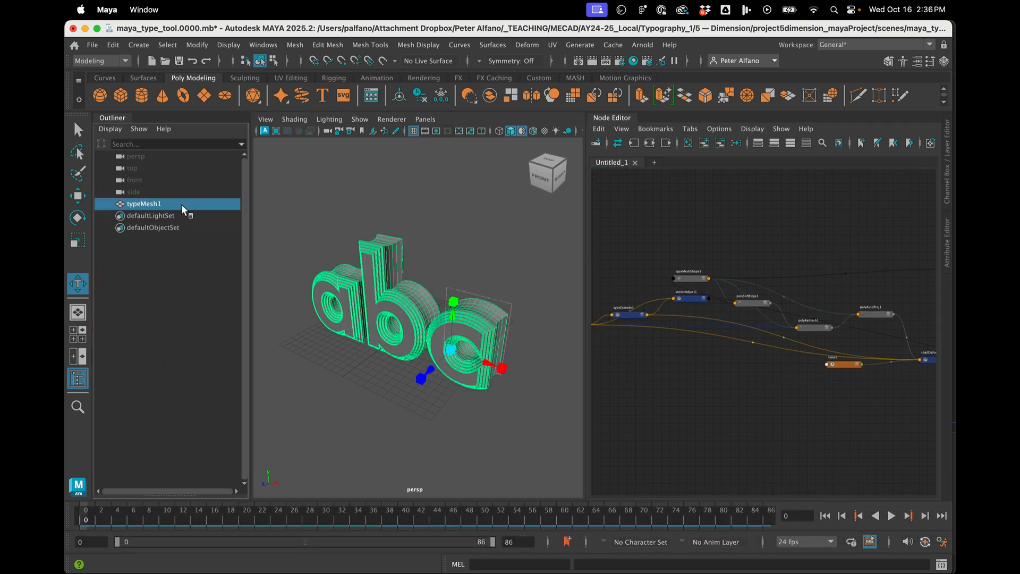
pyautogui.click(153, 285)
pyautogui.click(148, 205)
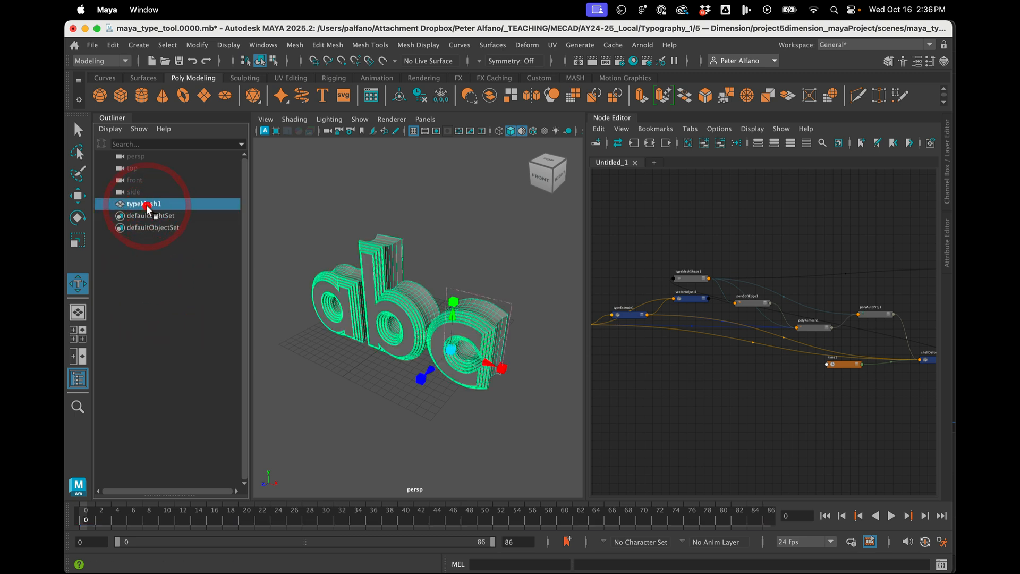
pyautogui.doubleClick(187, 205)
pyautogui.write('_LIVE')
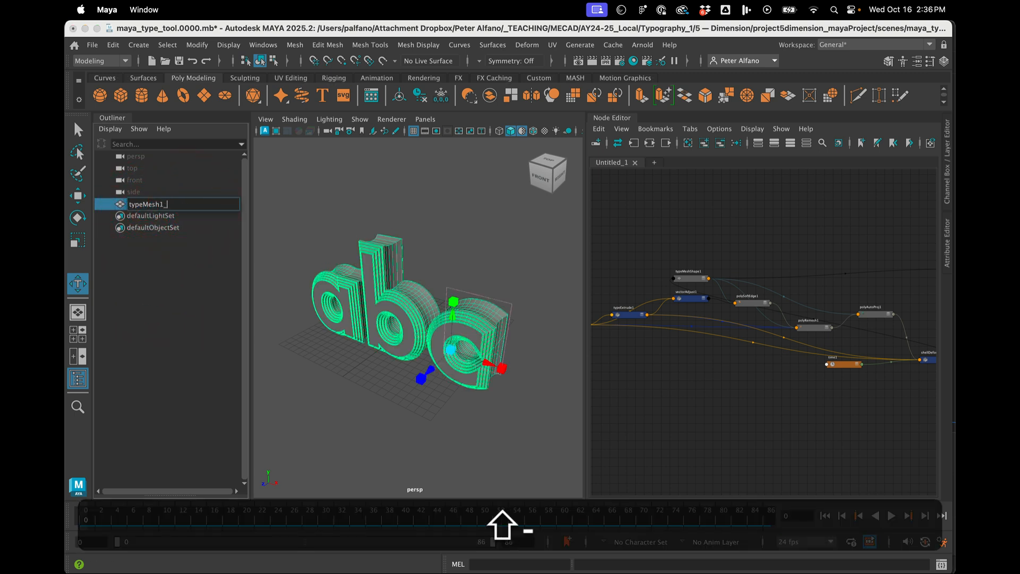
pyautogui.press('Return')
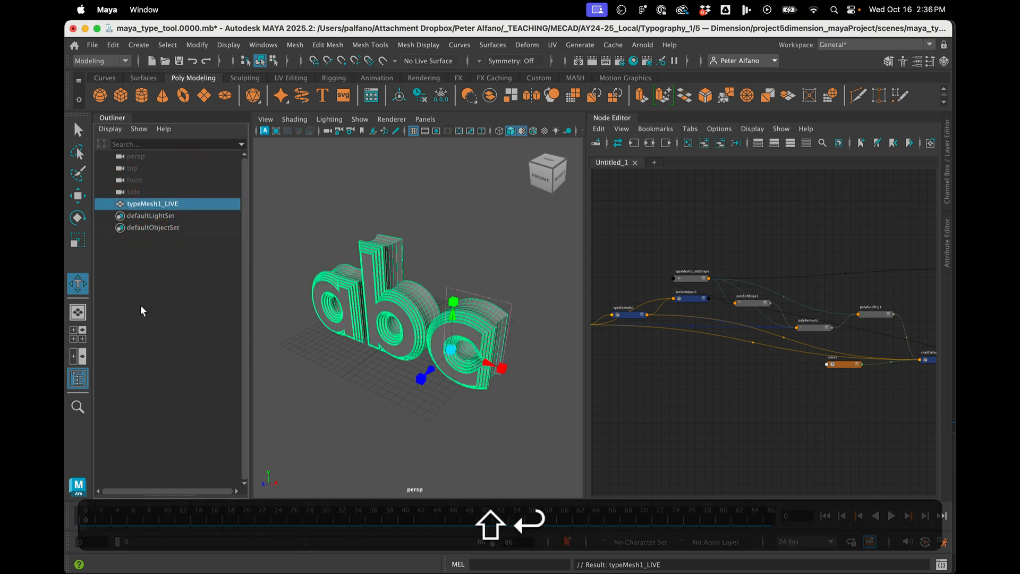
# Duplicate the typeMesh1_LIVE mesh in place.
pyautogui.click(140, 305)
pyautogui.click(164, 204)
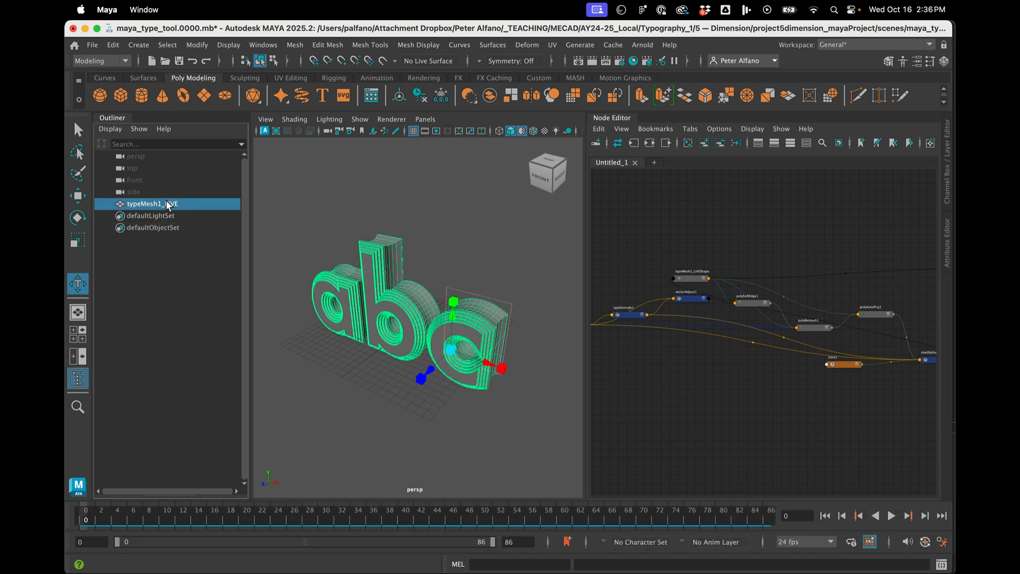
pyautogui.press('super+d')
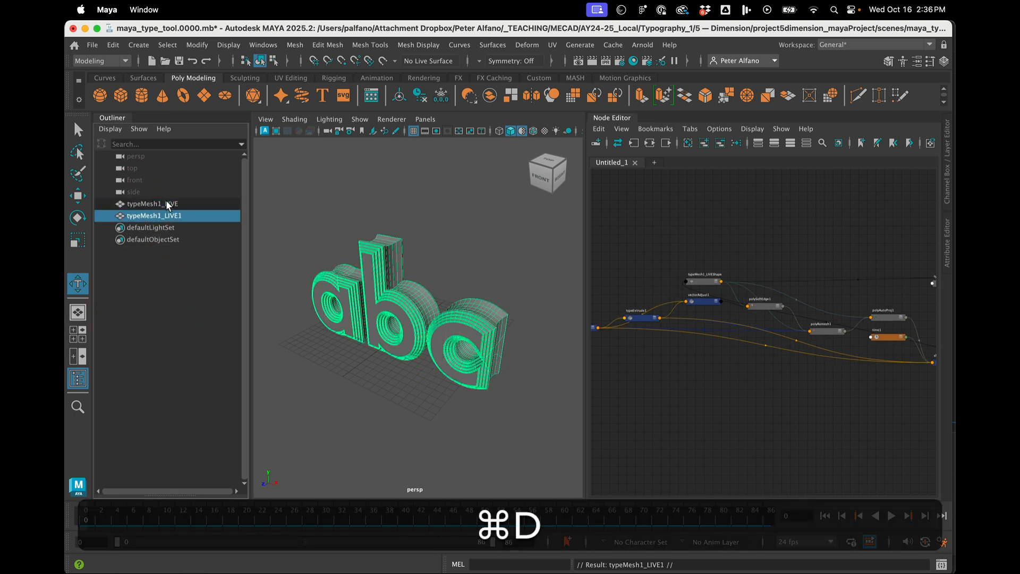
# Graph the input and output connections of typeMesh1_LIVE and of its duplicate to compare their node networks.
pyautogui.click(167, 204)
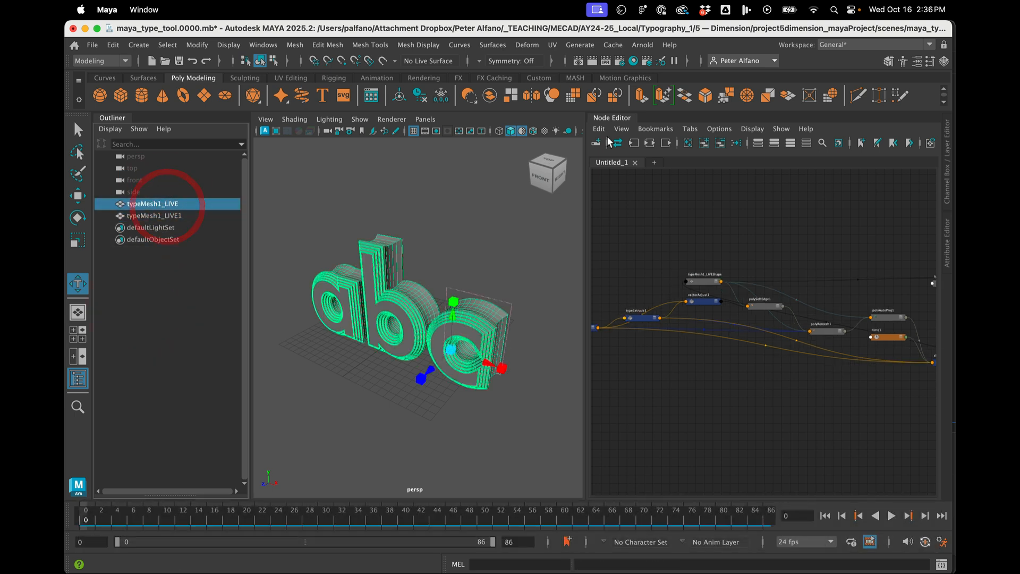
pyautogui.click(649, 143)
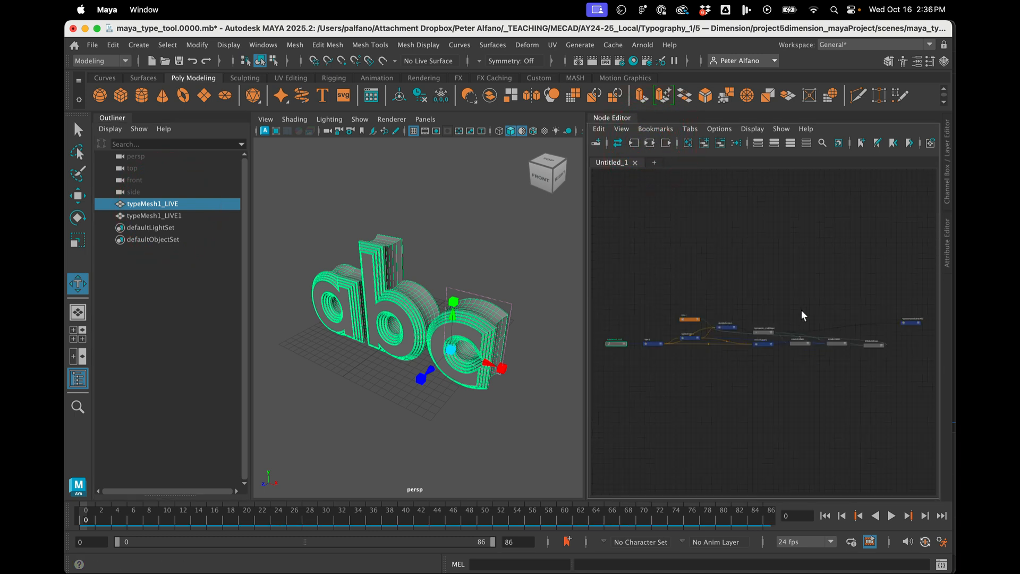
pyautogui.click(184, 216)
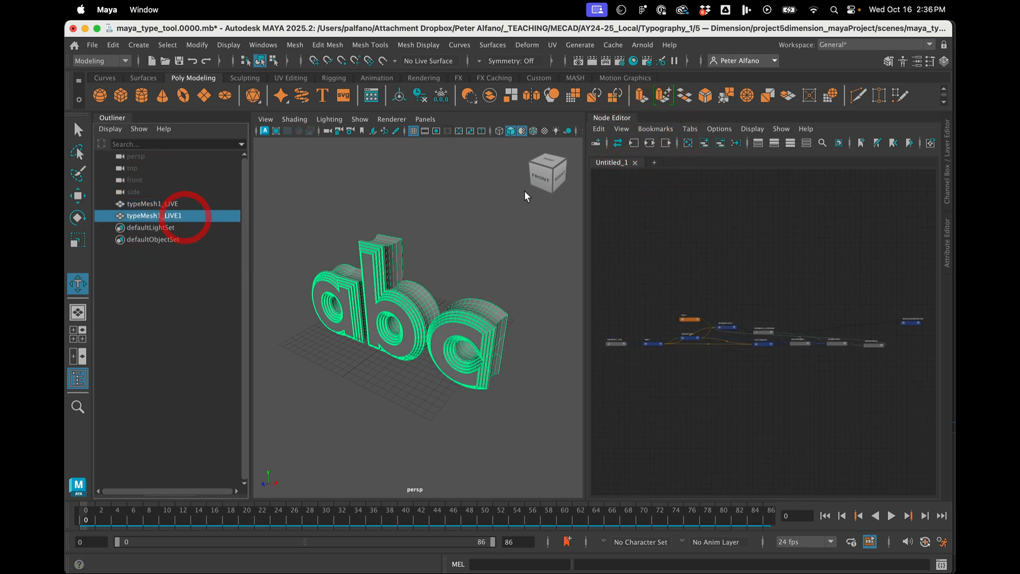
pyautogui.click(649, 142)
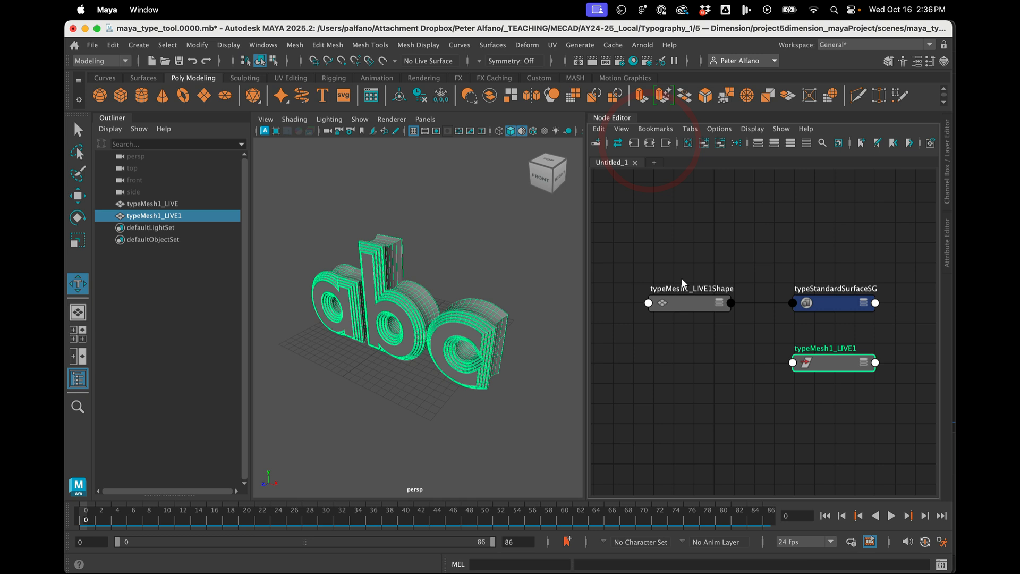
# Select the typeMesh1_LIVE mesh, collapse the Node Editor and expand the Attribute Editor.
pyautogui.click(462, 246)
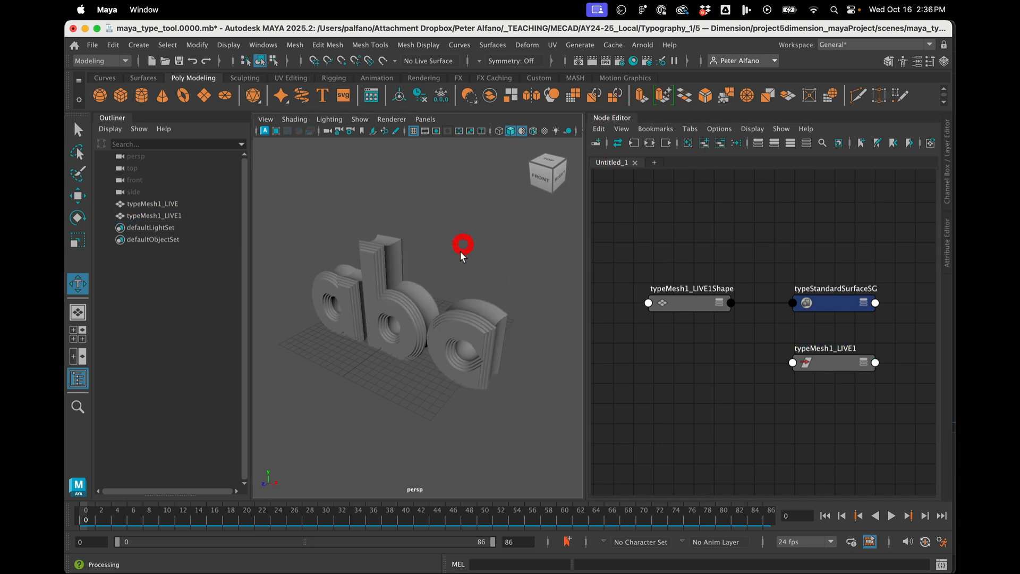
pyautogui.click(443, 335)
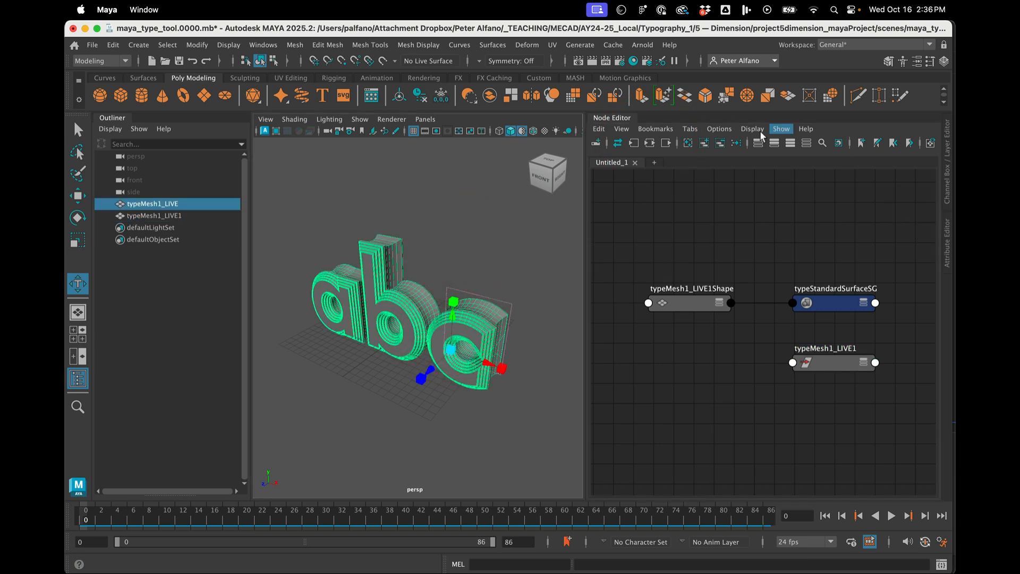
pyautogui.click(615, 117)
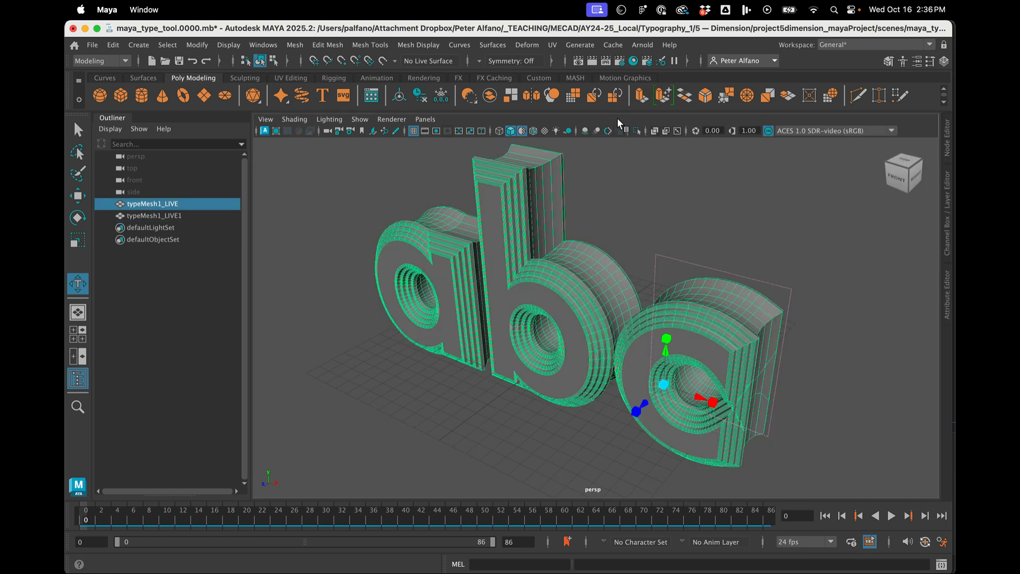
pyautogui.click(947, 289)
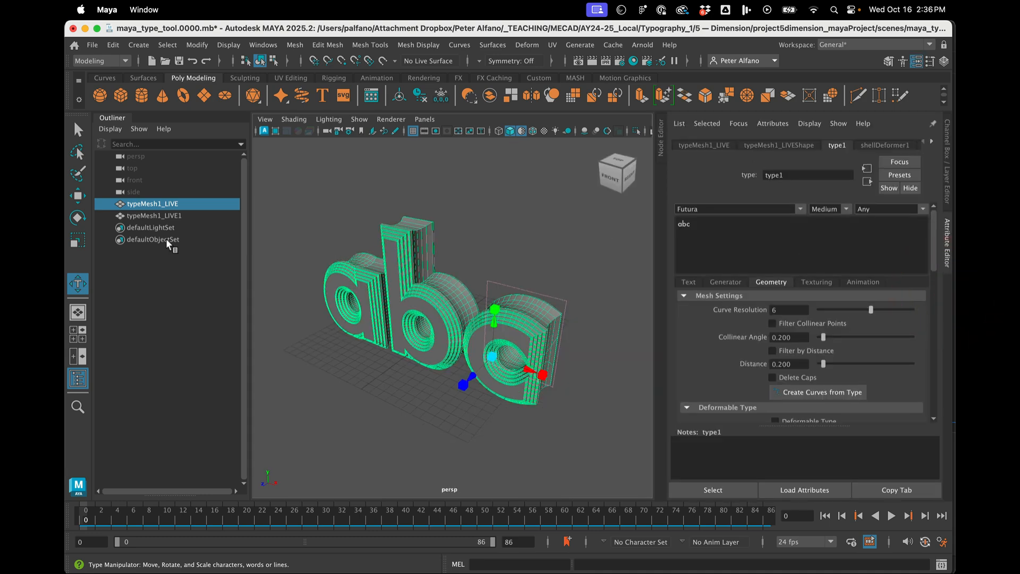
# Rename the duplicated mesh as typeMesh1_BAKED.
pyautogui.click(179, 215)
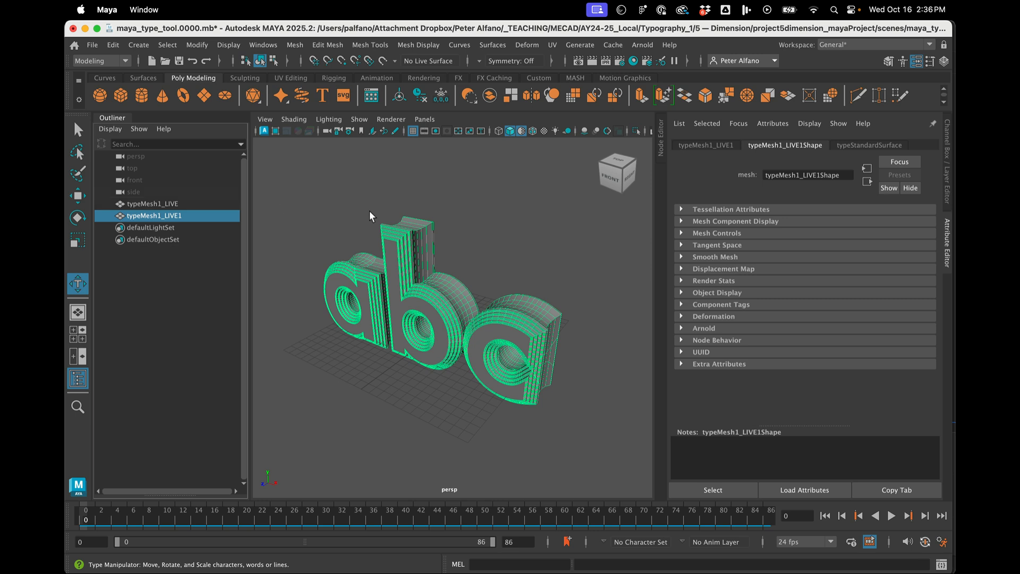
pyautogui.doubleClick(169, 218)
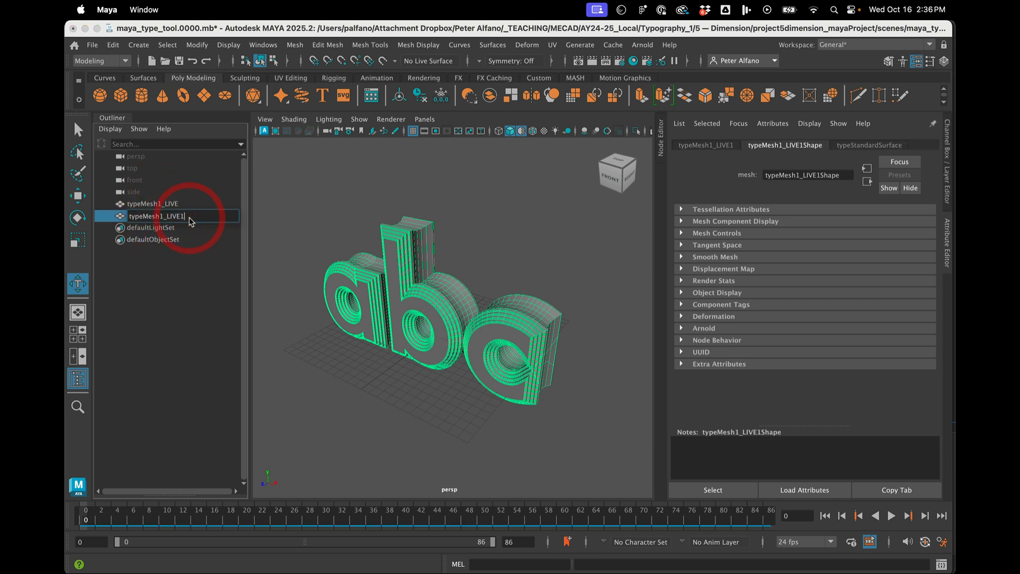
pyautogui.write('BAKED')
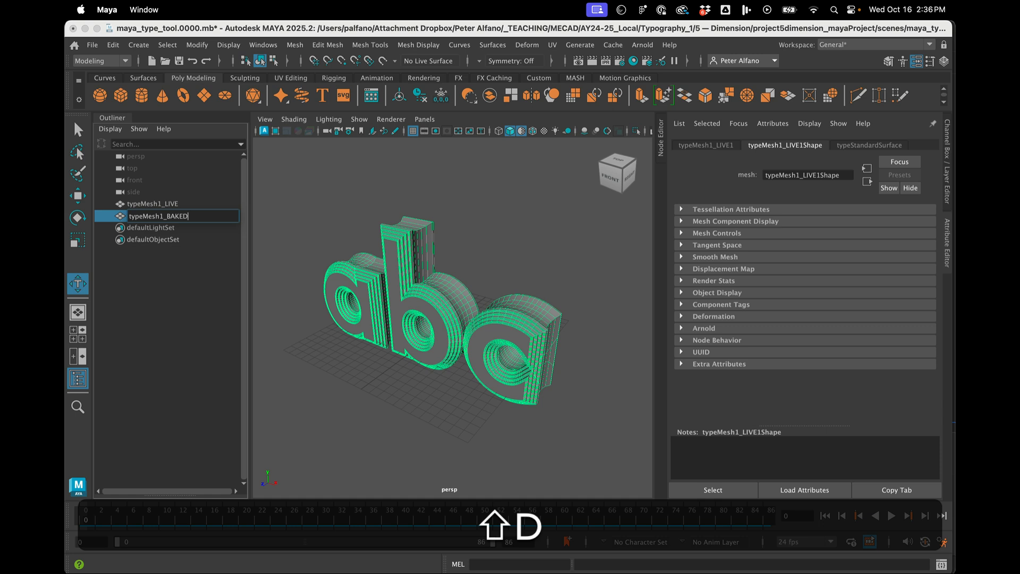
pyautogui.press('BackSpace')
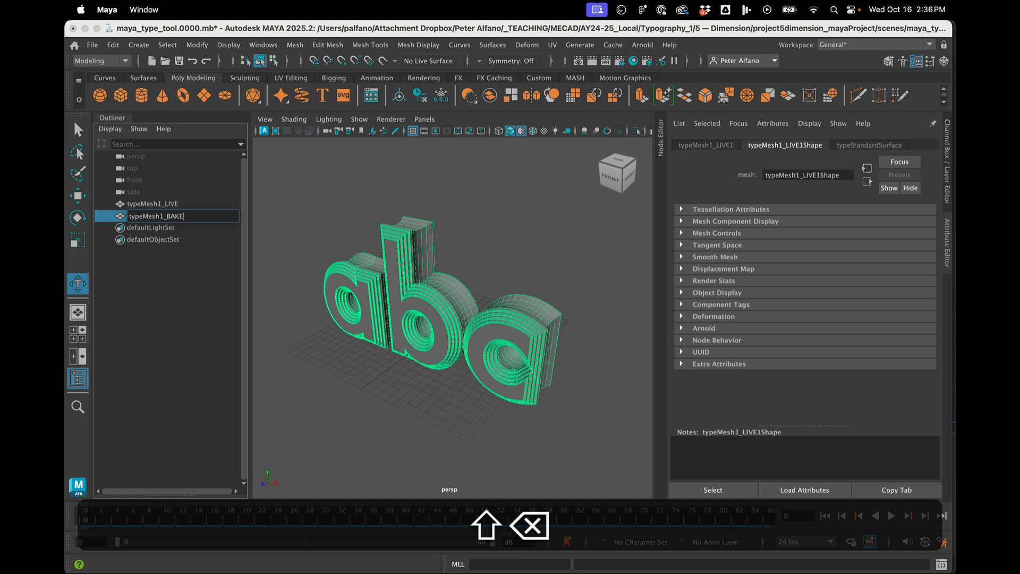
pyautogui.write('D')
pyautogui.press('Return')
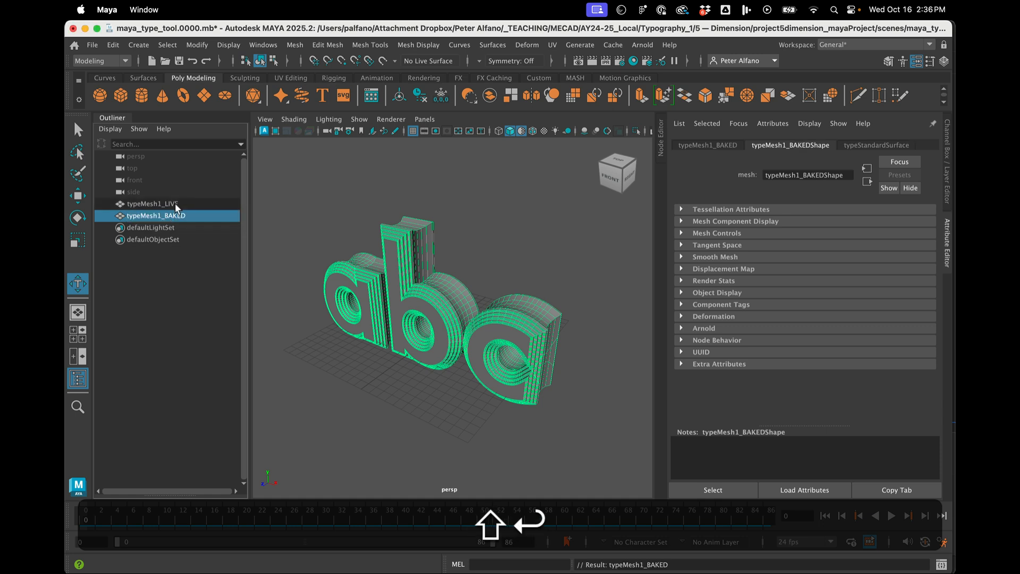
# Hide the typeMesh1_LIVE mesh.
pyautogui.click(175, 204)
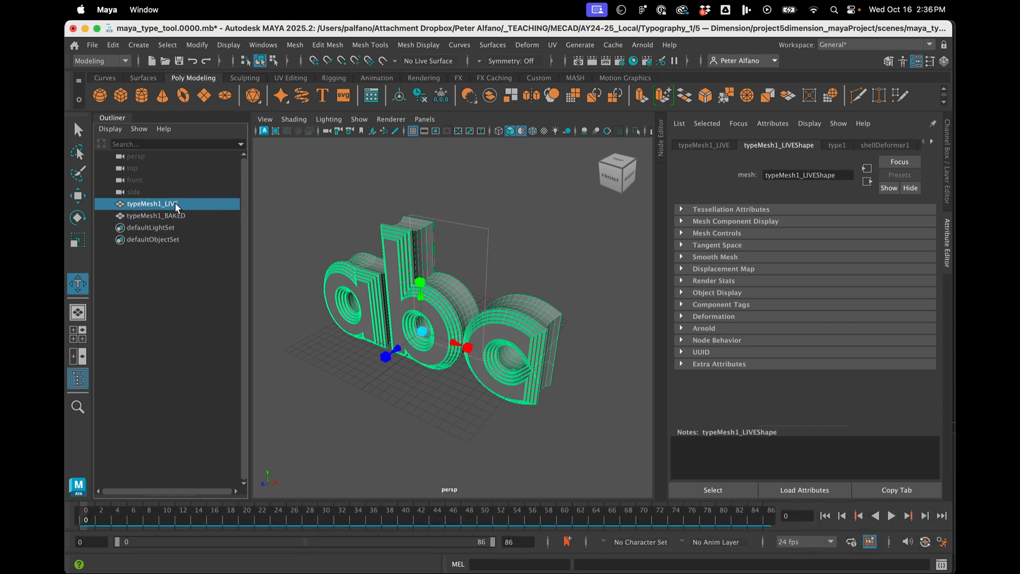
pyautogui.press('h')
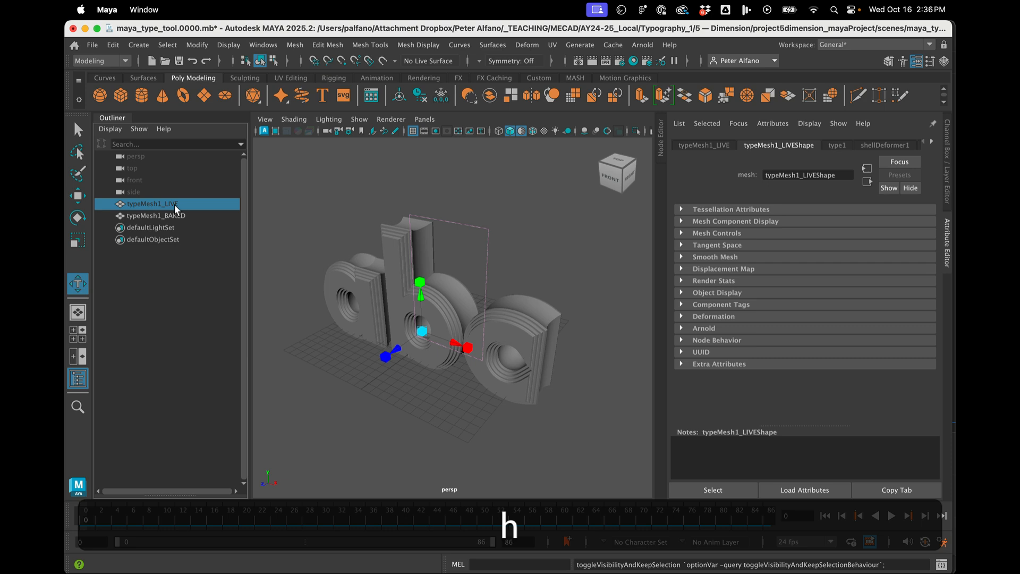
# Separate the typeMesh1_BAKED mesh into individual letter meshes.
pyautogui.click(172, 215)
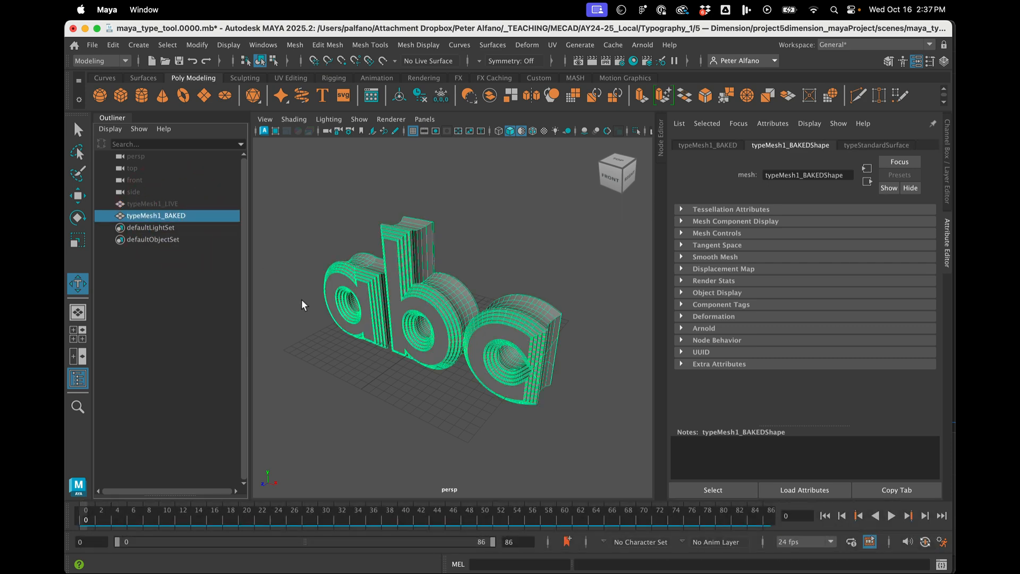
pyautogui.click(348, 422)
pyautogui.click(513, 342)
pyautogui.moveTo(459, 363)
pyautogui.keyDown('alt'); pyautogui.mouseDown()
pyautogui.moveTo(475, 352)
pyautogui.moveTo(458, 320)
pyautogui.moveTo(448, 330)
pyautogui.moveTo(467, 361)
pyautogui.moveTo(432, 370)
pyautogui.moveTo(468, 352)
pyautogui.mouseUp(); pyautogui.keyUp('alt')
pyautogui.click(168, 276)
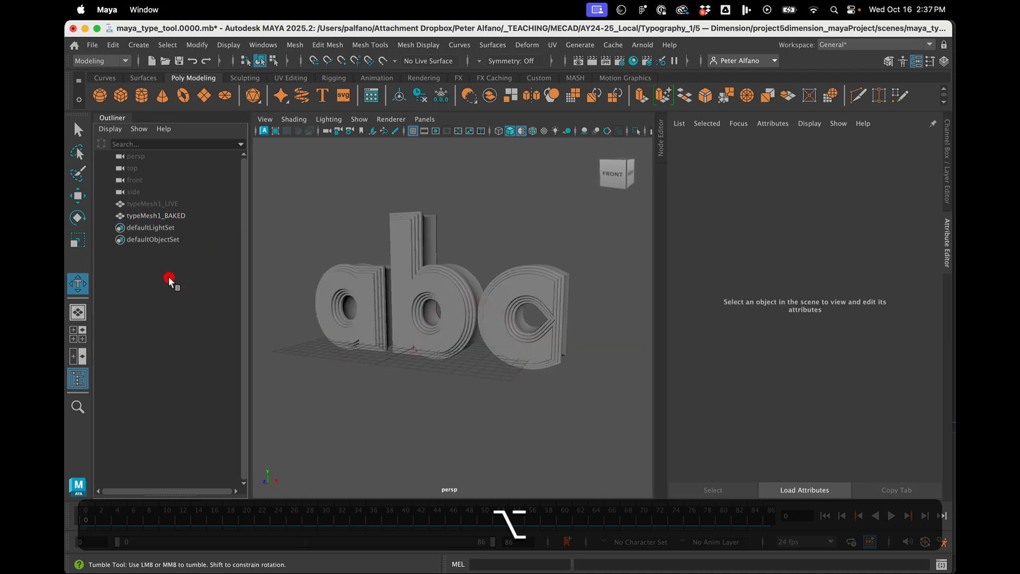
pyautogui.click(185, 216)
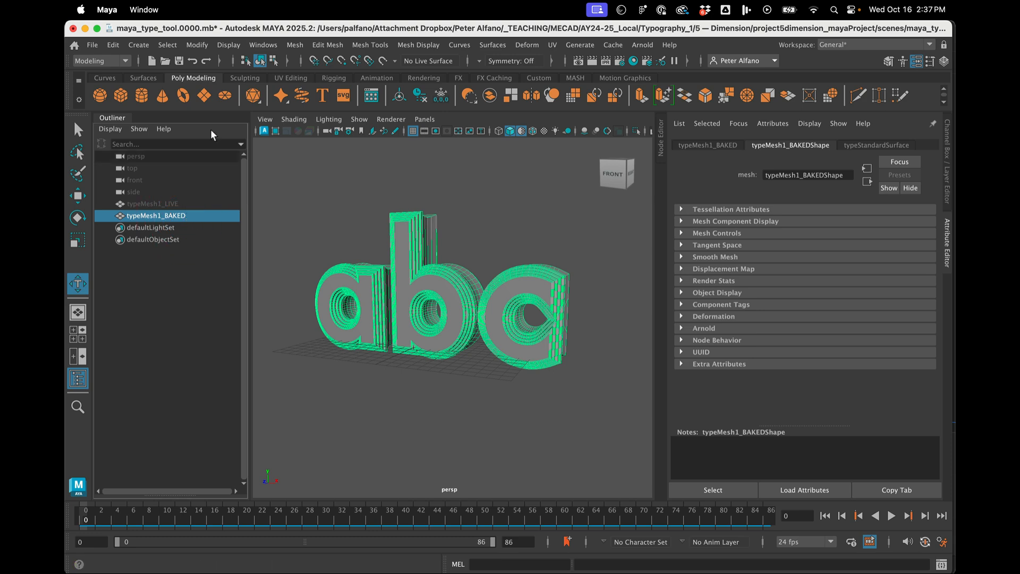
pyautogui.click(295, 45)
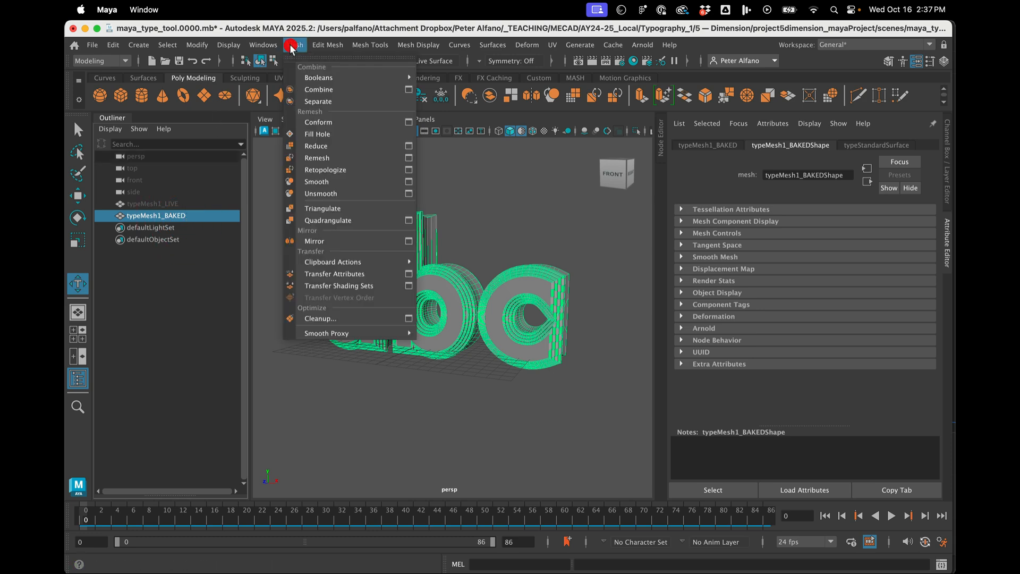
pyautogui.click(306, 102)
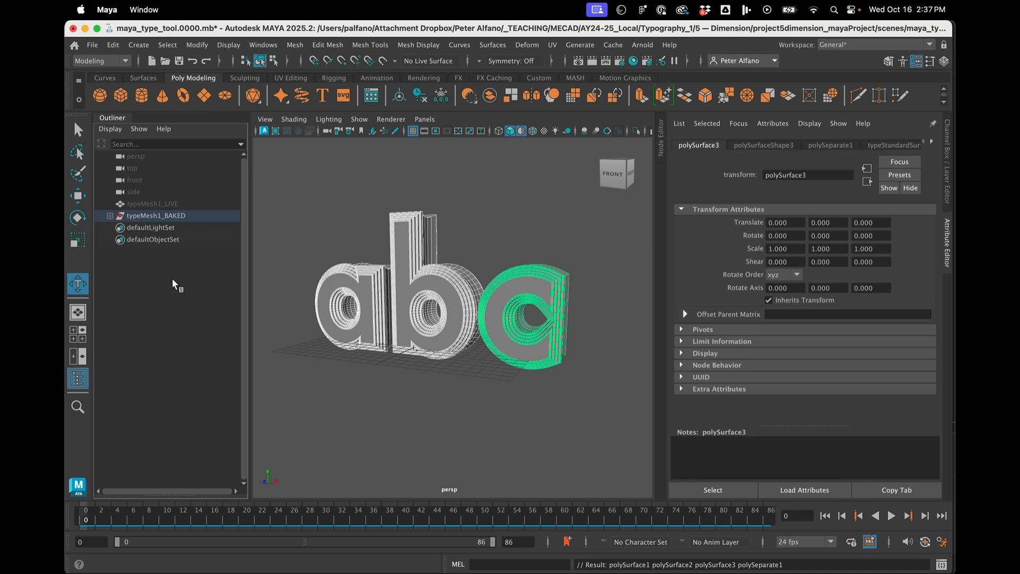
# Expand the typeMesh1_BAKED group and select each separated polySurface in turn to see which letter it holds.
pyautogui.click(110, 215)
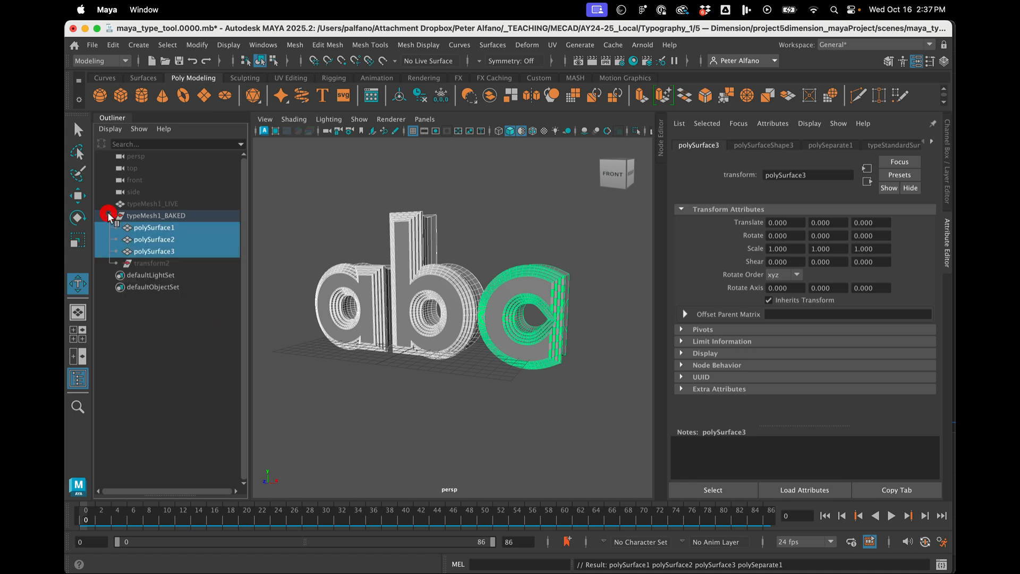
pyautogui.click(128, 216)
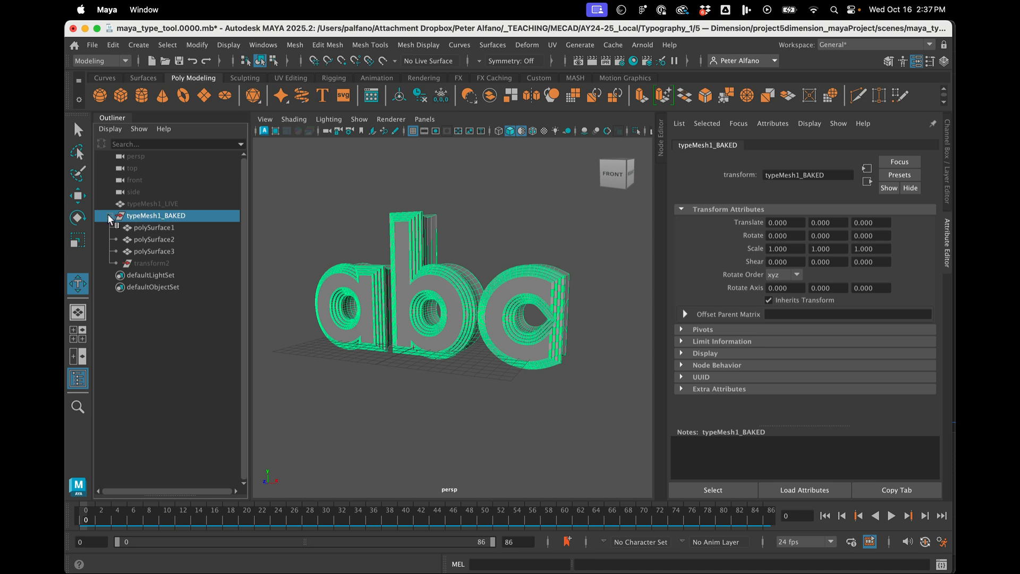
pyautogui.click(137, 226)
pyautogui.click(141, 239)
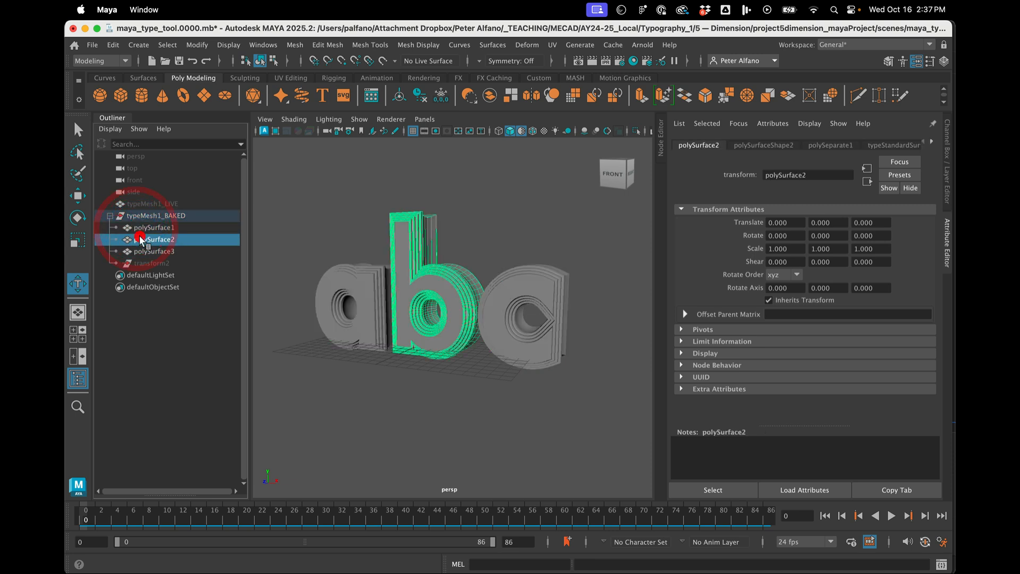
pyautogui.click(141, 251)
pyautogui.click(157, 215)
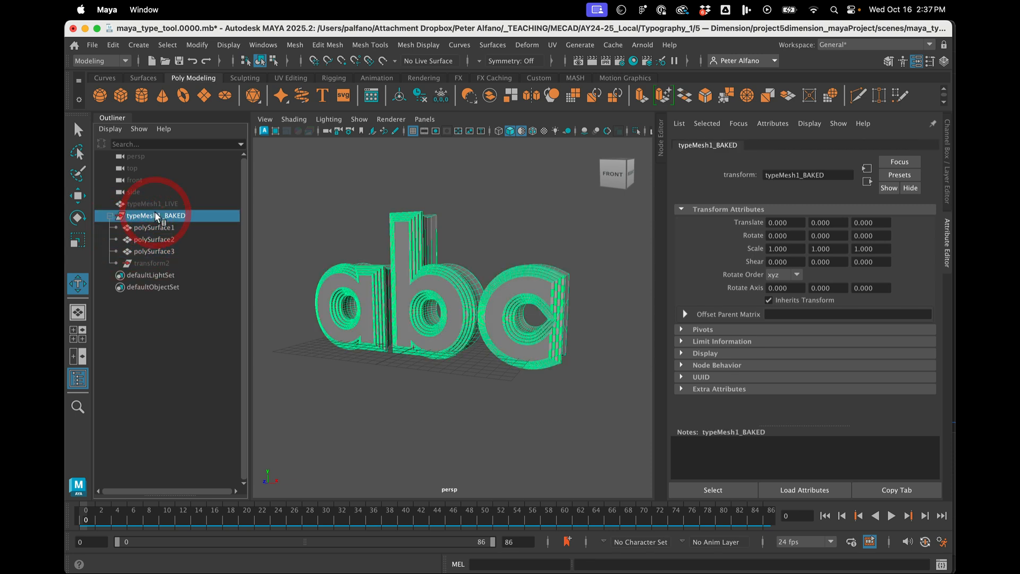
# Examine where the pivot of polySurface1 sits using the Move, Rotate and Scale tools.
pyautogui.click(155, 228)
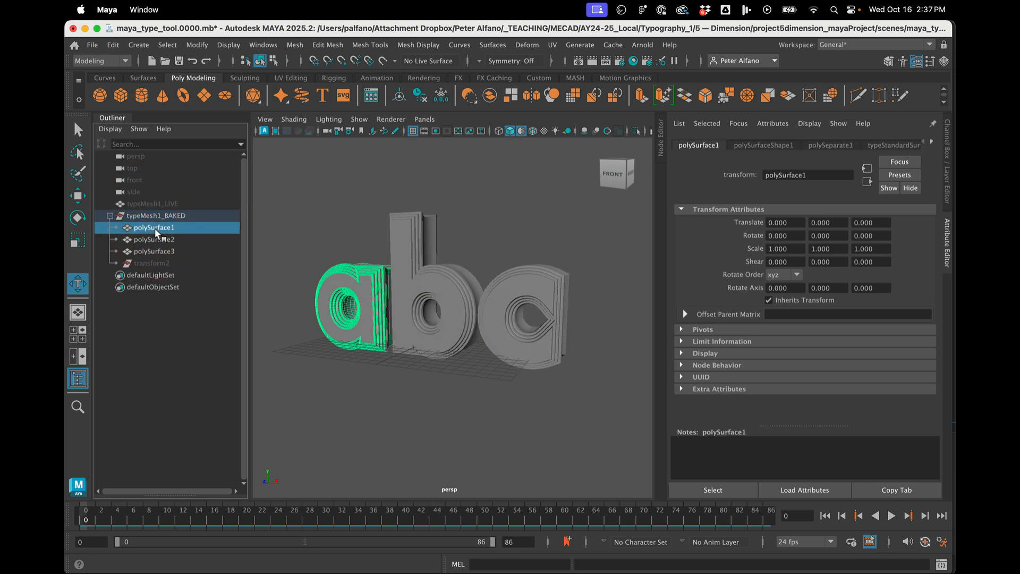
pyautogui.press('w')
pyautogui.keyDown('alt'); pyautogui.scroll(5, 428, 352); pyautogui.keyUp('alt')
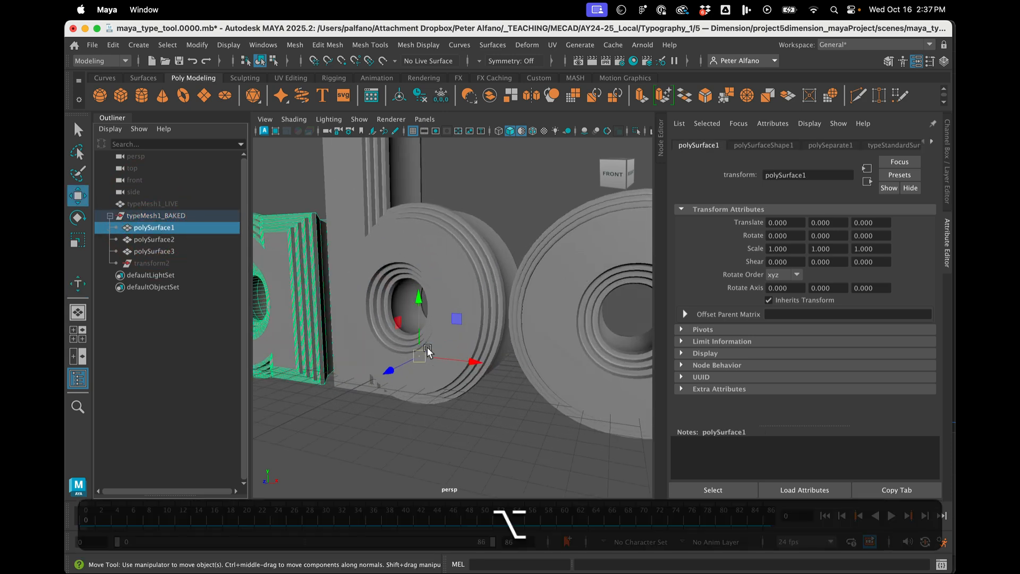
pyautogui.keyDown('alt'); pyautogui.moveTo(429, 352); pyautogui.dragTo(431, 359); pyautogui.keyUp('alt')
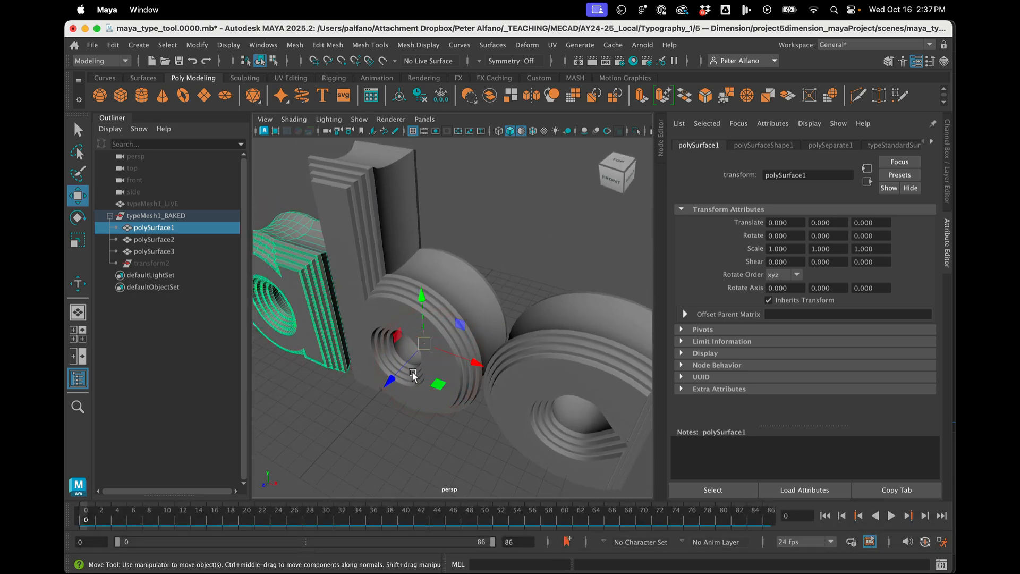
pyautogui.press('e')
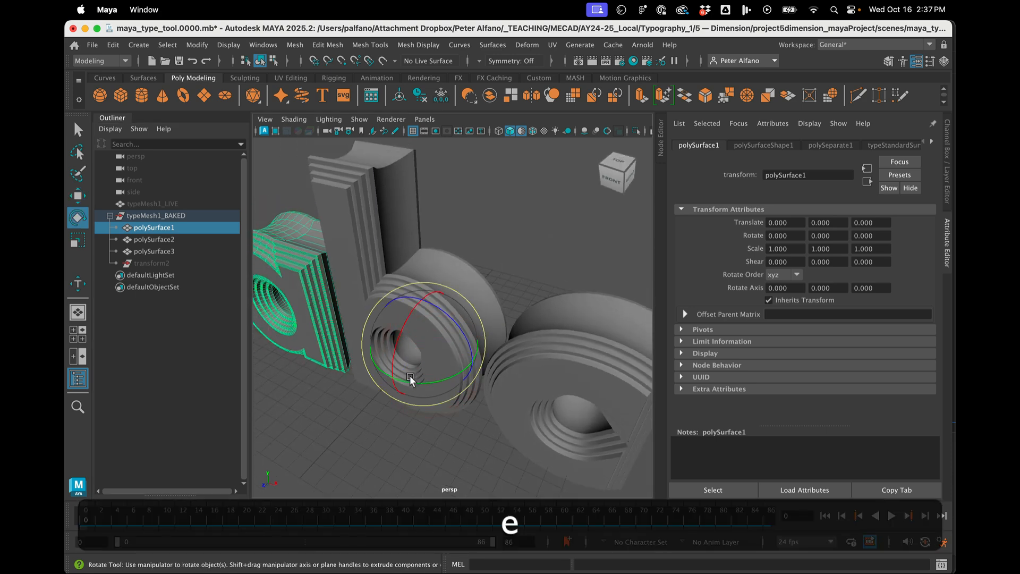
pyautogui.press('r')
pyautogui.press('a')
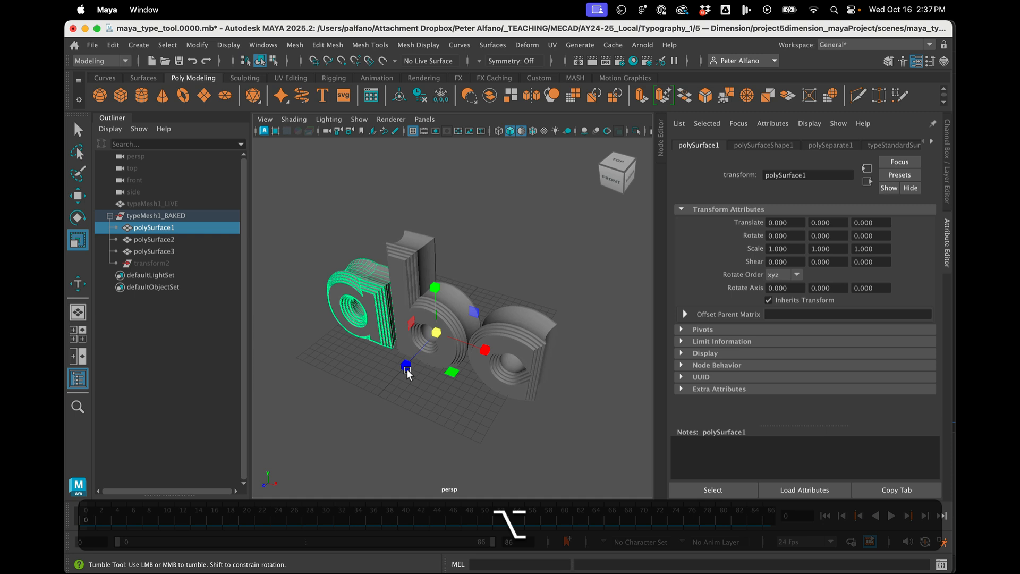
pyautogui.keyDown('alt'); pyautogui.moveTo(405, 365); pyautogui.dragTo(413, 358); pyautogui.keyUp('alt')
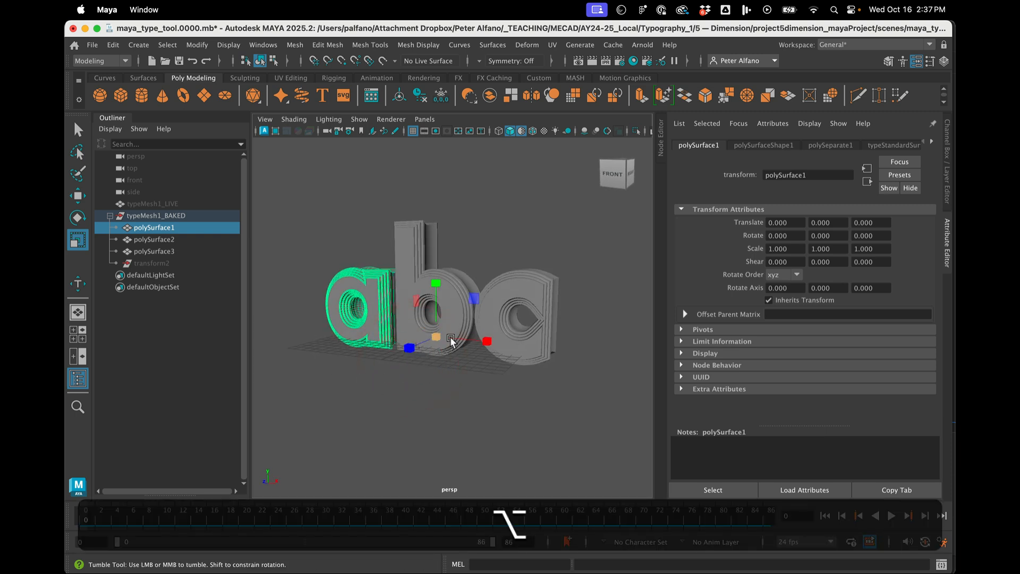
pyautogui.keyDown('alt'); pyautogui.moveTo(451, 340); pyautogui.dragTo(458, 314); pyautogui.keyUp('alt')
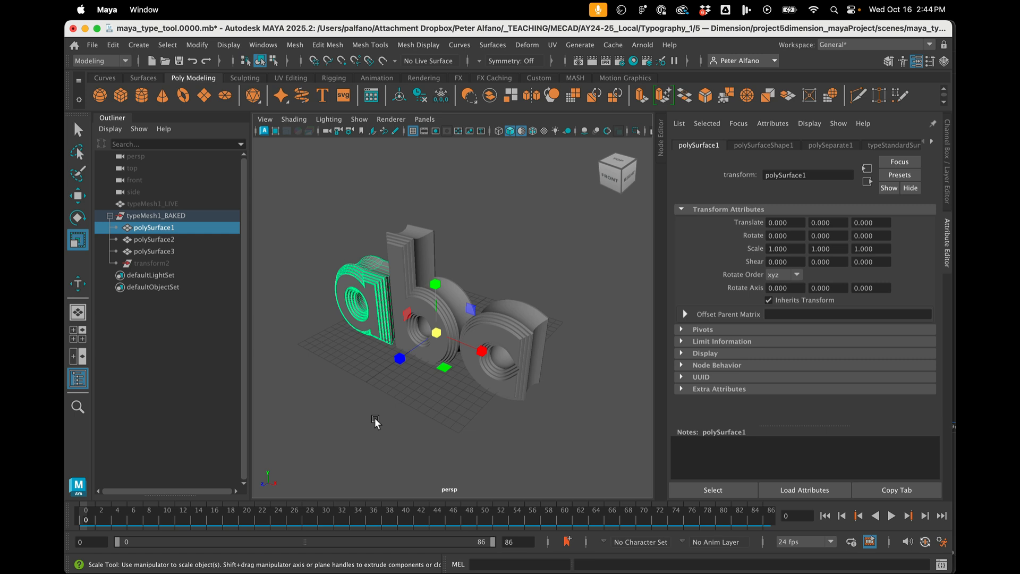
# Try to move the pivot of polySurface1 about -13.56 cm along X onto the letter a, and undo the move.
pyautogui.click(207, 232)
pyautogui.press('d')
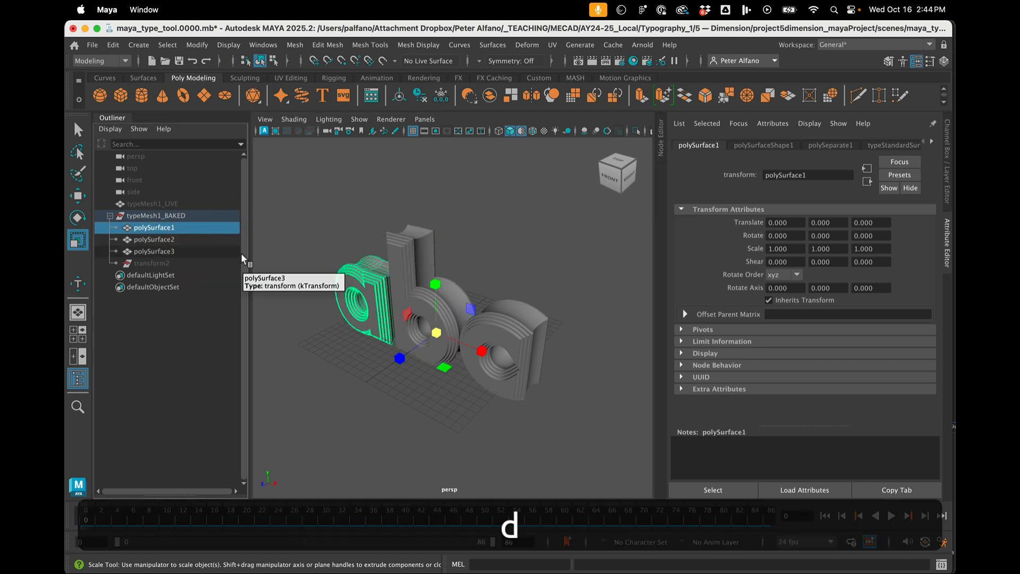
pyautogui.press('w')
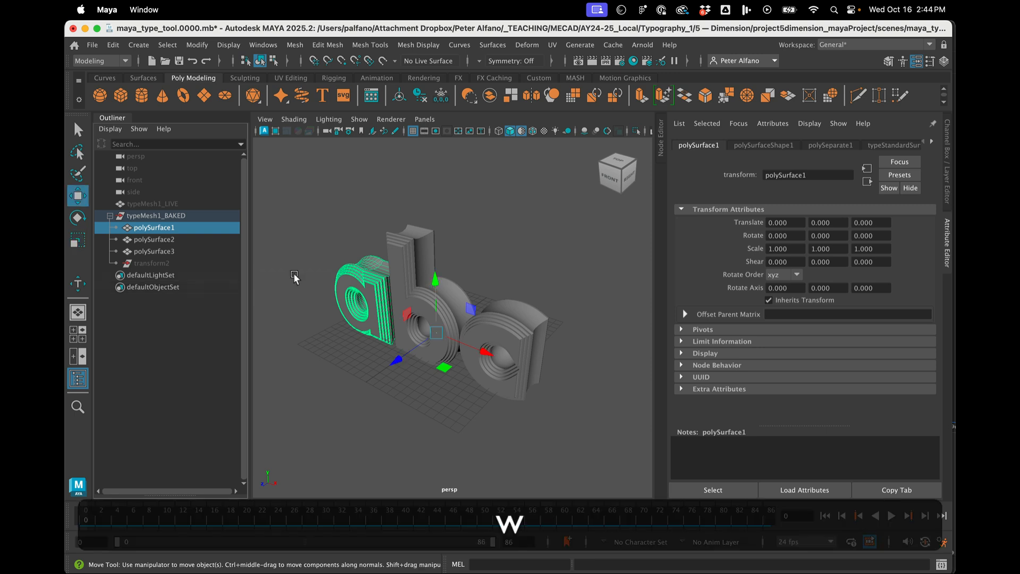
pyautogui.press('d')
pyautogui.moveTo(485, 352); pyautogui.dragTo(404, 319)
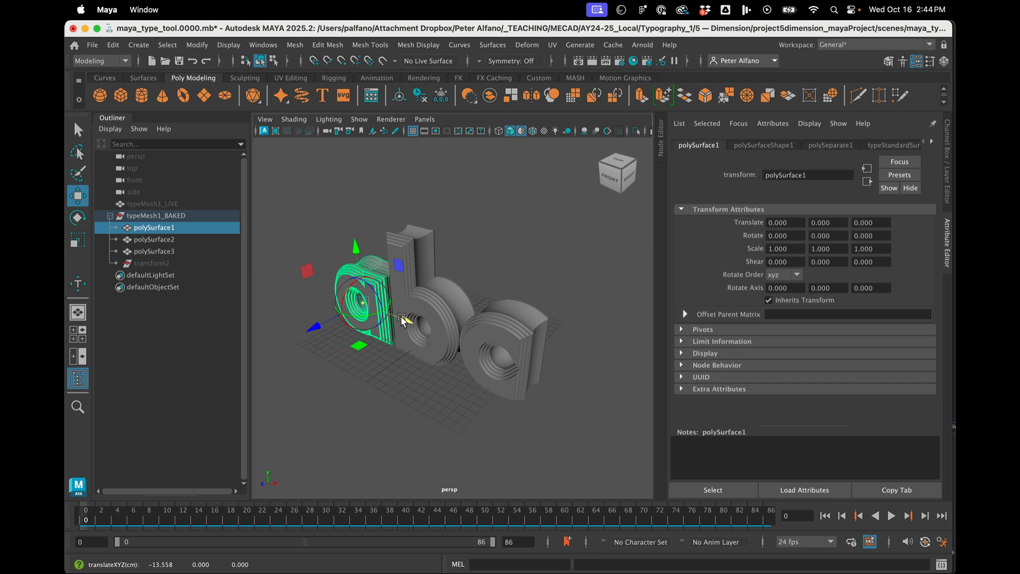
pyautogui.press('z')
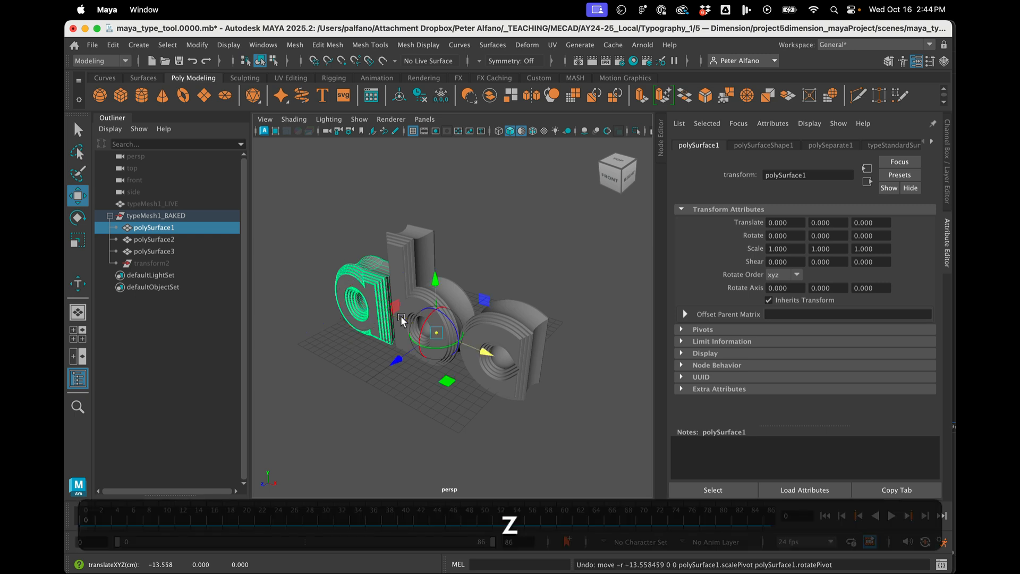
# Center the pivots of polySurface1, polySurface2 and polySurface3 on their own letters.
pyautogui.click(173, 237)
pyautogui.click(173, 227)
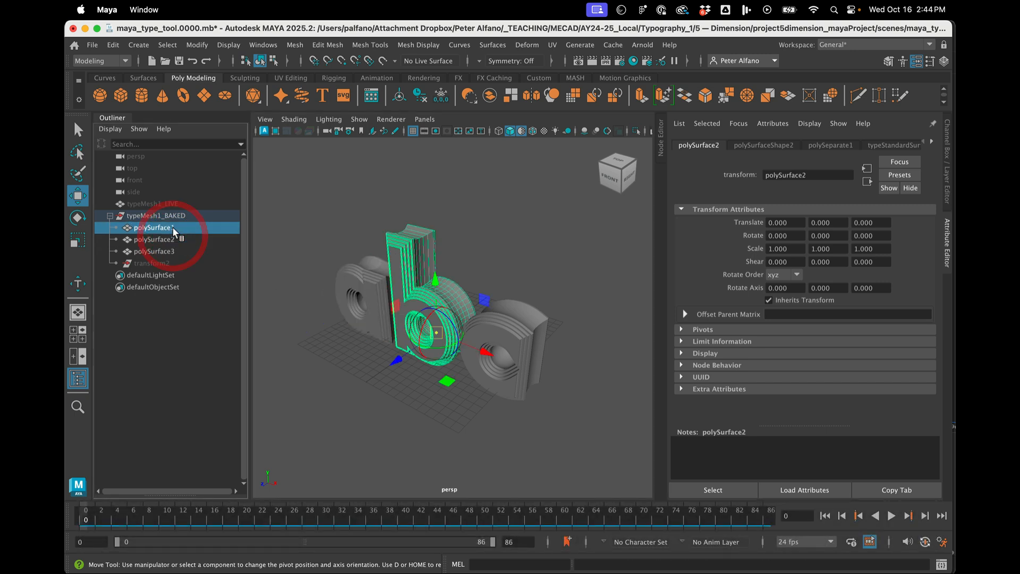
pyautogui.keyDown('shift'); pyautogui.click(173, 252); pyautogui.keyUp('shift')
pyautogui.keyDown('shift'); pyautogui.click(154, 156); pyautogui.keyUp('shift')
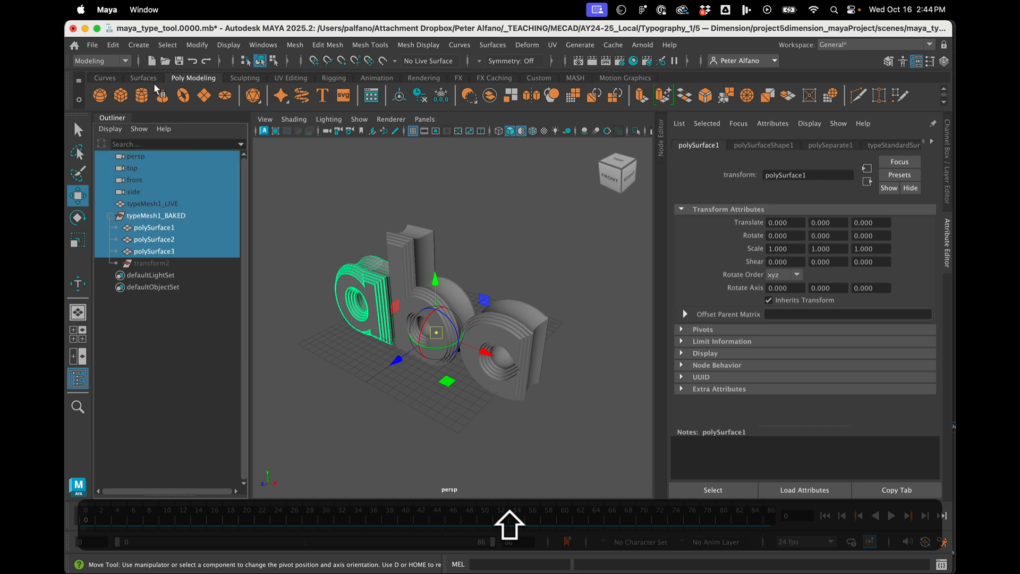
pyautogui.click(155, 227)
pyautogui.keyDown('shift'); pyautogui.click(167, 250); pyautogui.keyUp('shift')
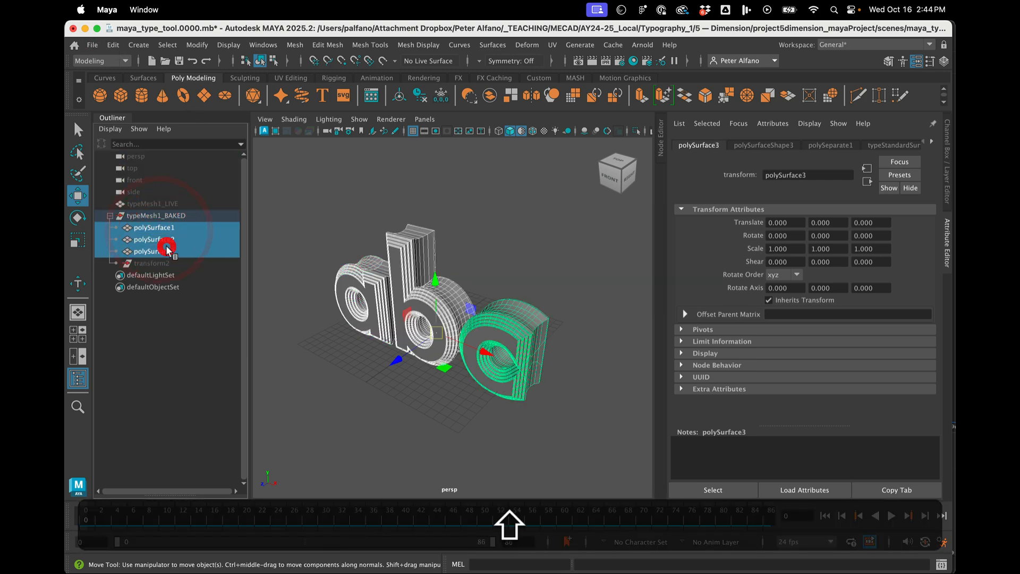
pyautogui.click(196, 44)
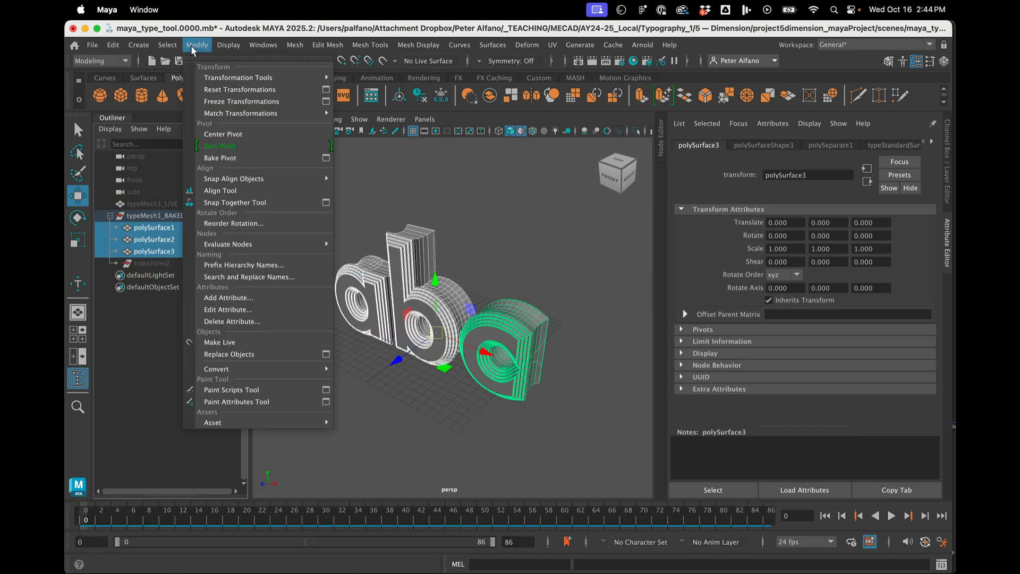
pyautogui.click(232, 135)
# Check the pivots of the separated letters, test-rotate polySurface3 about its own pivot, and undo the rotation.
pyautogui.click(330, 317)
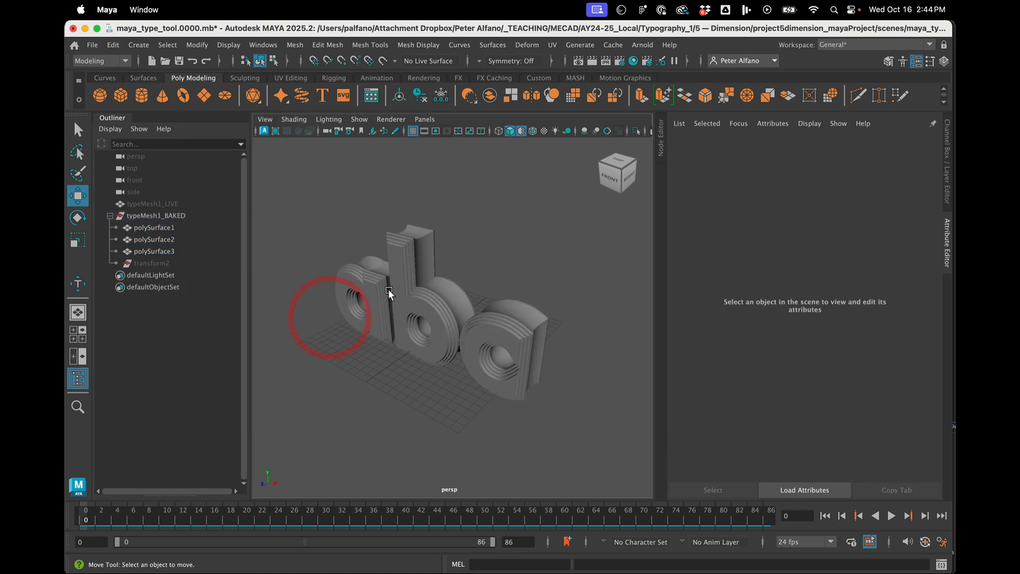
pyautogui.click(372, 293)
pyautogui.click(517, 329)
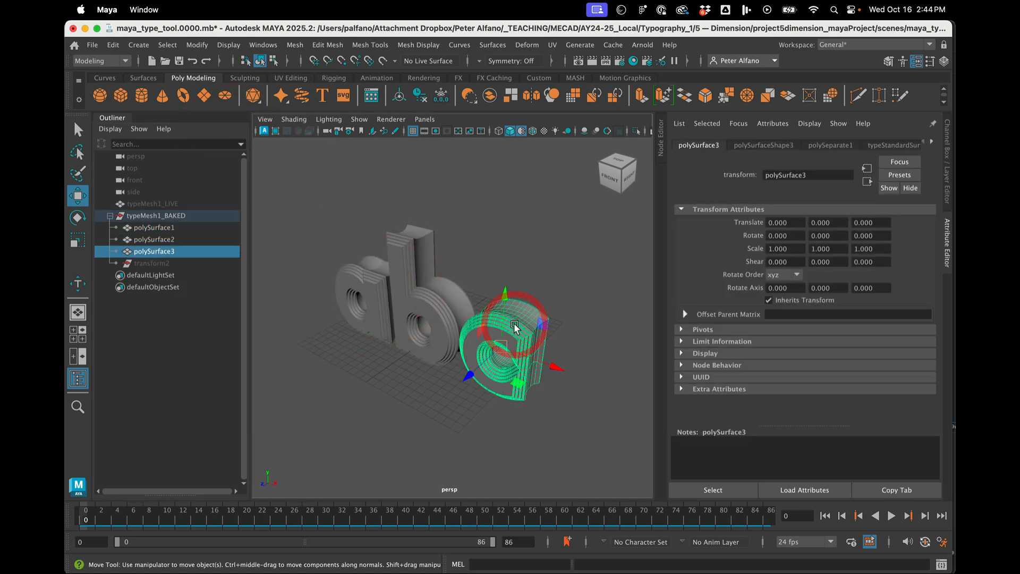
pyautogui.press('r')
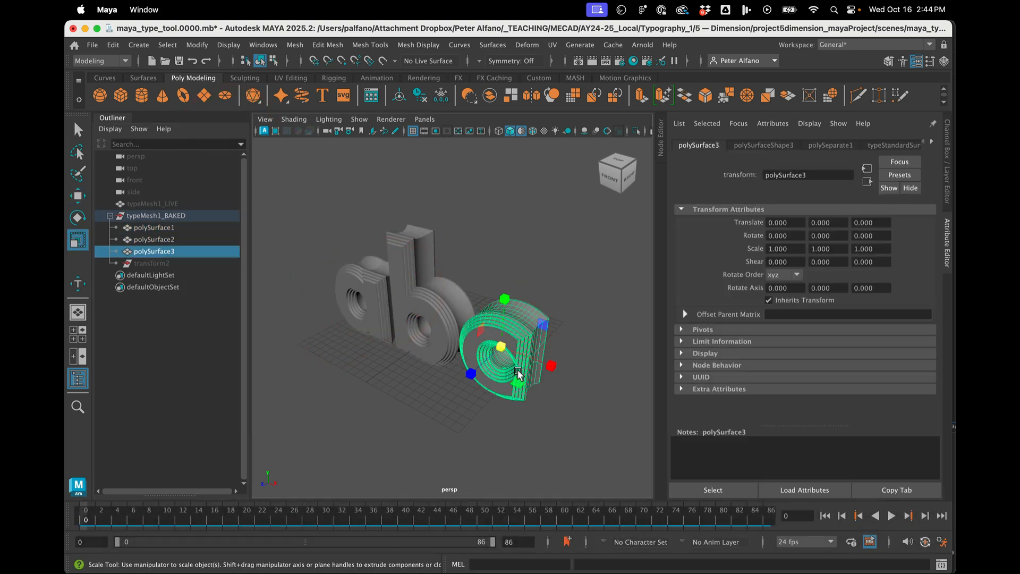
pyautogui.press('e')
pyautogui.moveTo(518, 375); pyautogui.dragTo(480, 380)
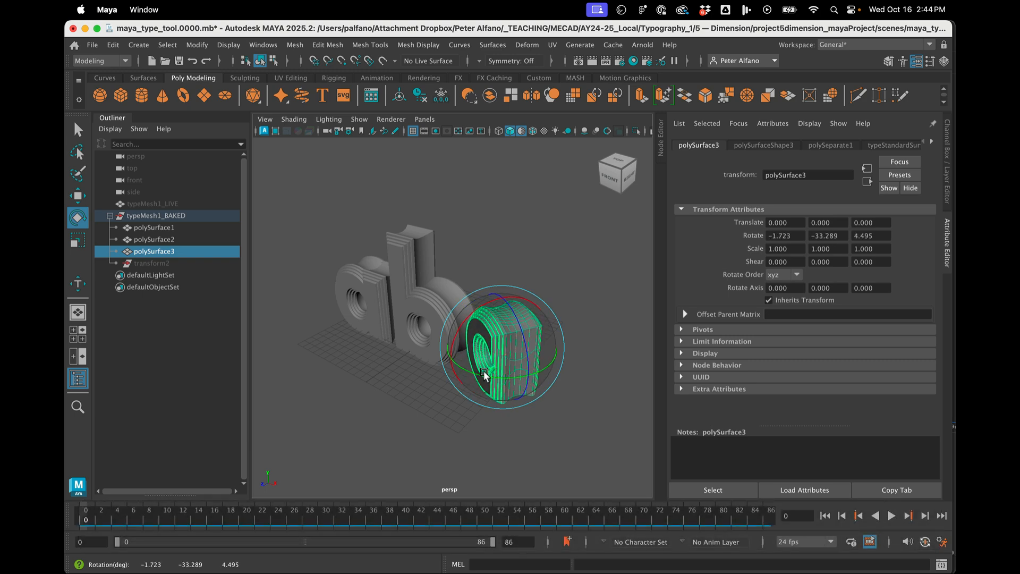
pyautogui.press('super+z')
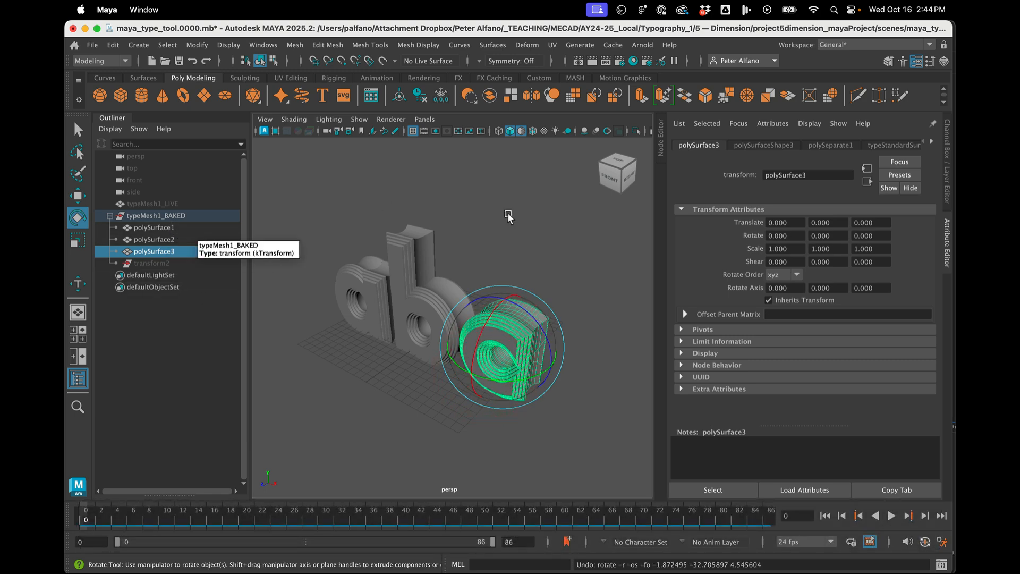
# Graph the input and output connections of all three polySurface meshes in the Node Editor.
pyautogui.click(169, 227)
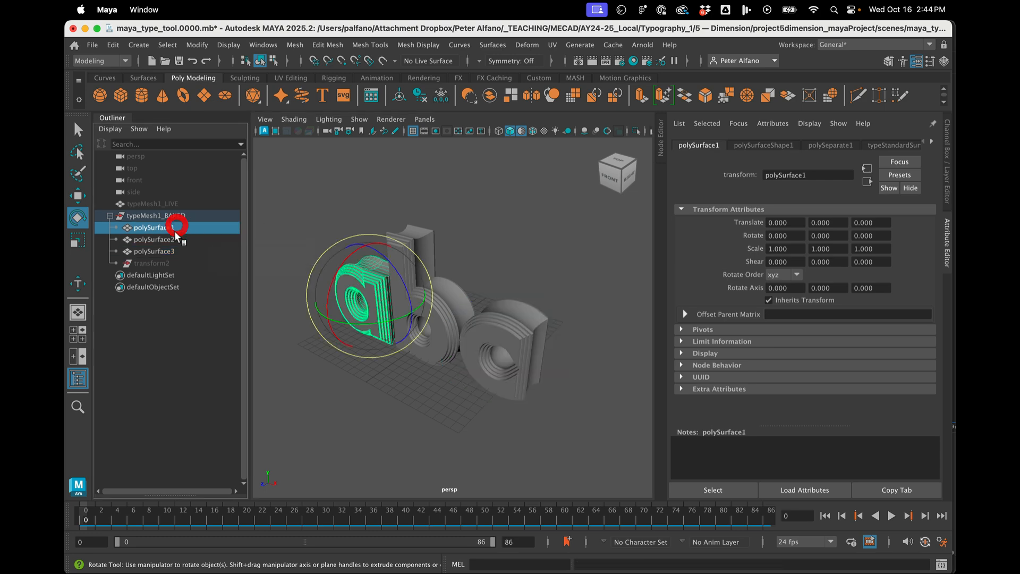
pyautogui.keyDown('shift'); pyautogui.click(155, 251); pyautogui.keyUp('shift')
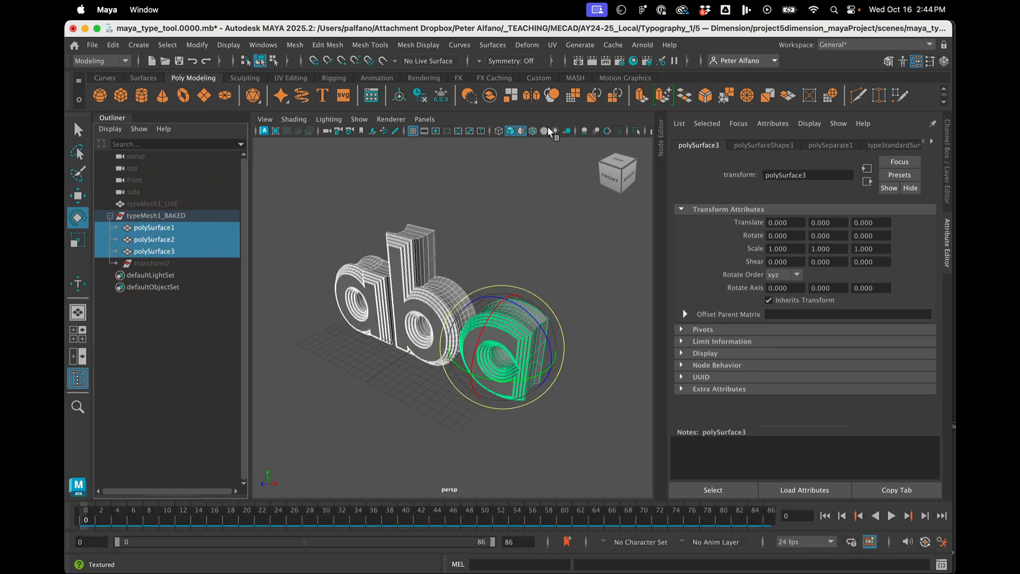
pyautogui.click(659, 151)
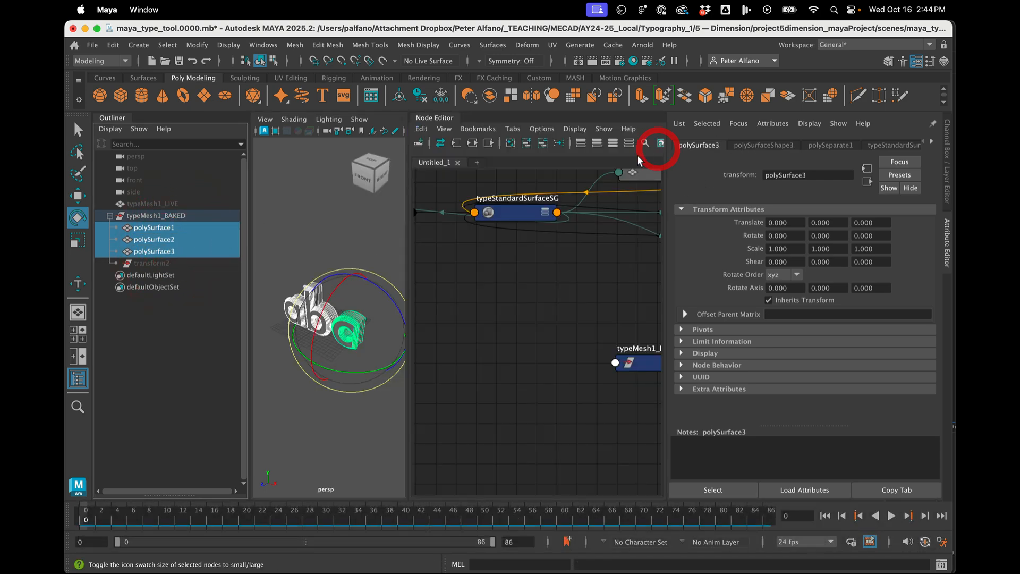
pyautogui.click(470, 142)
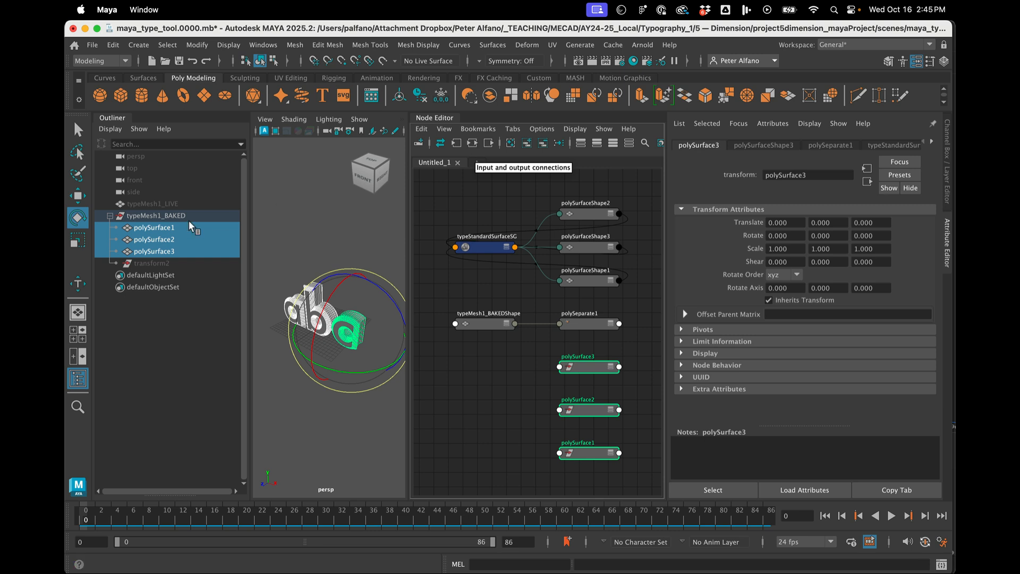
# Delete the construction history of polySurface1, polySurface2 and polySurface3 together.
pyautogui.click(177, 227)
pyautogui.click(171, 239)
pyautogui.click(174, 252)
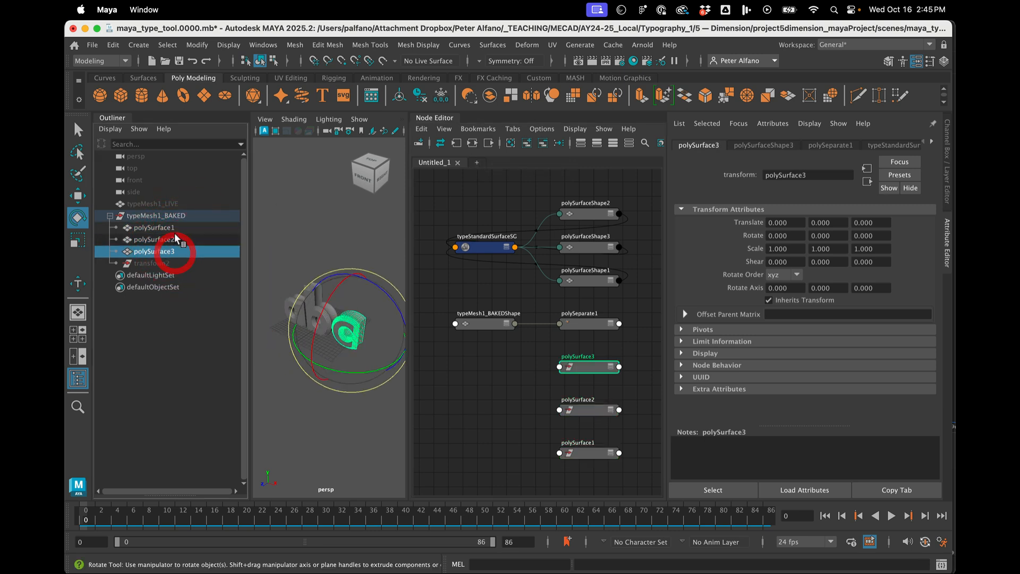
pyautogui.keyDown('shift'); pyautogui.click(174, 228); pyautogui.keyUp('shift')
pyautogui.click(113, 45)
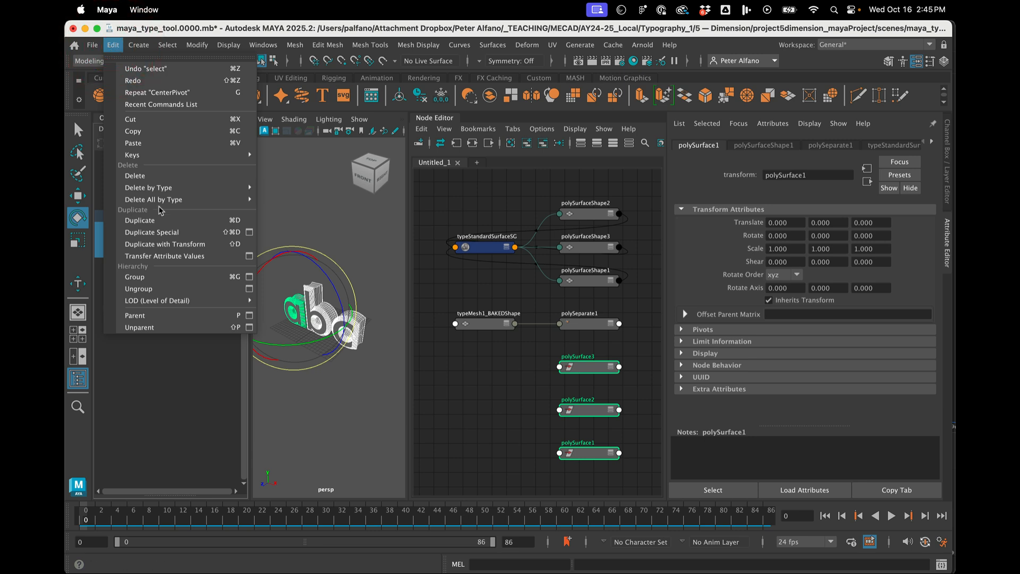
pyautogui.moveTo(234, 187)
pyautogui.click(297, 190)
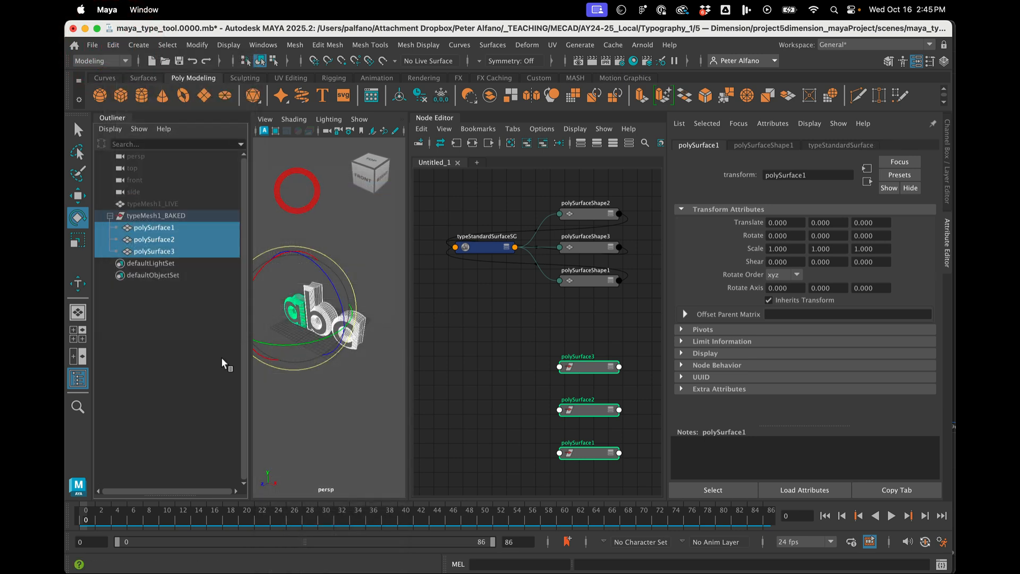
# Check the separated letters individually and regraph the input and output connections of all three meshes in the Node Editor.
pyautogui.click(173, 330)
pyautogui.click(184, 225)
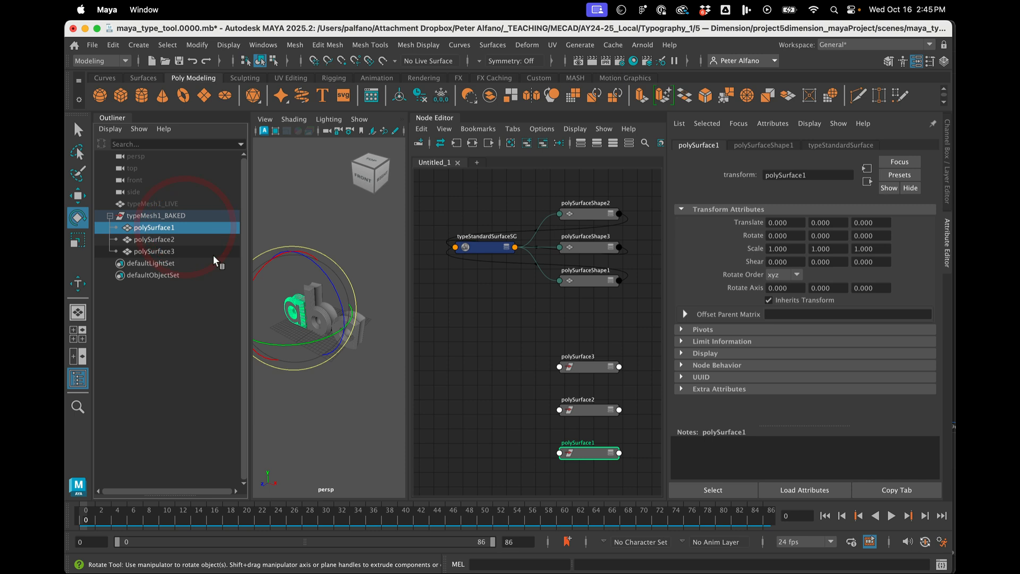
pyautogui.click(193, 240)
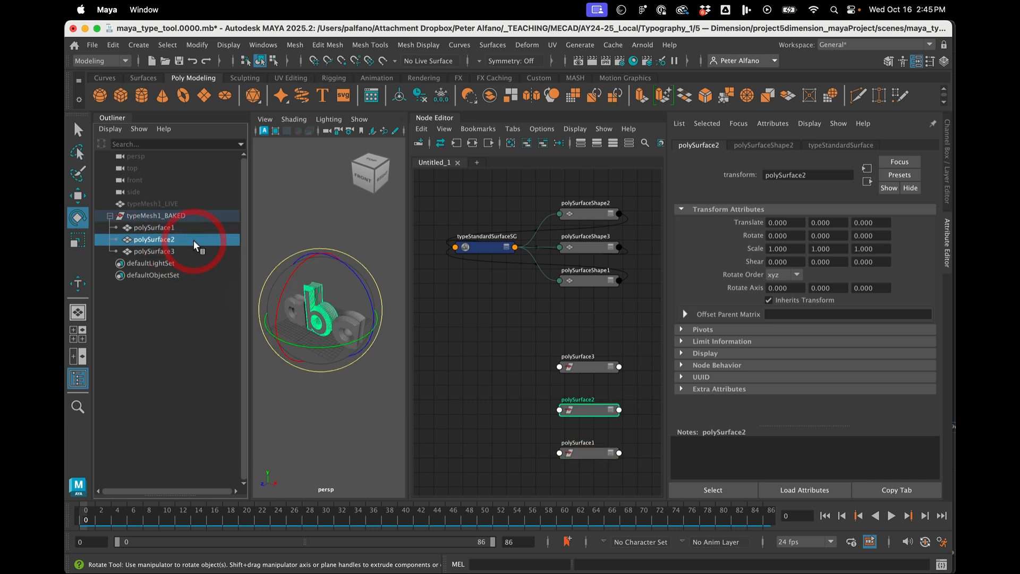
pyautogui.keyDown('shift'); pyautogui.click(190, 250); pyautogui.keyUp('shift')
pyautogui.keyDown('shift'); pyautogui.click(203, 226); pyautogui.keyUp('shift')
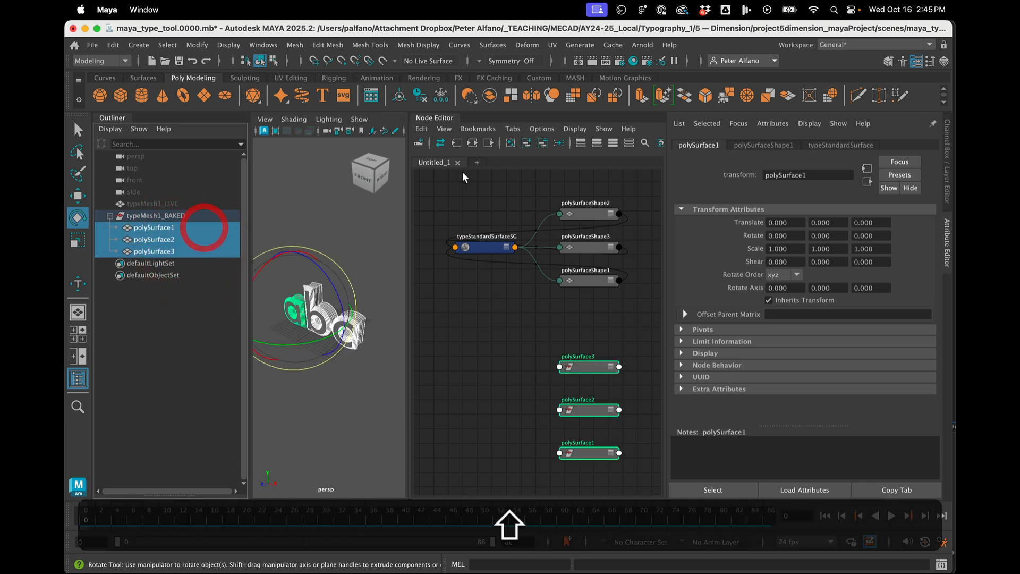
pyautogui.click(472, 143)
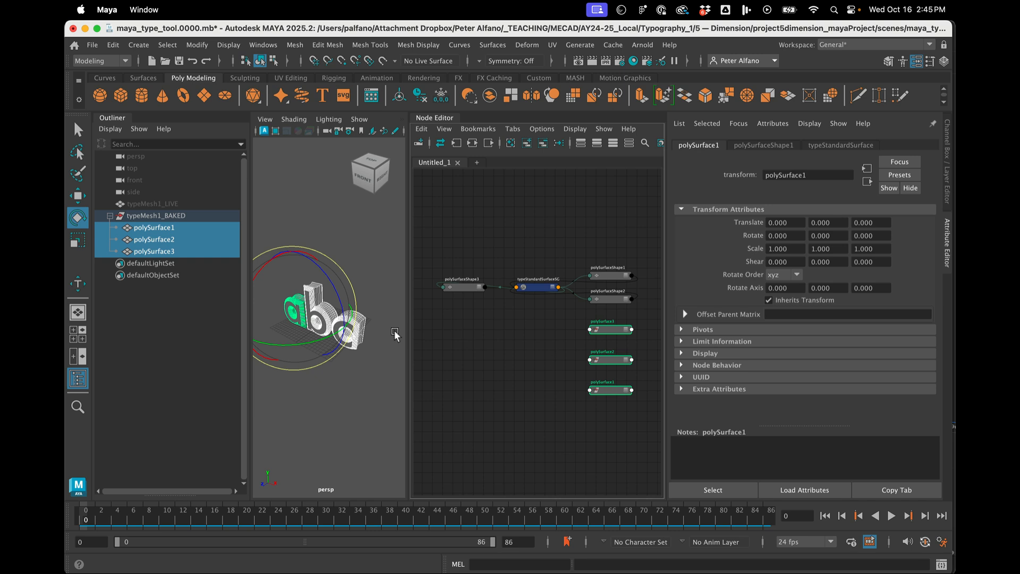
pyautogui.scroll(5, 521, 318)
pyautogui.press('a')
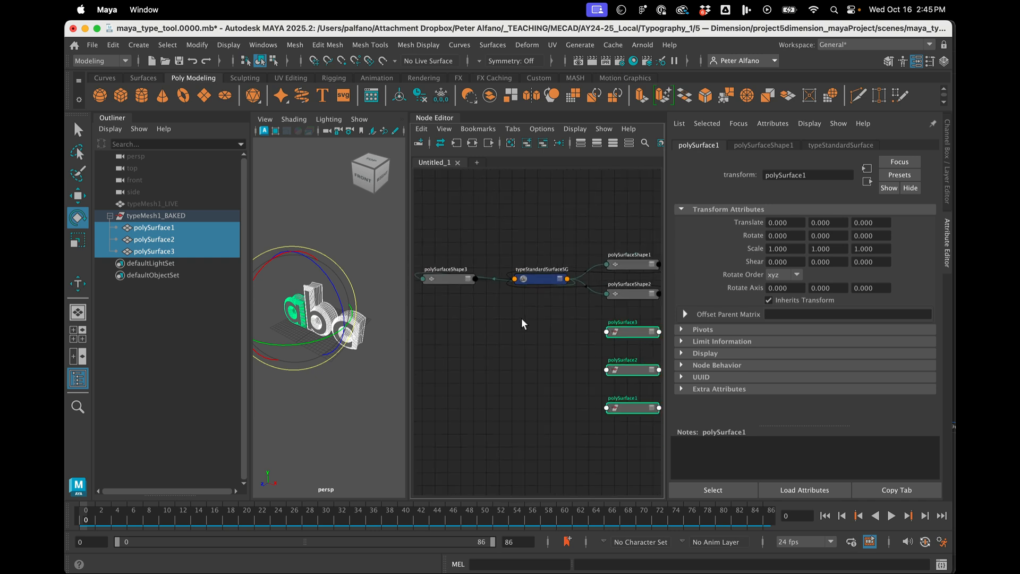
pyautogui.click(530, 353)
# Rotate polySurface3 about -31.4 degrees around Y on its own pivot, and clear the selection.
pyautogui.click(154, 251)
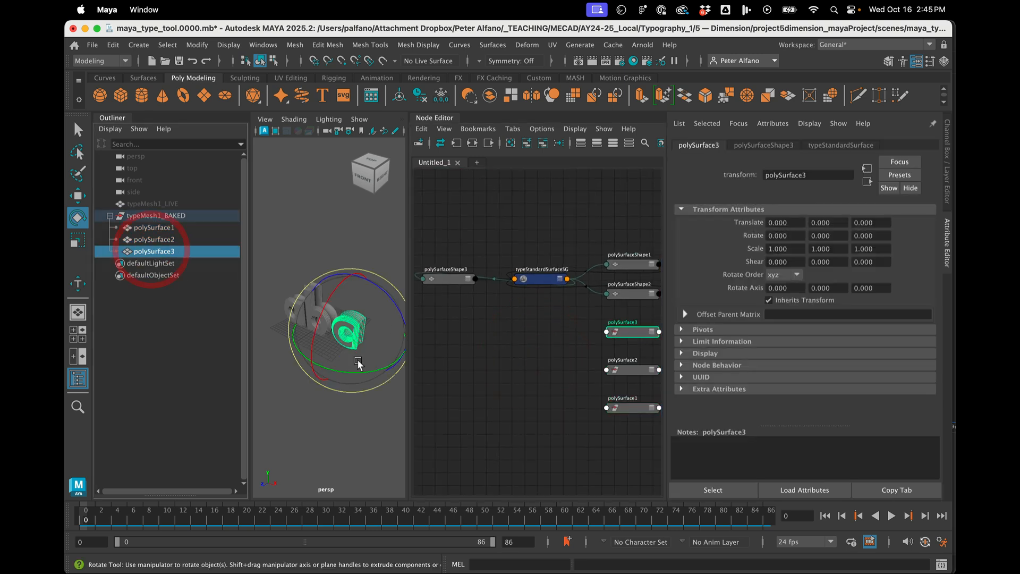
pyautogui.moveTo(355, 373); pyautogui.dragTo(282, 381)
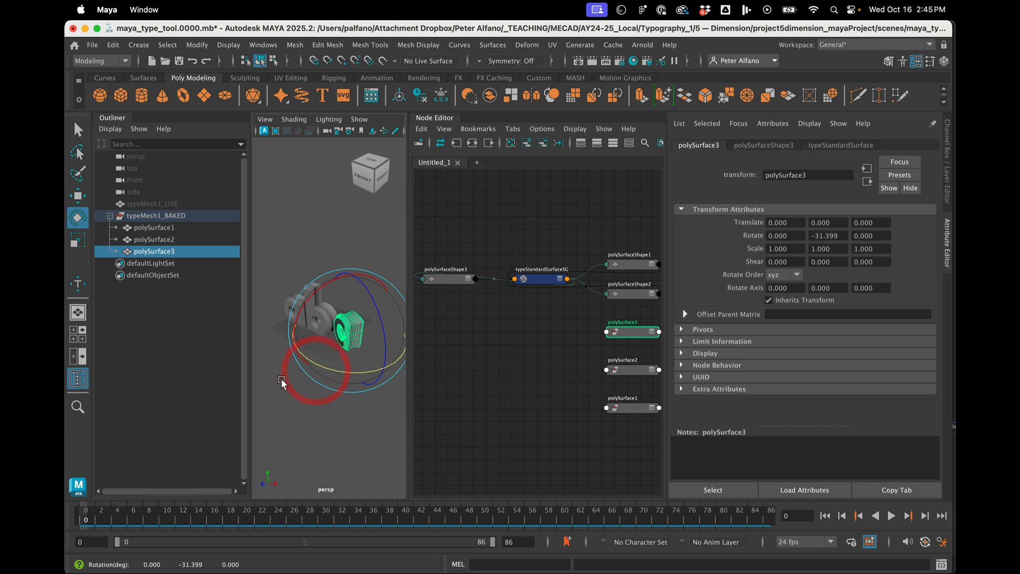
pyautogui.click(282, 381)
pyautogui.scroll(5, 282, 381)
pyautogui.scroll(-8, 282, 303)
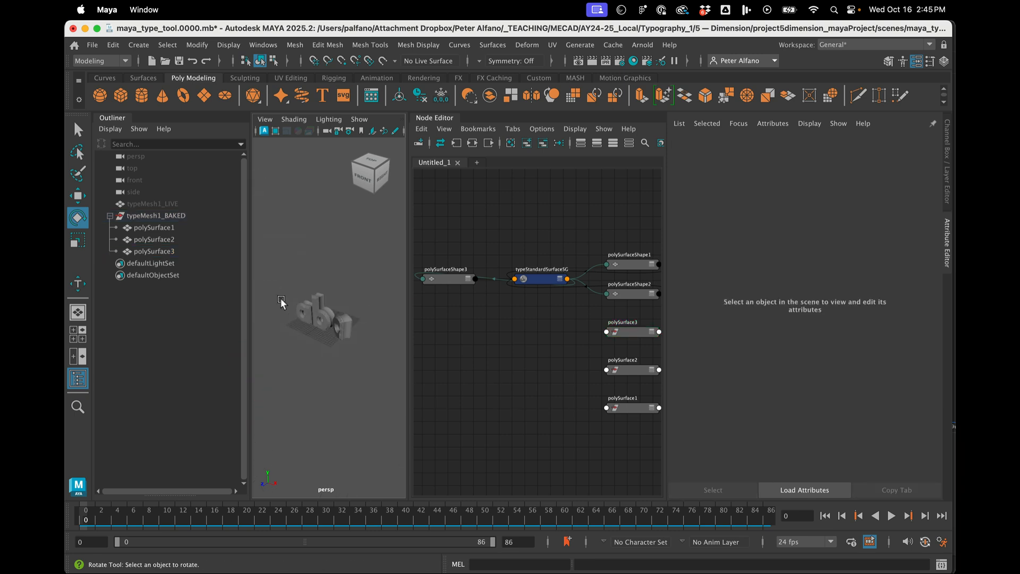
# Collapse the Node Editor, test-rotate polySurface1 about 15 degrees around Y on its own pivot, and undo the rotation.
pyautogui.click(296, 307)
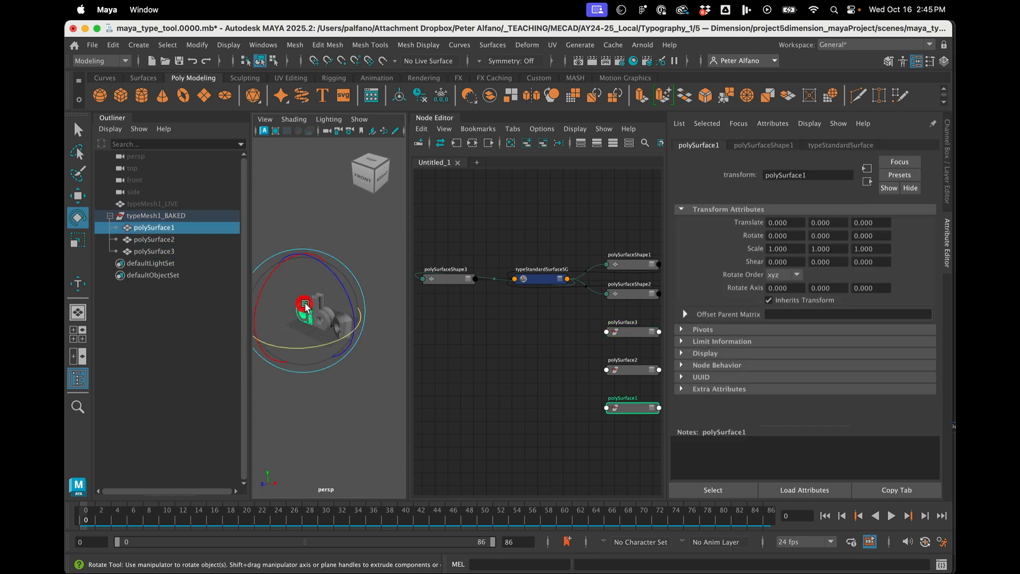
pyautogui.click(442, 117)
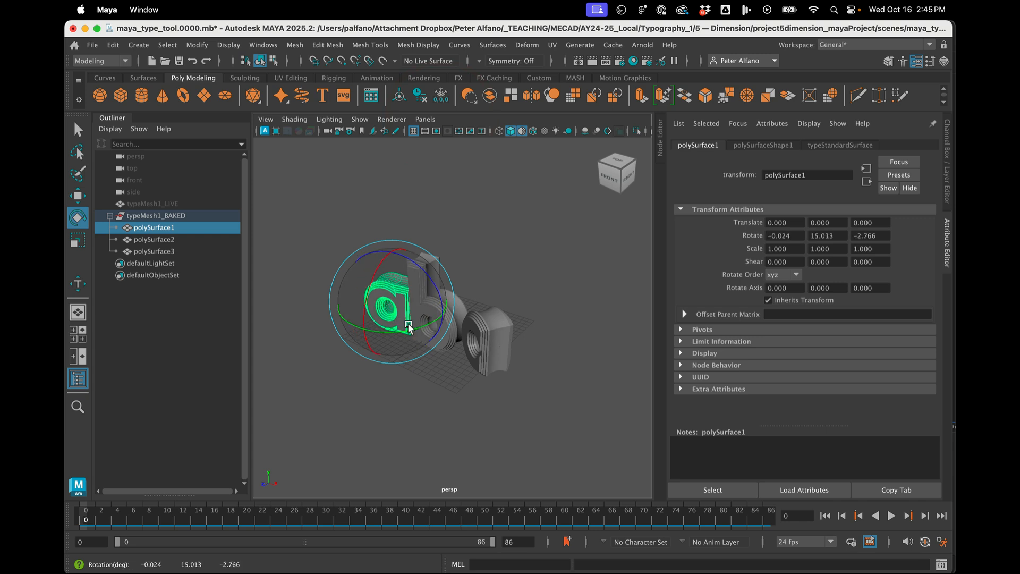
pyautogui.press('z')
pyautogui.press('z')
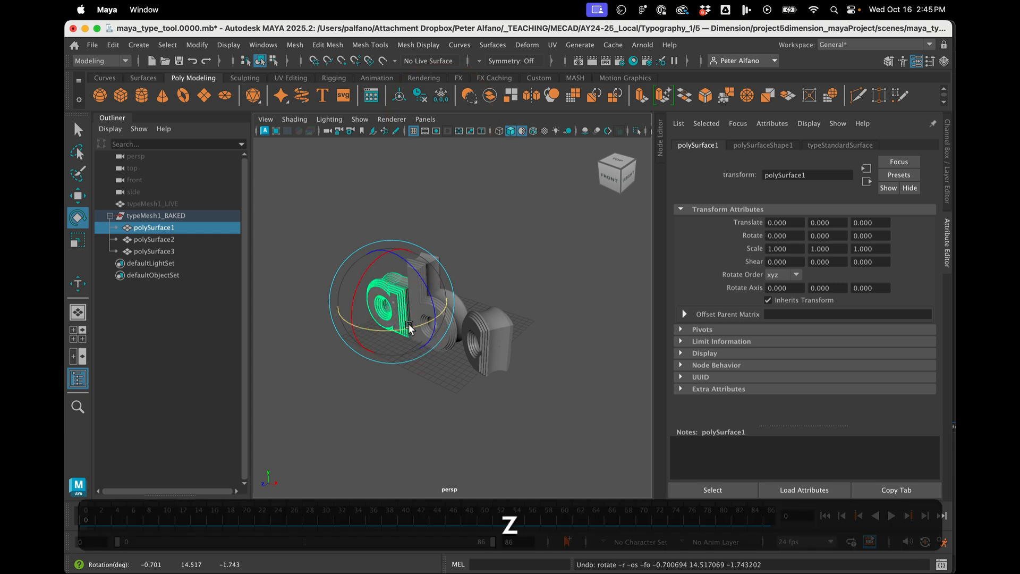